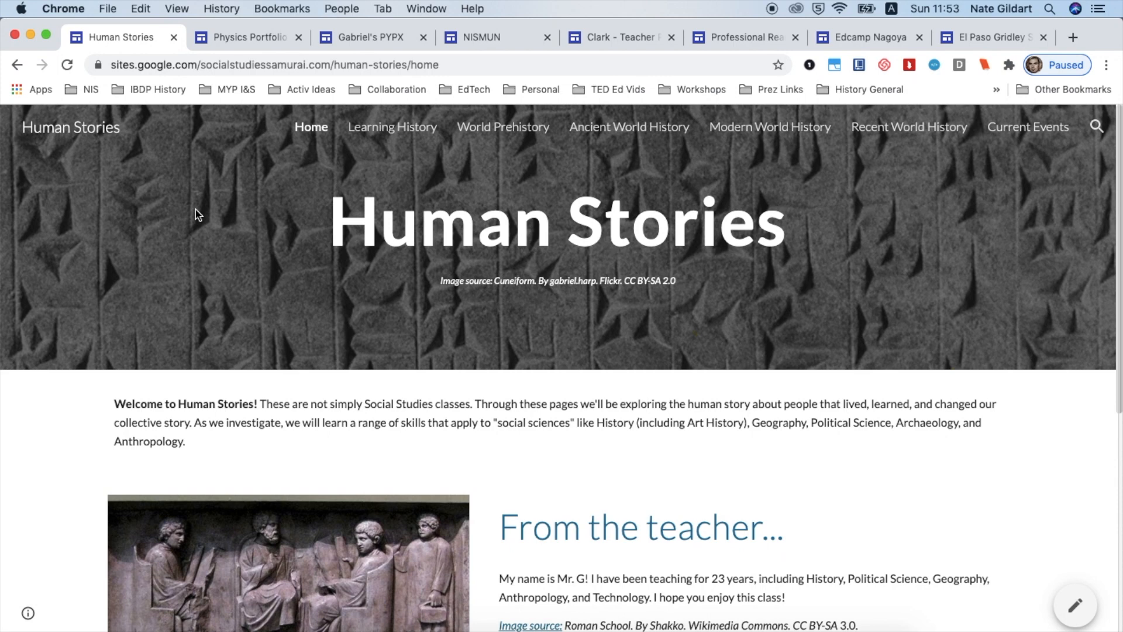
# Switch to the Physics Portfolio example site and scroll through its Analyzing and Interpreting Data page
pyautogui.click(266, 37)
pyautogui.scroll(-10, 255, 189)
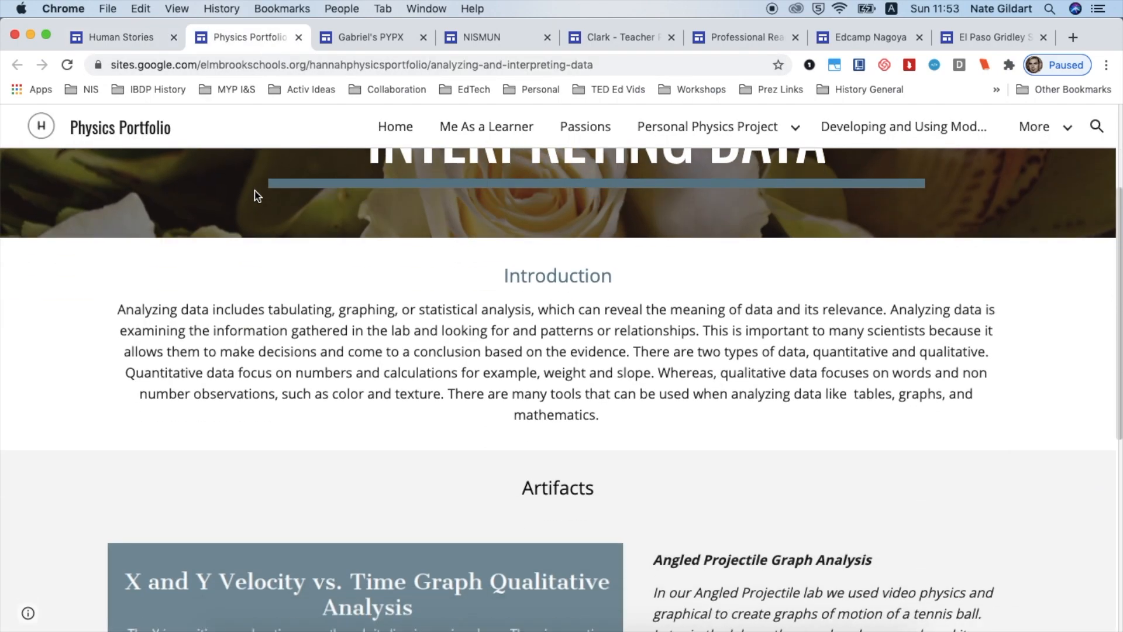
pyautogui.scroll(-3, 254, 189)
pyautogui.scroll(15, 254, 190)
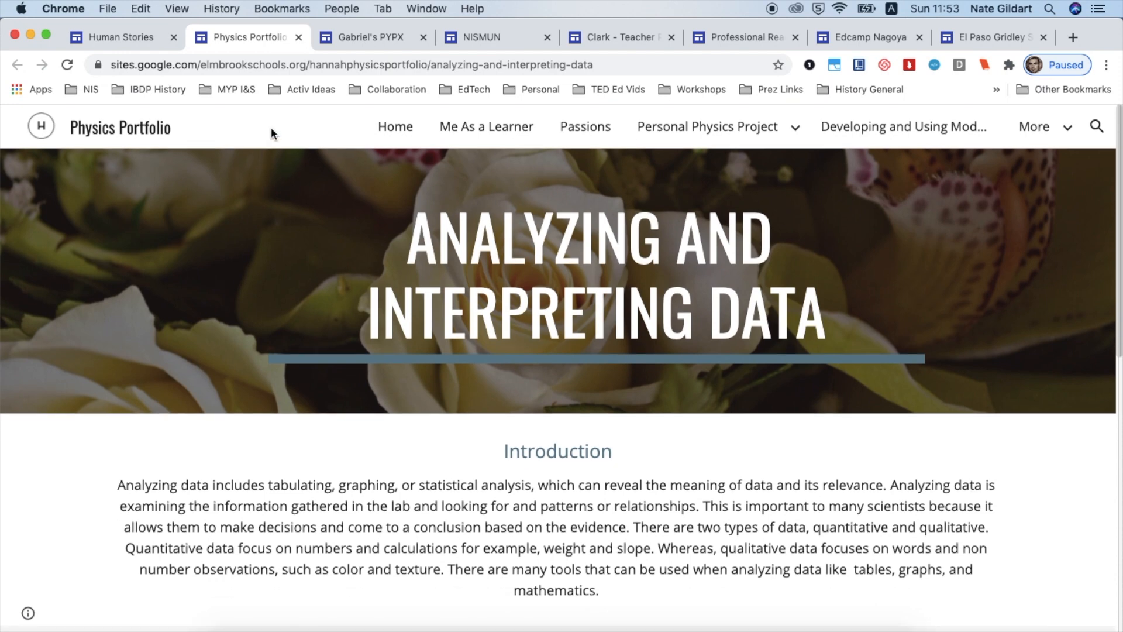
# View the Gabriel's PYPX, NISMUN and Clark - Teacher Portfolio example sites in their tabs
pyautogui.click(361, 41)
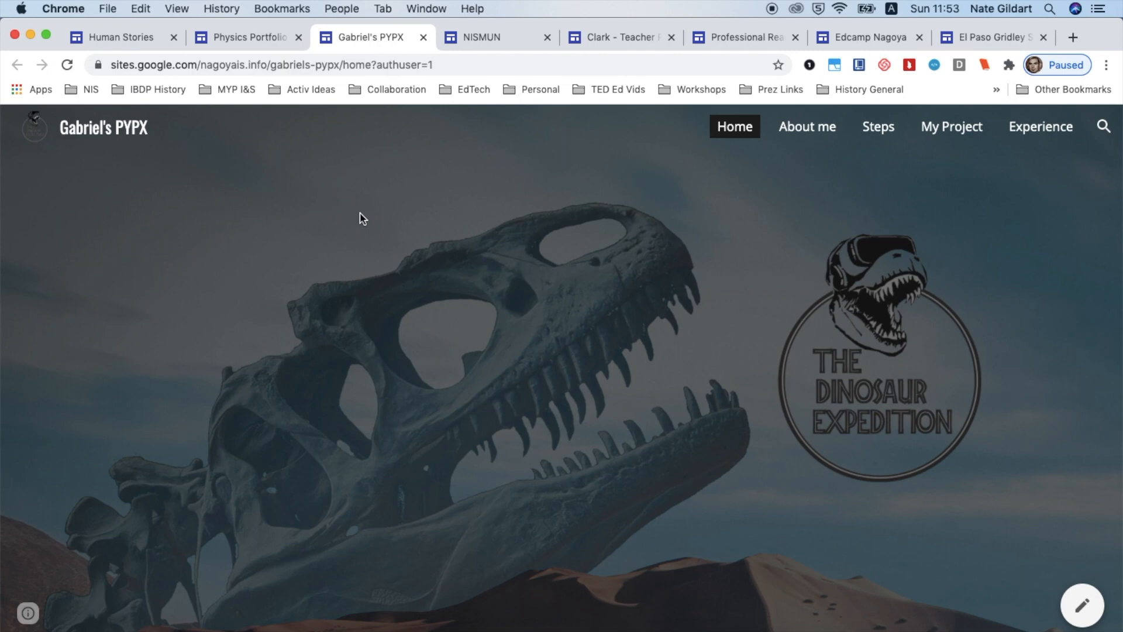
pyautogui.click(508, 37)
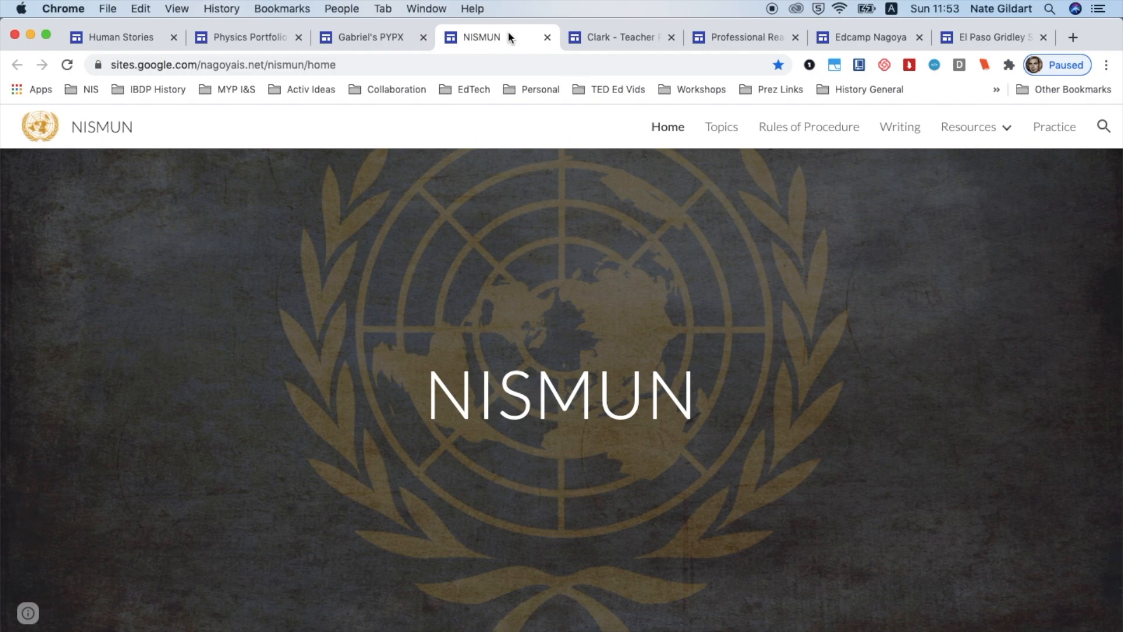
pyautogui.click(597, 38)
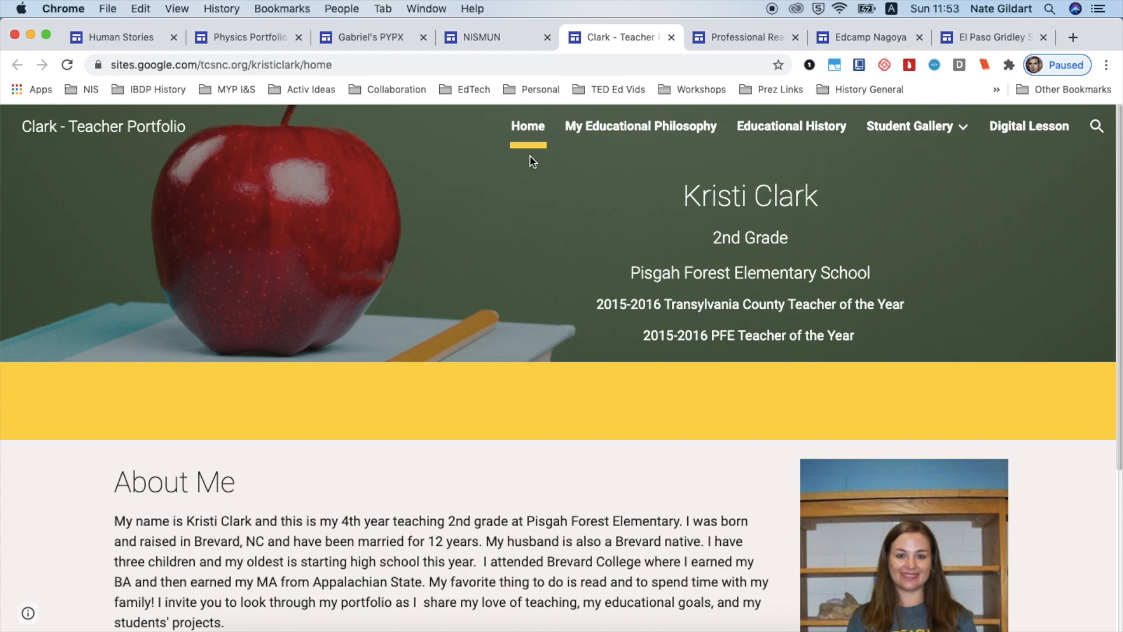
# Open the Professional Reading example site and scroll through its book cover gallery
pyautogui.click(717, 39)
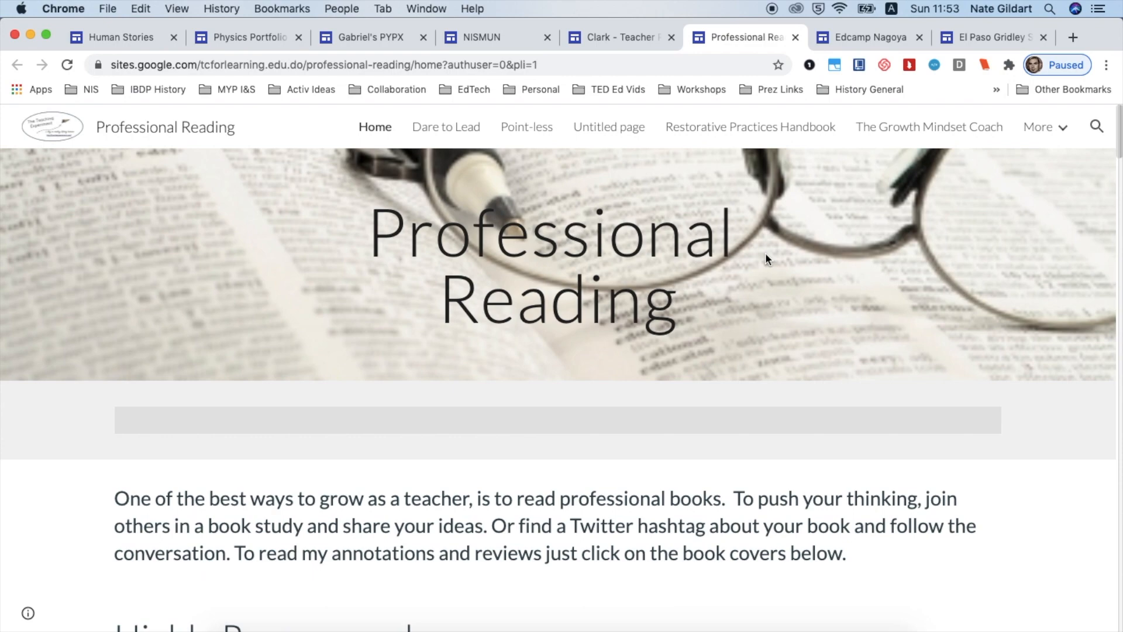
pyautogui.scroll(-10, 765, 256)
pyautogui.scroll(-6, 765, 256)
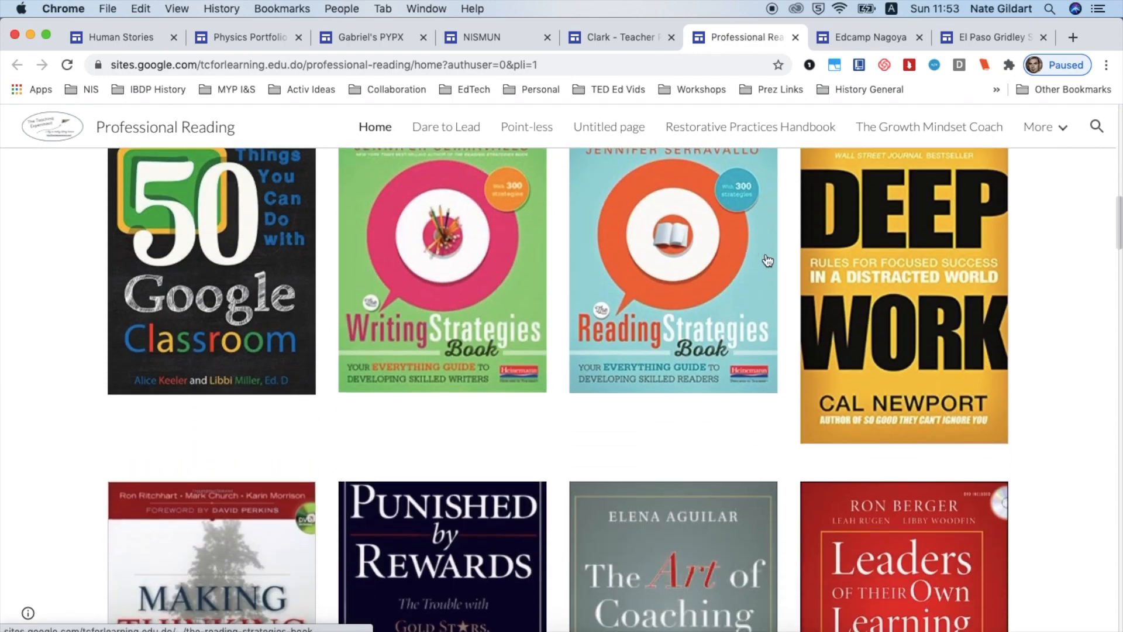
pyautogui.scroll(15, 765, 253)
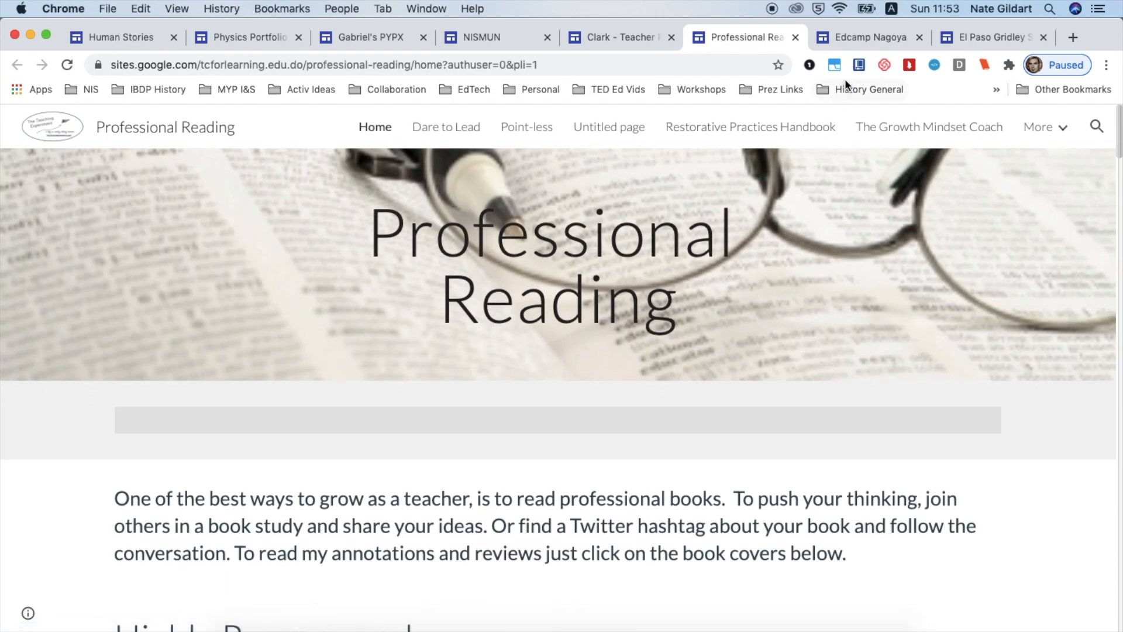
# Open the Edcamp Nagoya example site and scroll through its home page sections
pyautogui.click(869, 41)
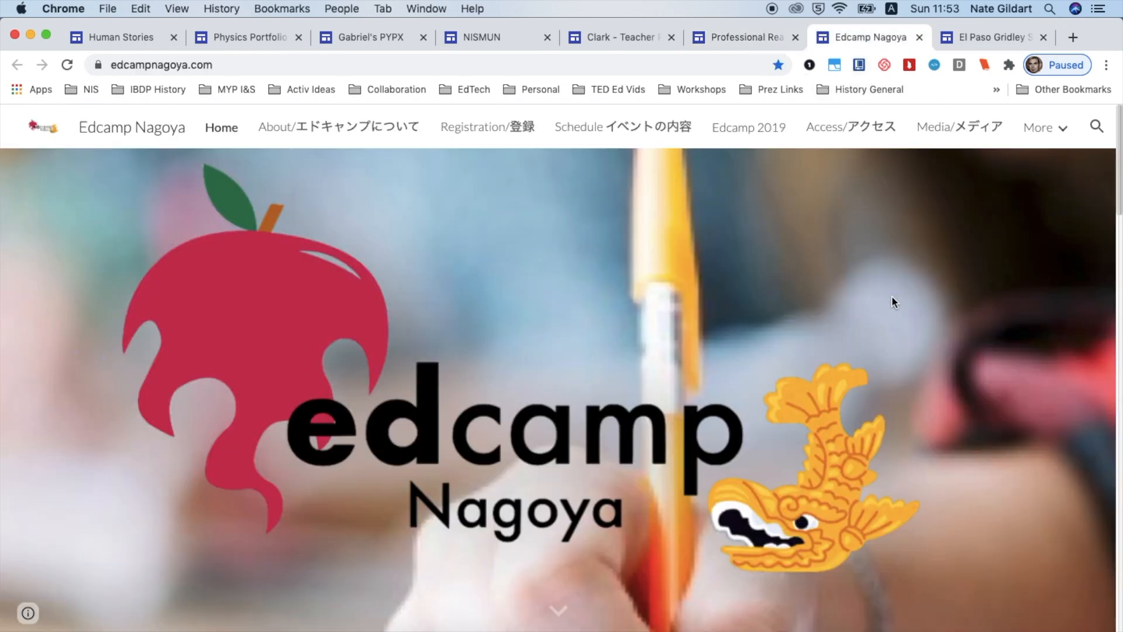
pyautogui.scroll(-10, 891, 296)
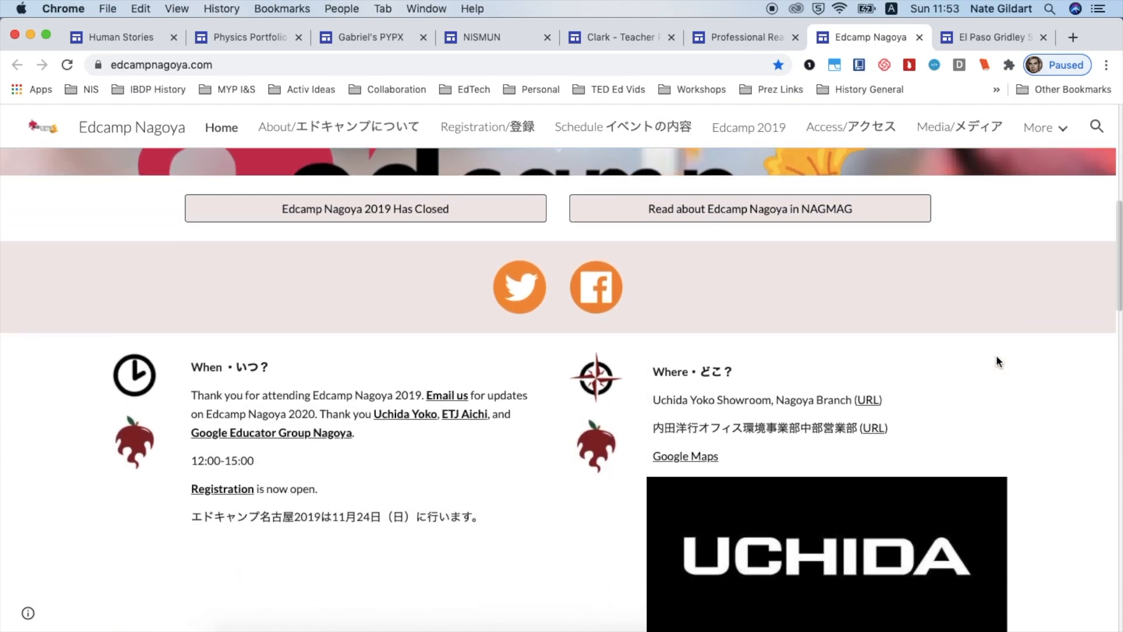
pyautogui.scroll(-15, 996, 356)
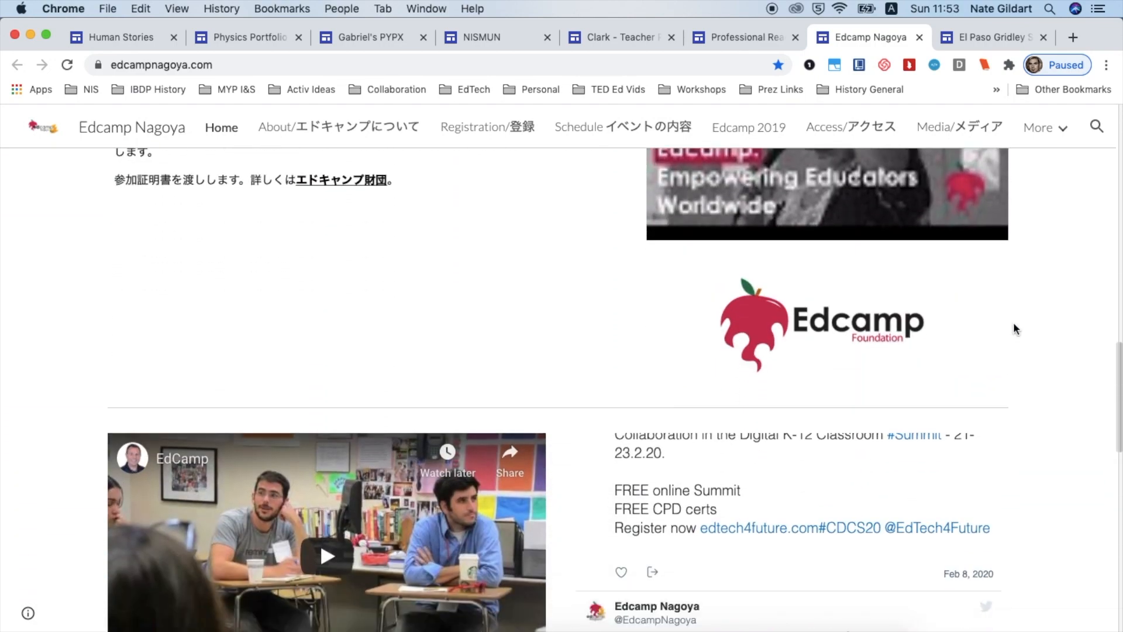
pyautogui.scroll(-8, 1014, 329)
pyautogui.scroll(14, 1014, 329)
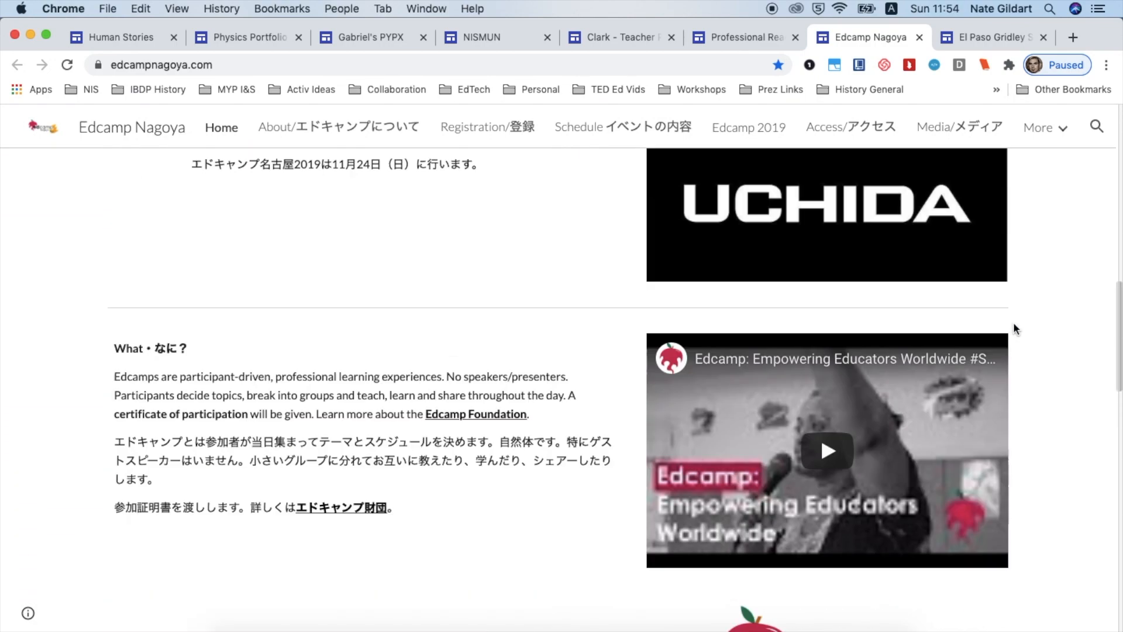
pyautogui.scroll(5, 1014, 329)
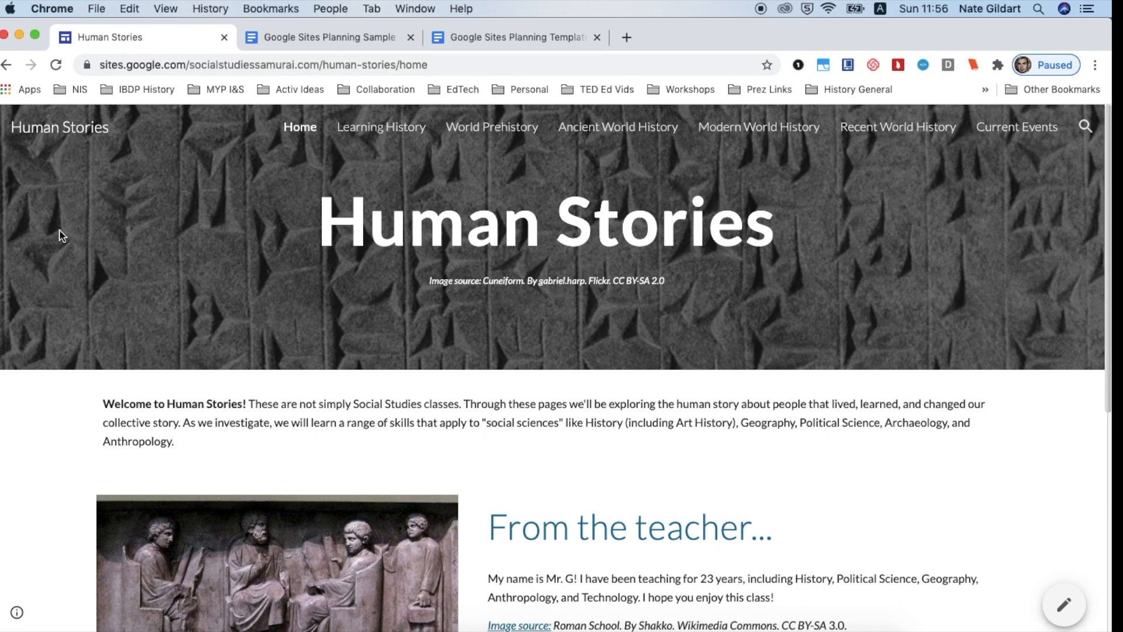
# Open the World Prehistory page of the Human Stories site and review its unit links
pyautogui.click(494, 134)
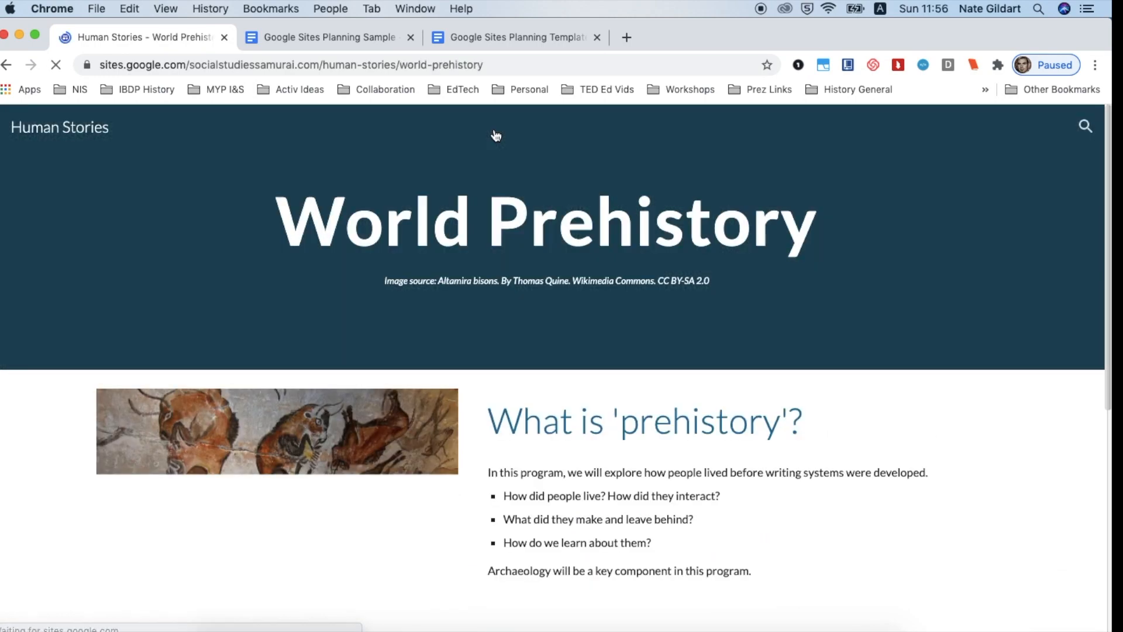
pyautogui.scroll(-2, 714, 403)
pyautogui.scroll(-4, 714, 402)
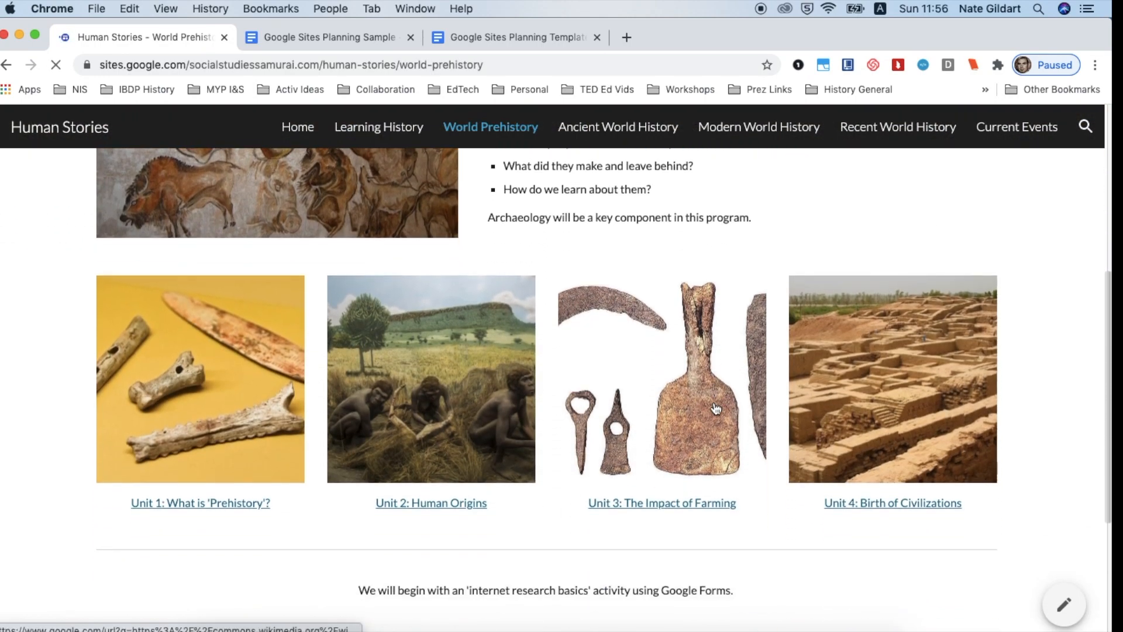
pyautogui.scroll(6, 714, 405)
# Browse the Ancient World History and Modern World History pages of the Human Stories site
pyautogui.click(645, 132)
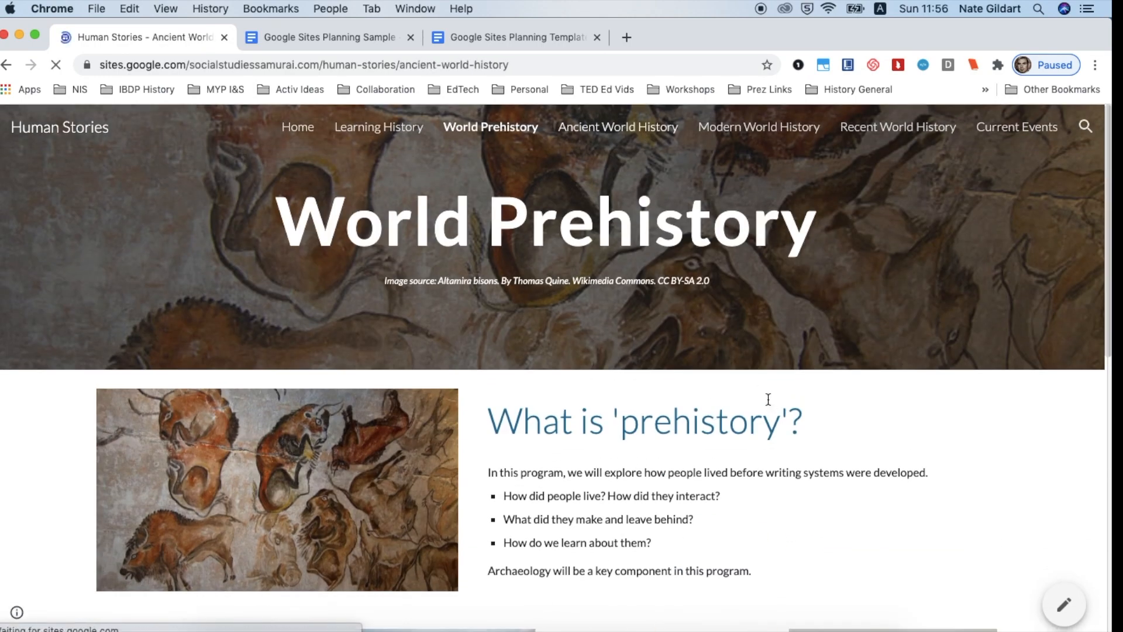
pyautogui.scroll(-3, 767, 404)
pyautogui.scroll(-1, 768, 402)
pyautogui.scroll(5, 768, 401)
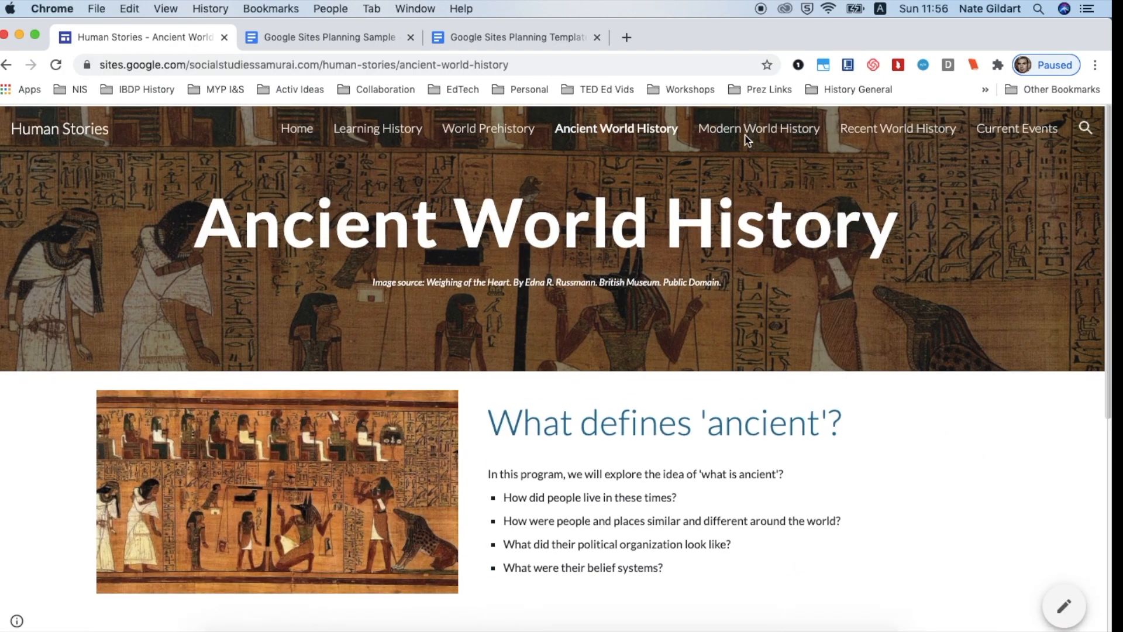
pyautogui.click(750, 136)
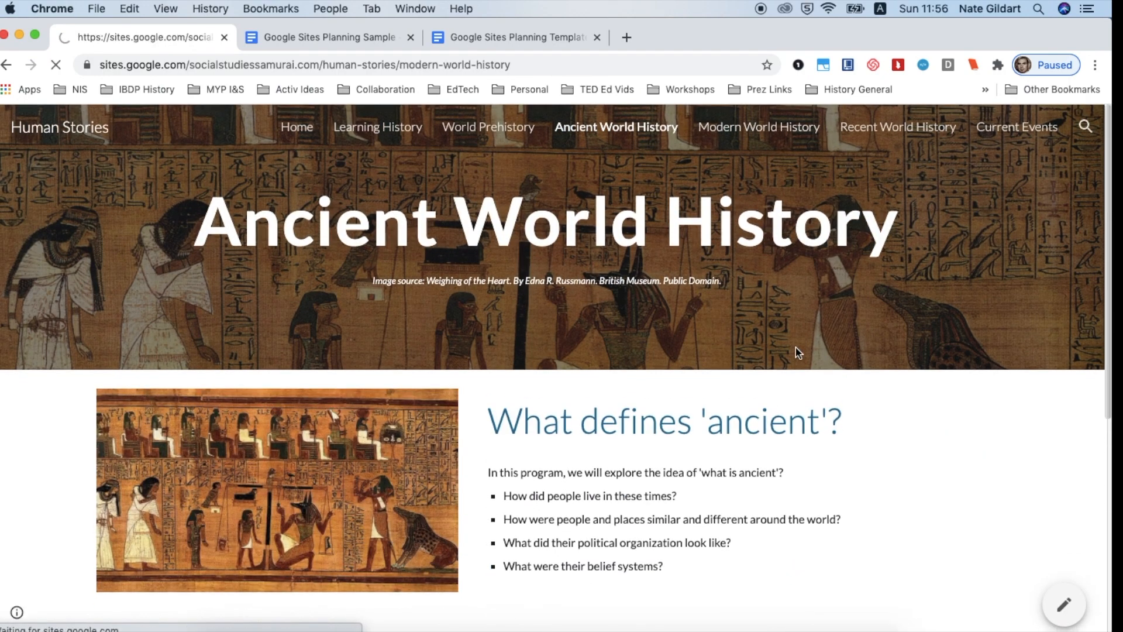
pyautogui.scroll(-2, 795, 347)
pyautogui.scroll(-2, 796, 351)
pyautogui.scroll(5, 797, 352)
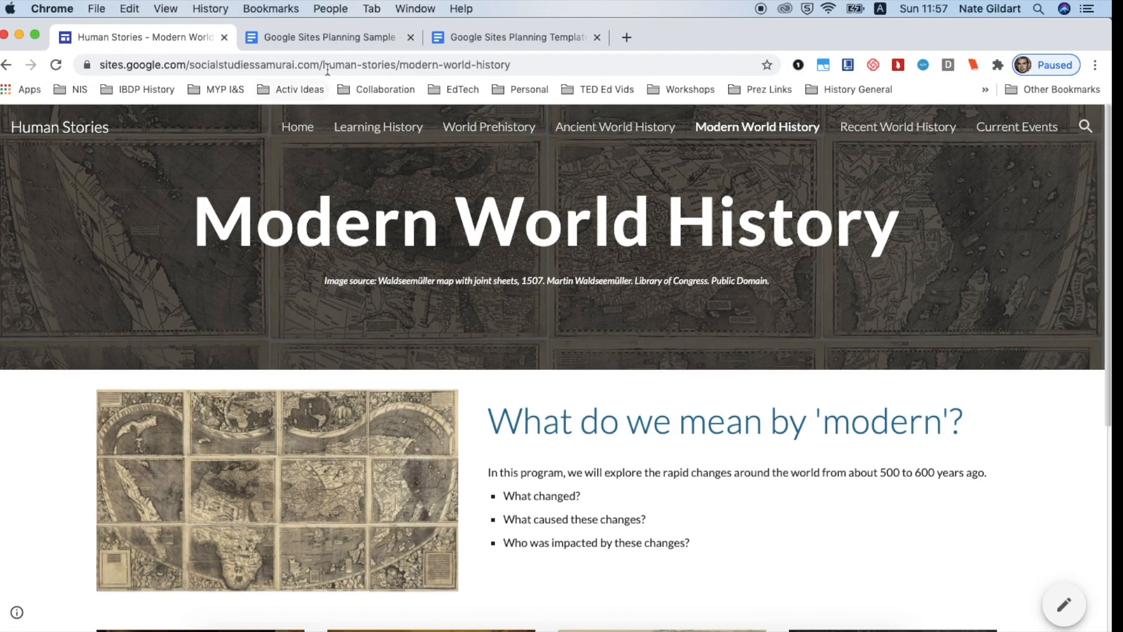
# Open the Google Sites Planning Template document and scroll to its navigation planning table
pyautogui.click(332, 36)
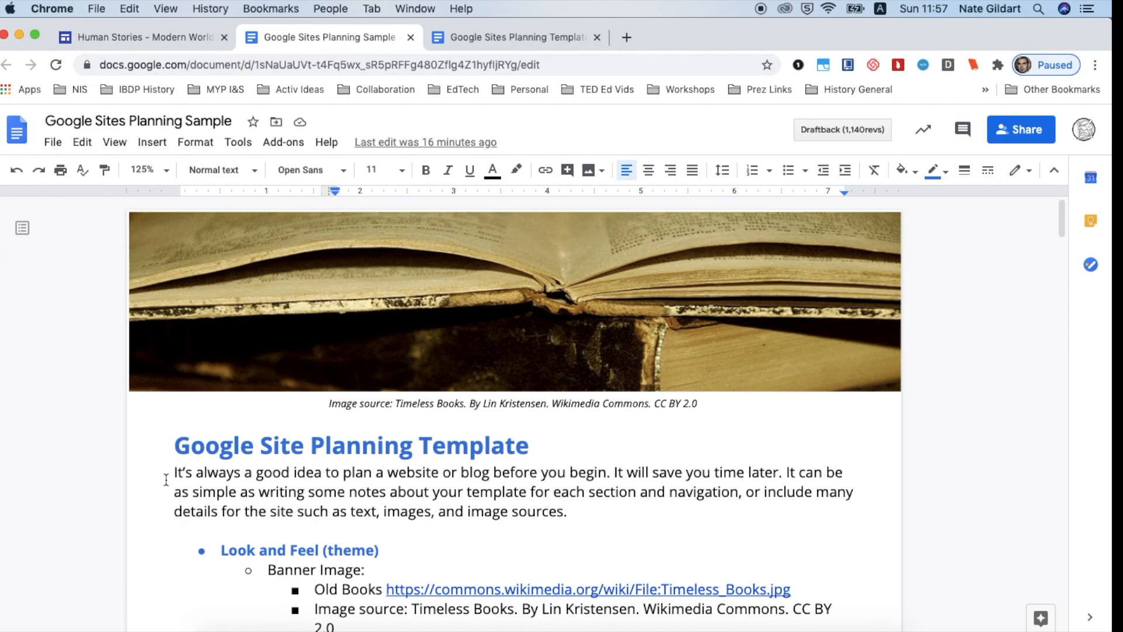
pyautogui.click(440, 32)
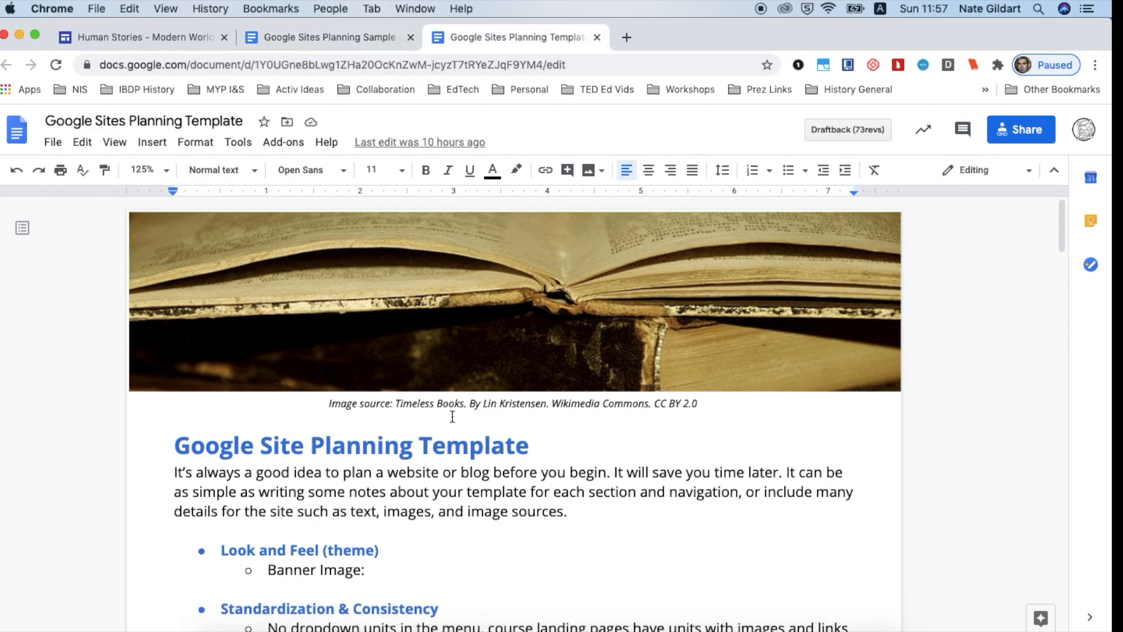
pyautogui.scroll(-15, 452, 415)
pyautogui.scroll(-8, 452, 416)
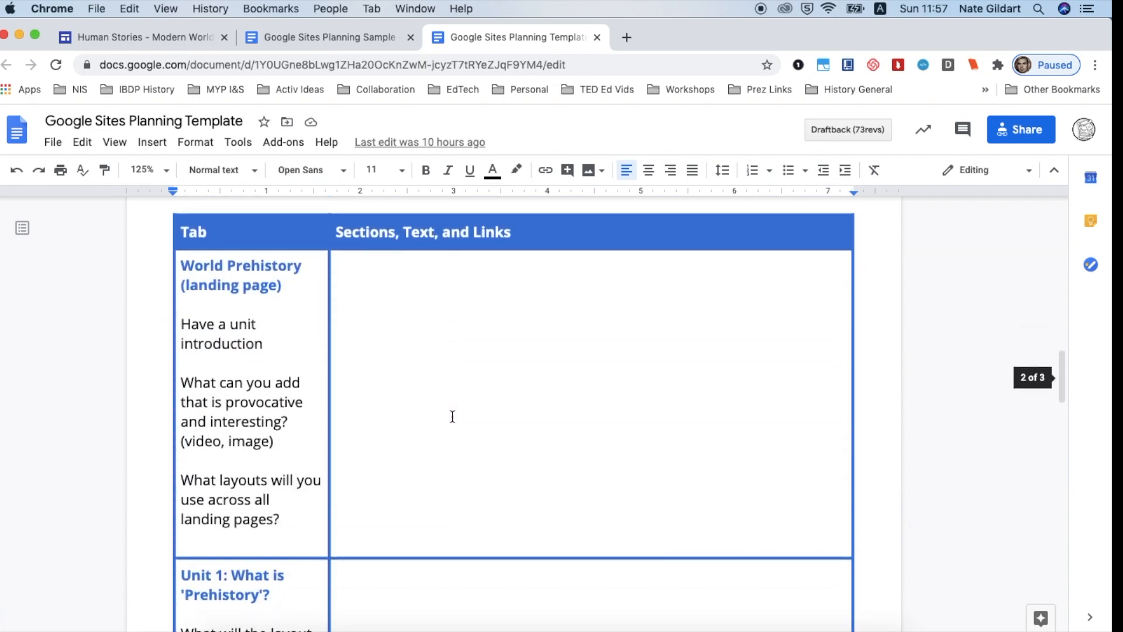
pyautogui.scroll(20, 452, 416)
# Scroll through the Google Sites Planning Sample document from its theme notes to Ideas for Development
pyautogui.click(379, 37)
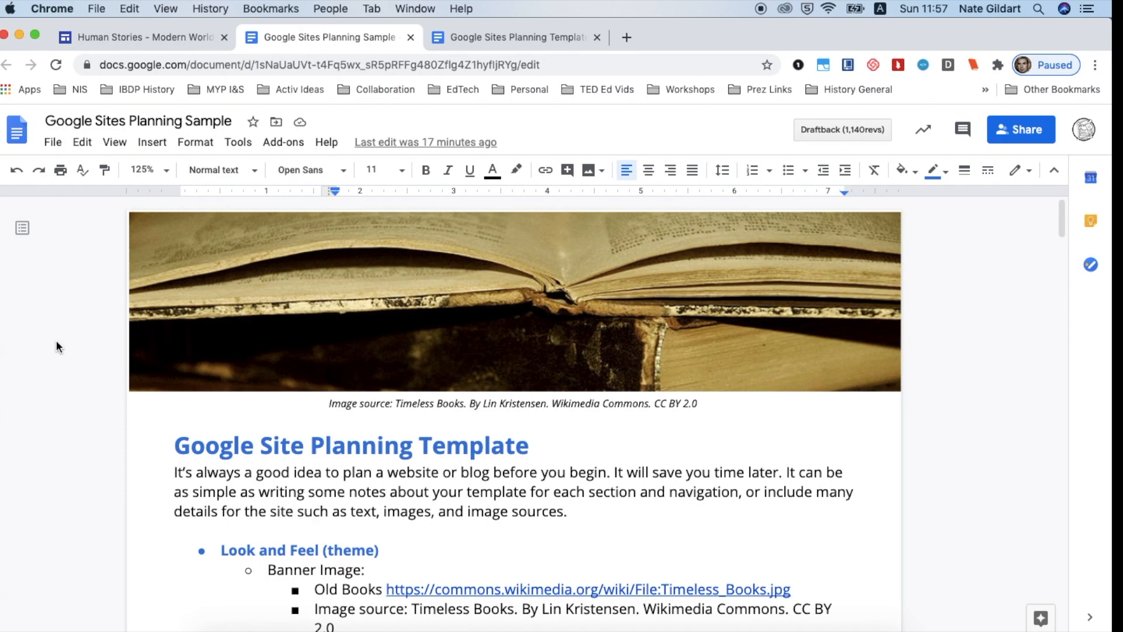
pyautogui.scroll(-5, 56, 346)
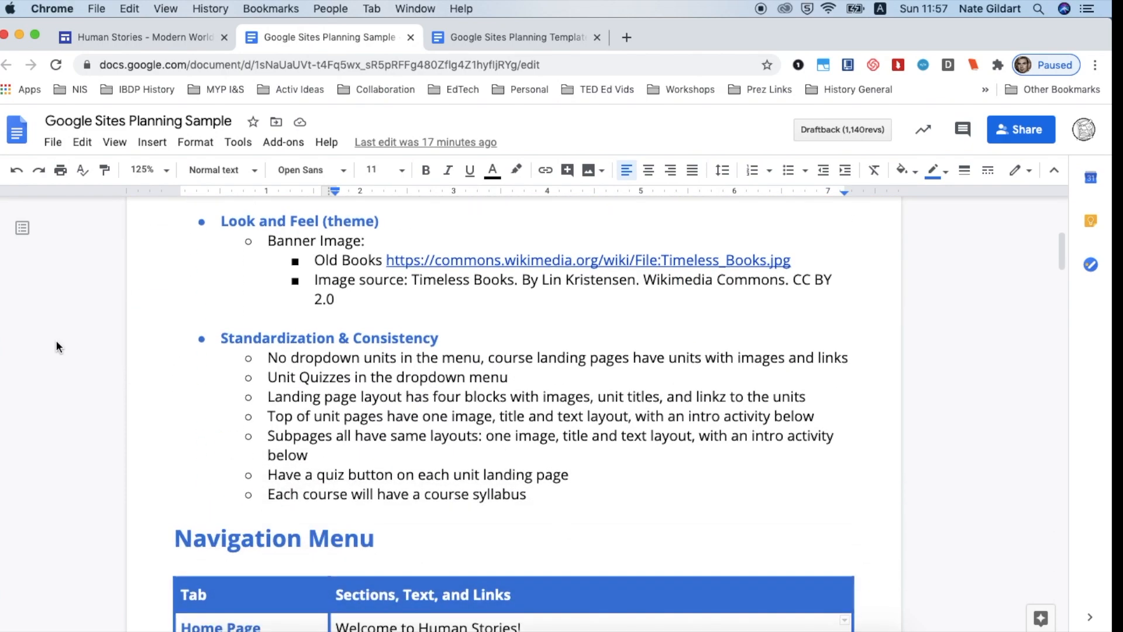
pyautogui.scroll(-4, 57, 342)
pyautogui.scroll(-8, 56, 346)
pyautogui.scroll(-10, 56, 345)
pyautogui.scroll(-12, 56, 347)
pyautogui.scroll(-10, 56, 347)
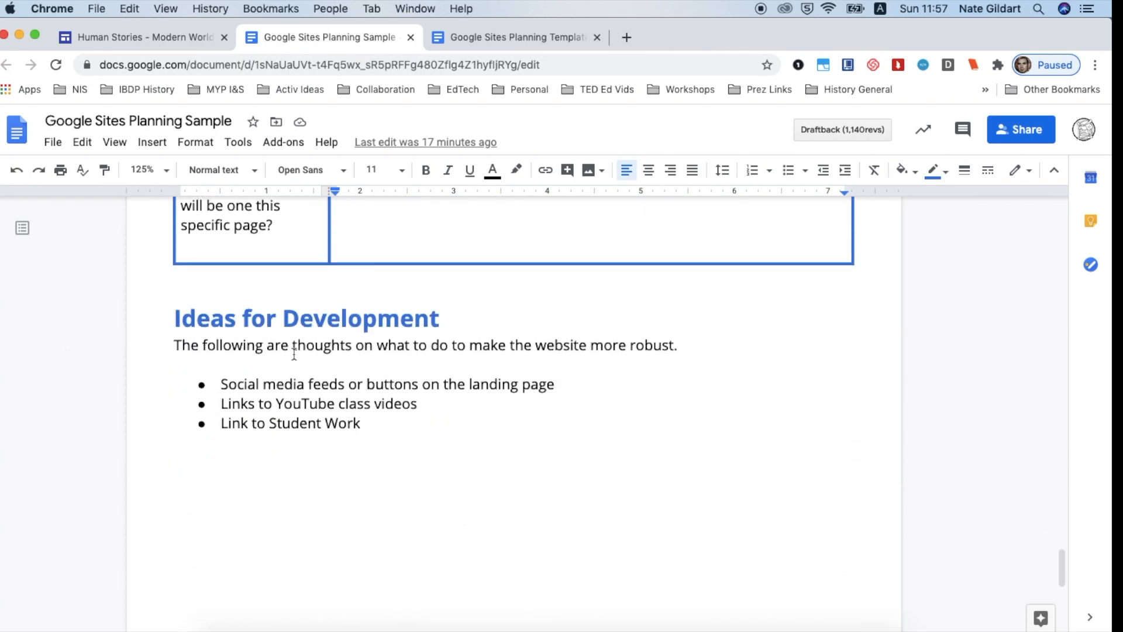
# Open a new browser tab and go to sites.new
pyautogui.click(187, 39)
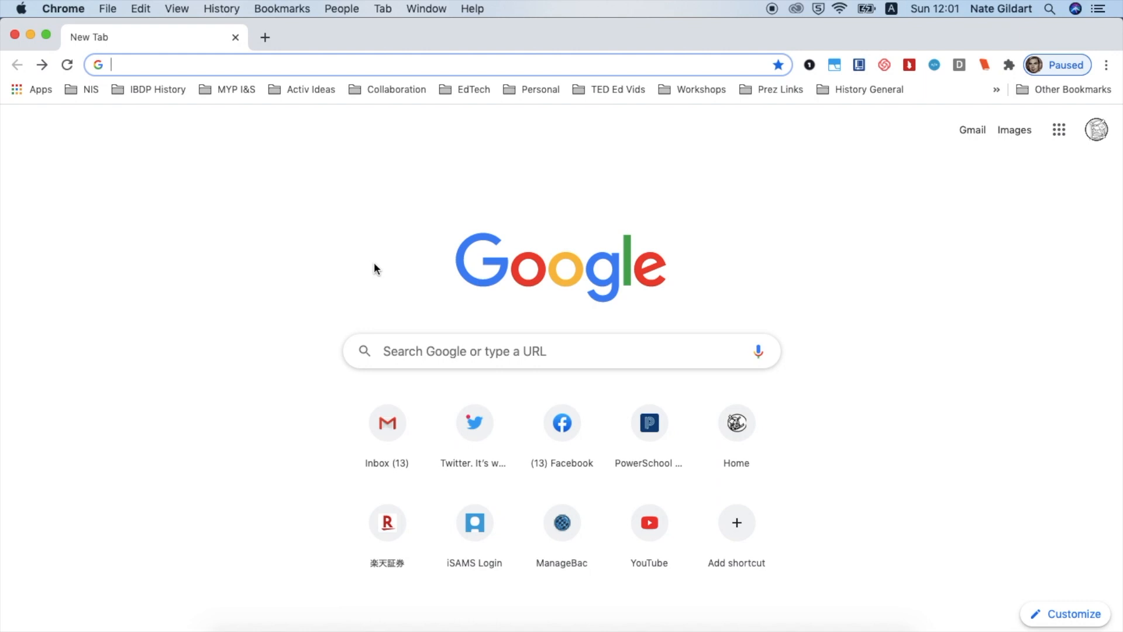
pyautogui.write('sites.')
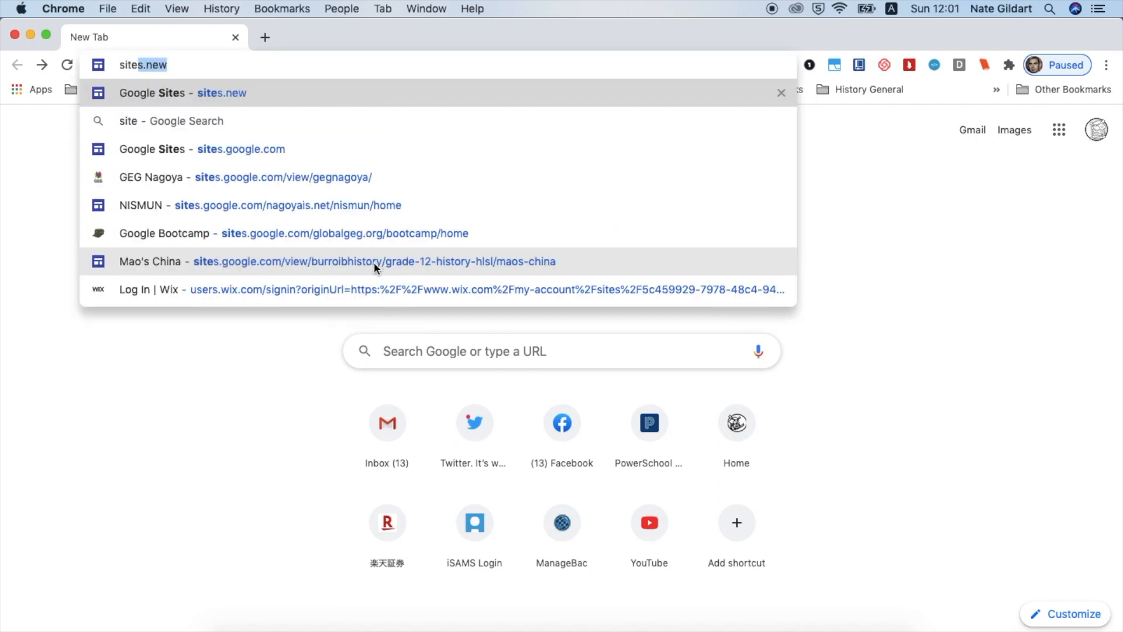
pyautogui.write('new')
pyautogui.press('Return')
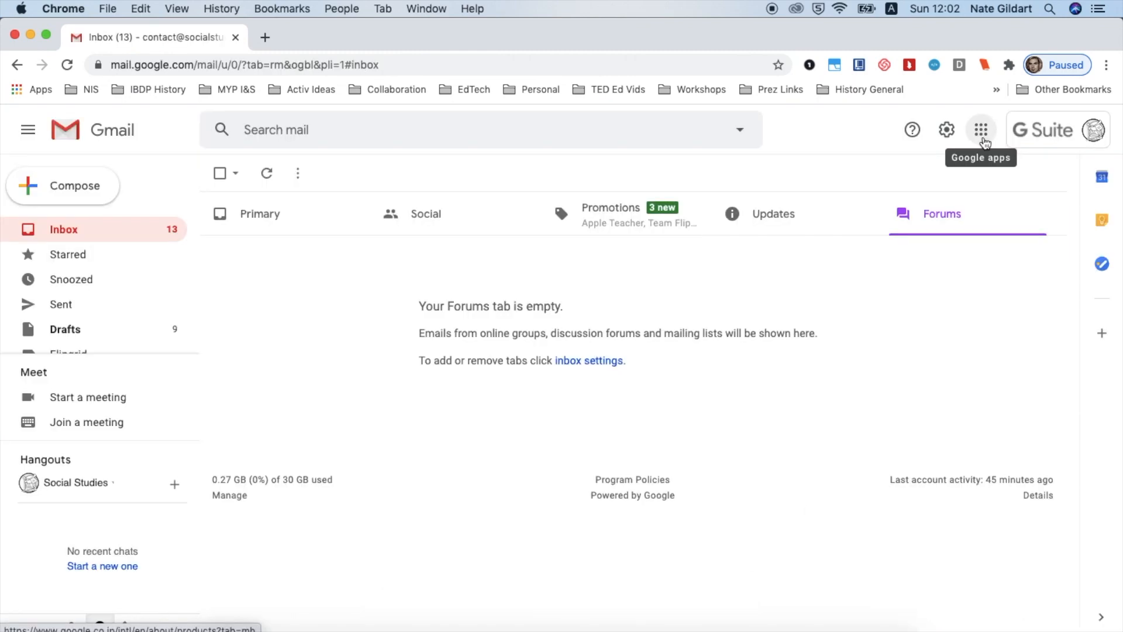
# Open Google Sites from the Google apps launcher in Gmail
pyautogui.scroll(5, 986, 143)
pyautogui.scroll(-5, 985, 143)
pyautogui.click(982, 132)
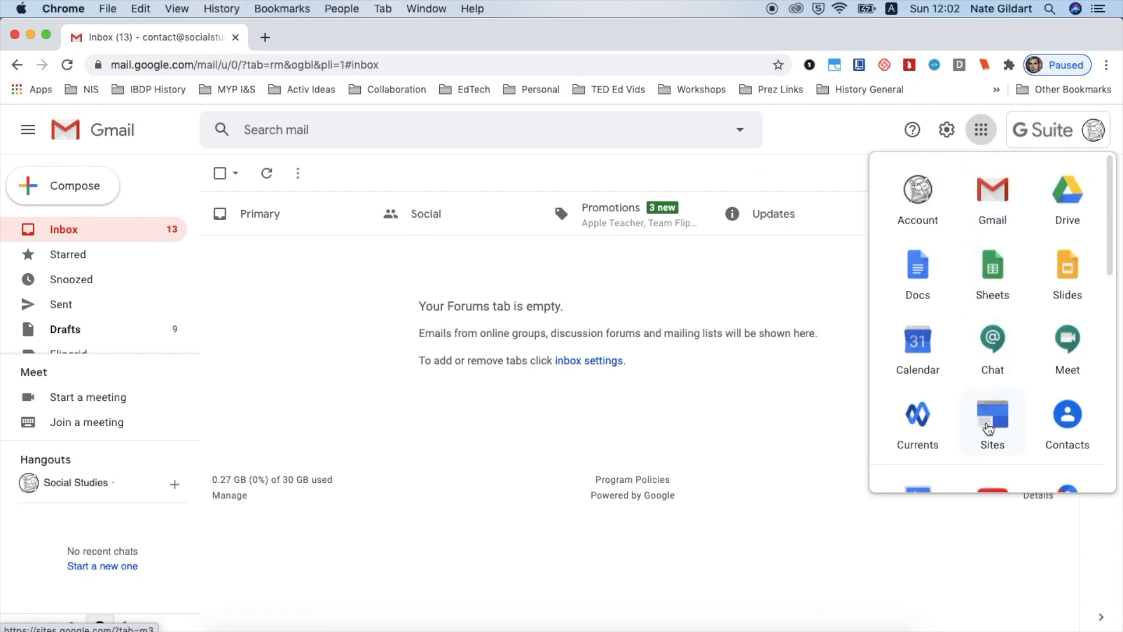
pyautogui.click(988, 429)
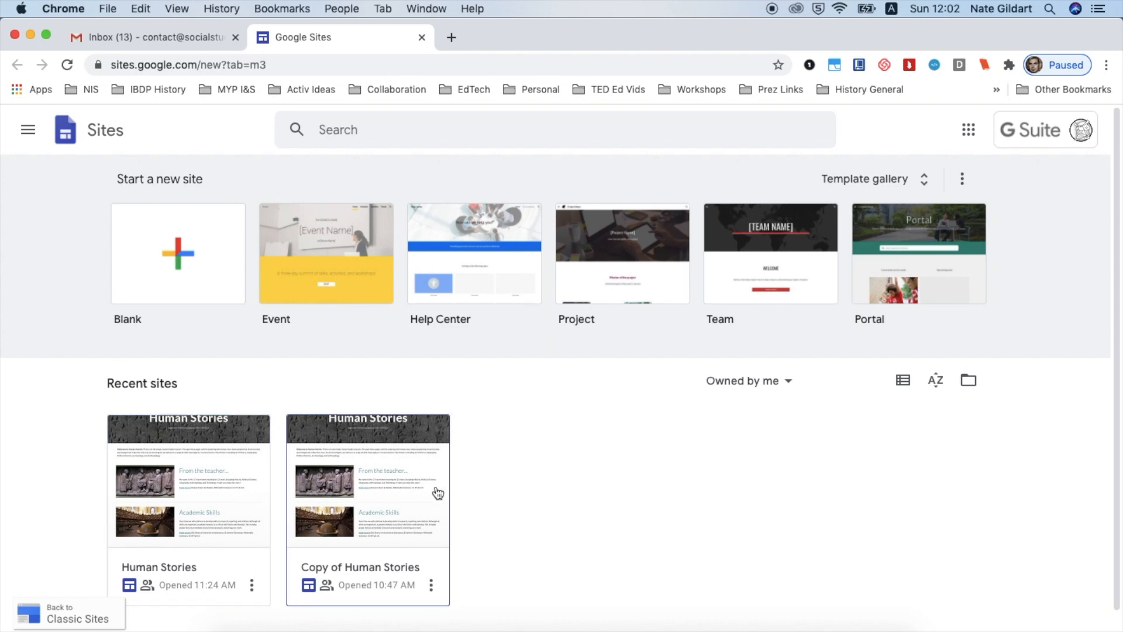
# Browse the Sites template gallery's categories, then close the Sites tab
pyautogui.scroll(10, 862, 190)
pyautogui.scroll(-10, 862, 190)
pyautogui.click(861, 184)
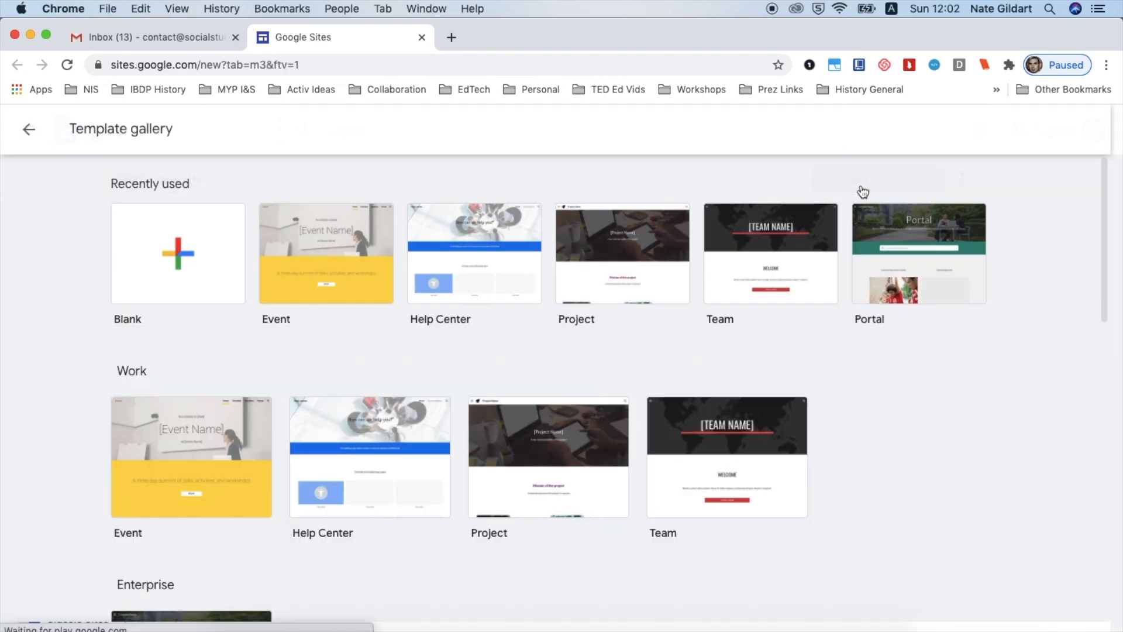
pyautogui.scroll(-3, 875, 421)
pyautogui.scroll(-10, 875, 420)
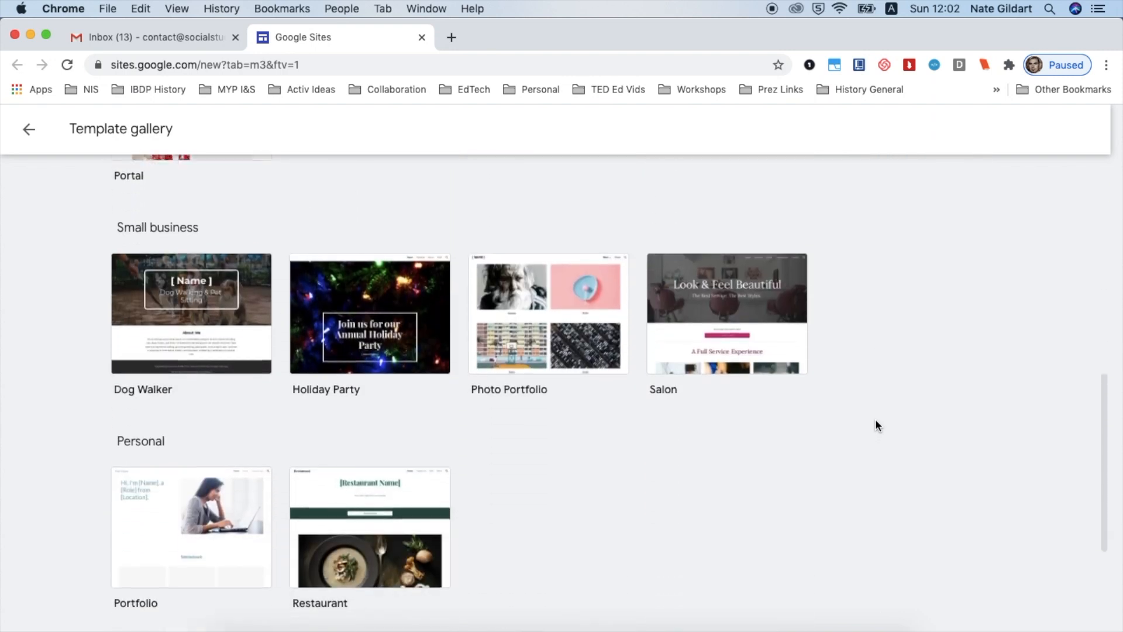
pyautogui.scroll(-4, 875, 418)
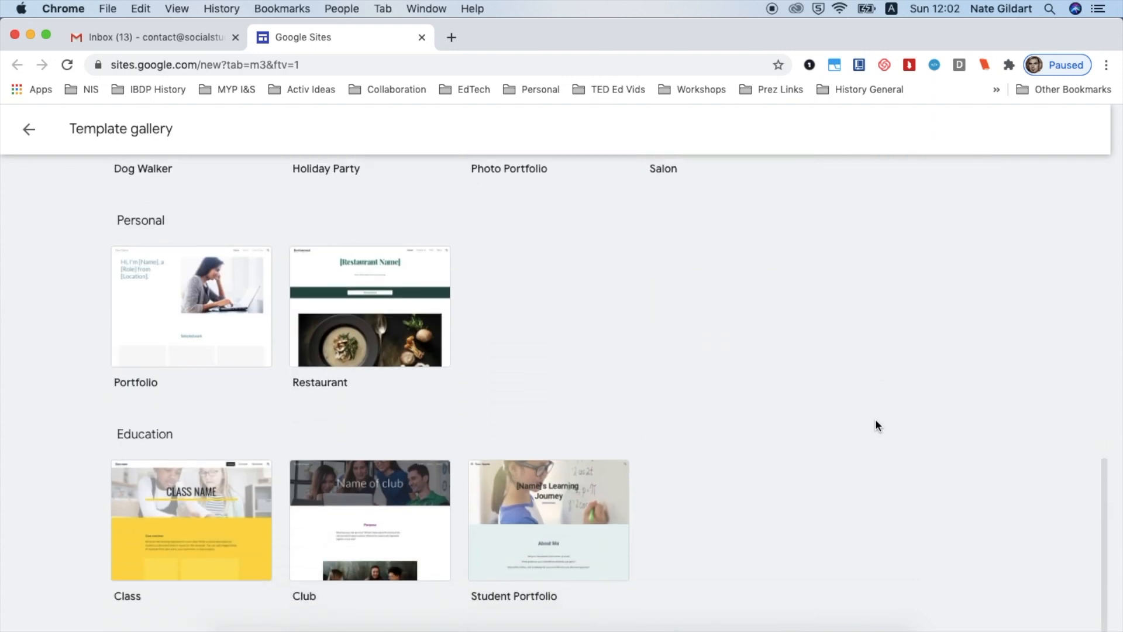
pyautogui.scroll(15, 875, 419)
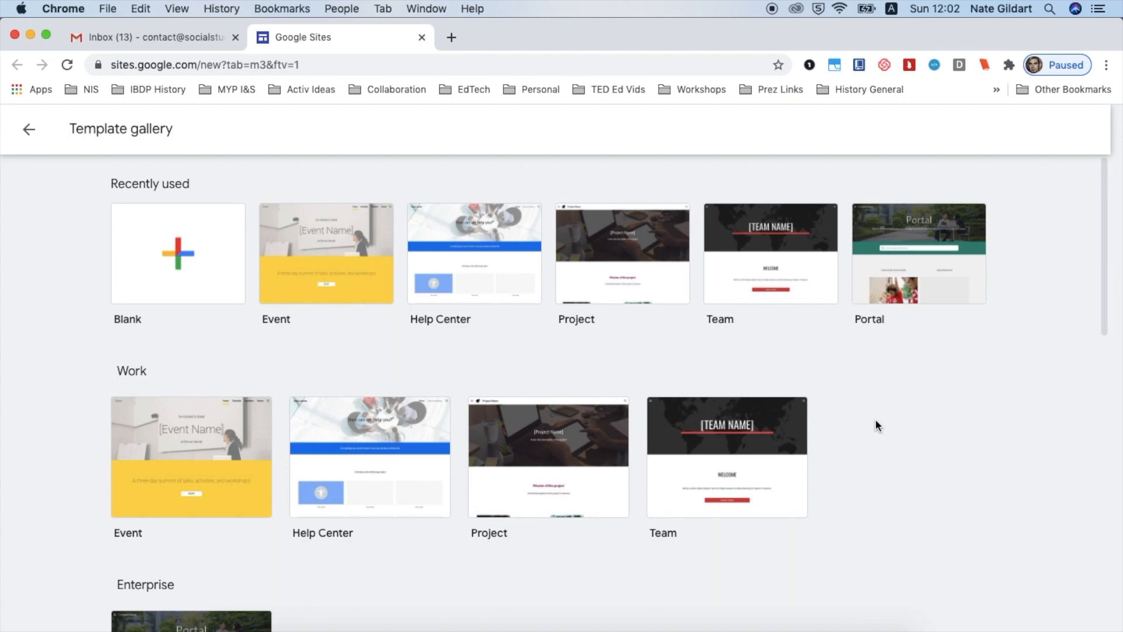
pyautogui.press('super+w')
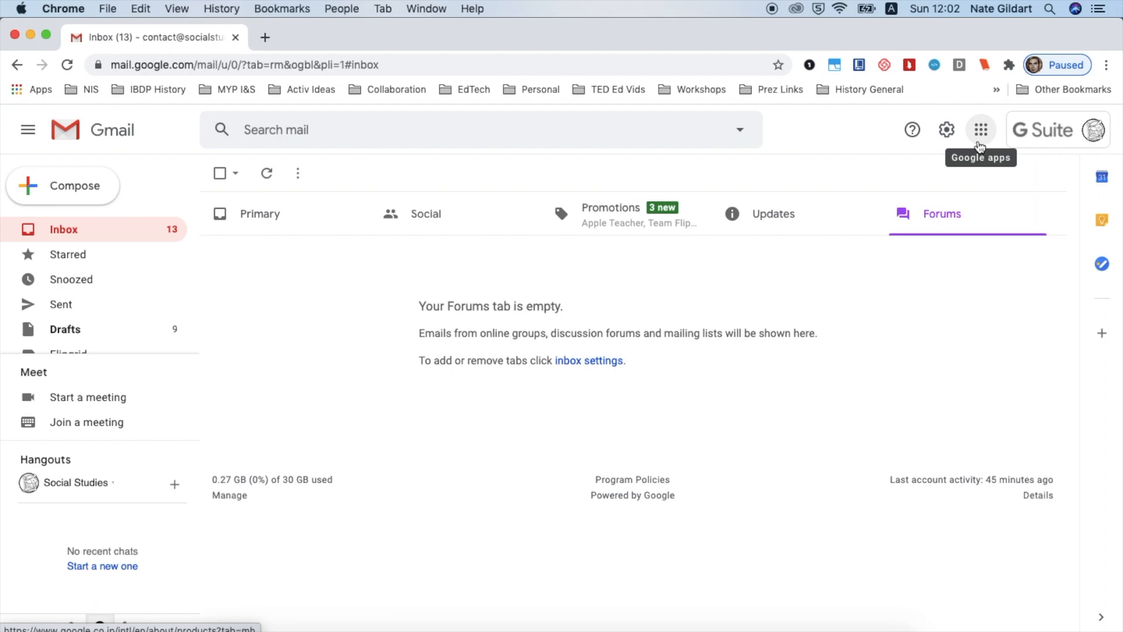
# Open Drive from the Google apps launcher and create a new Google Site in the Class Website folder, sharing it
pyautogui.click(981, 143)
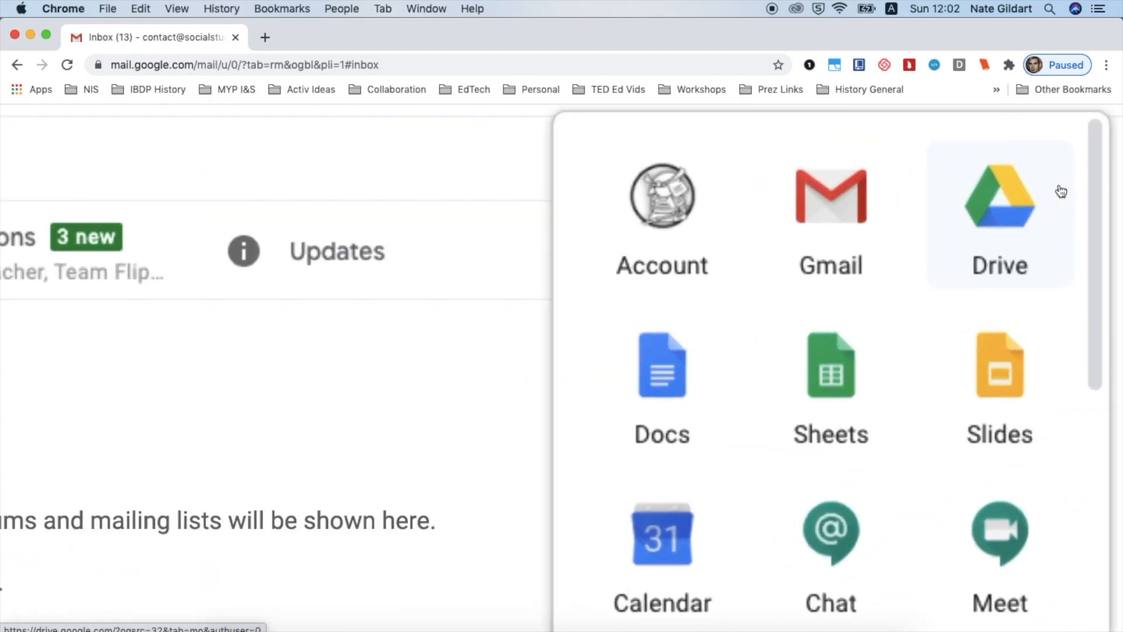
pyautogui.click(1054, 186)
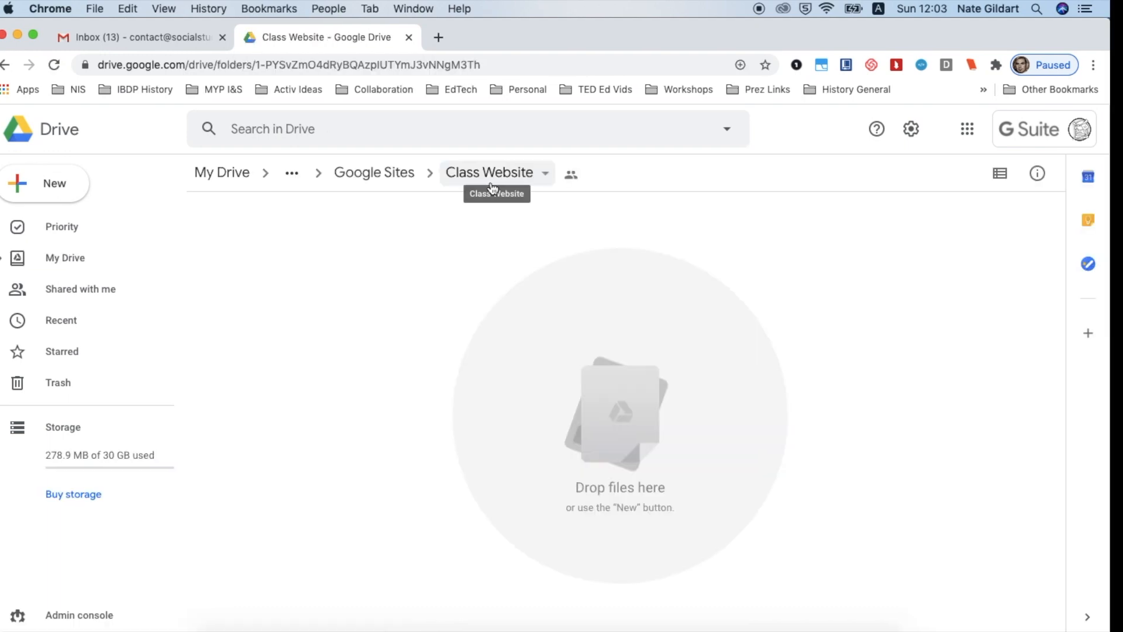
pyautogui.click(49, 185)
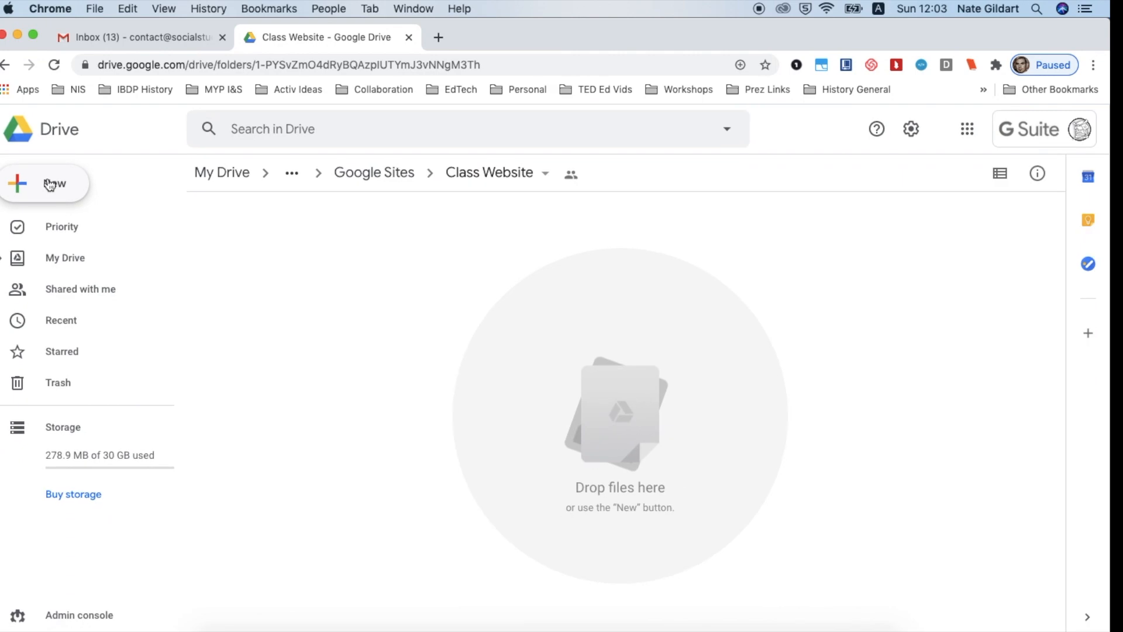
pyautogui.moveTo(90, 365)
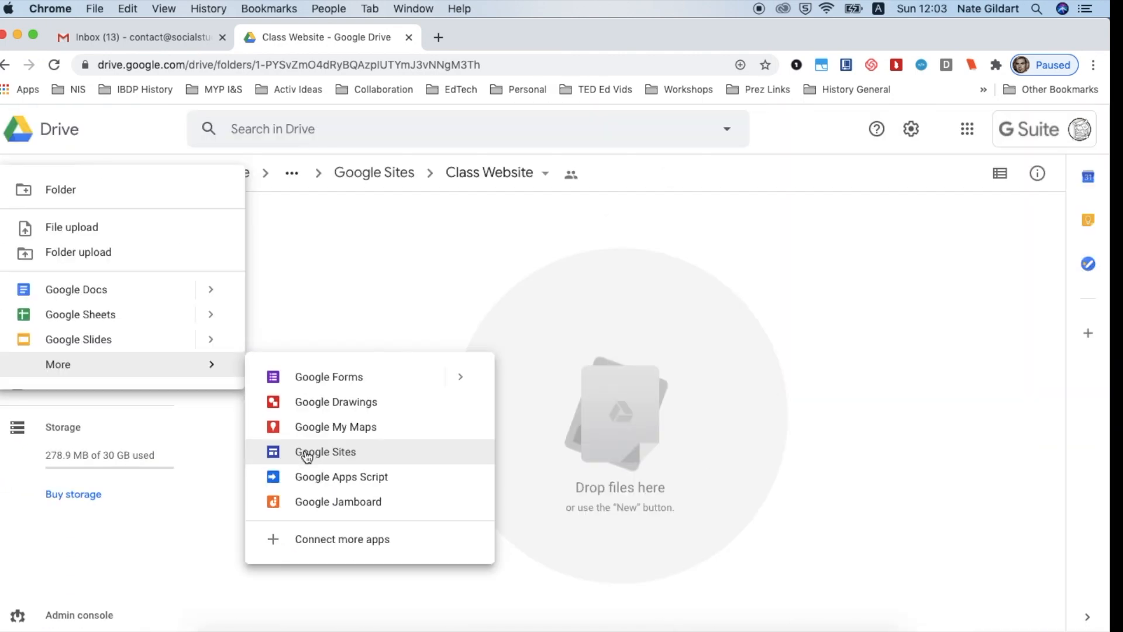
pyautogui.click(307, 455)
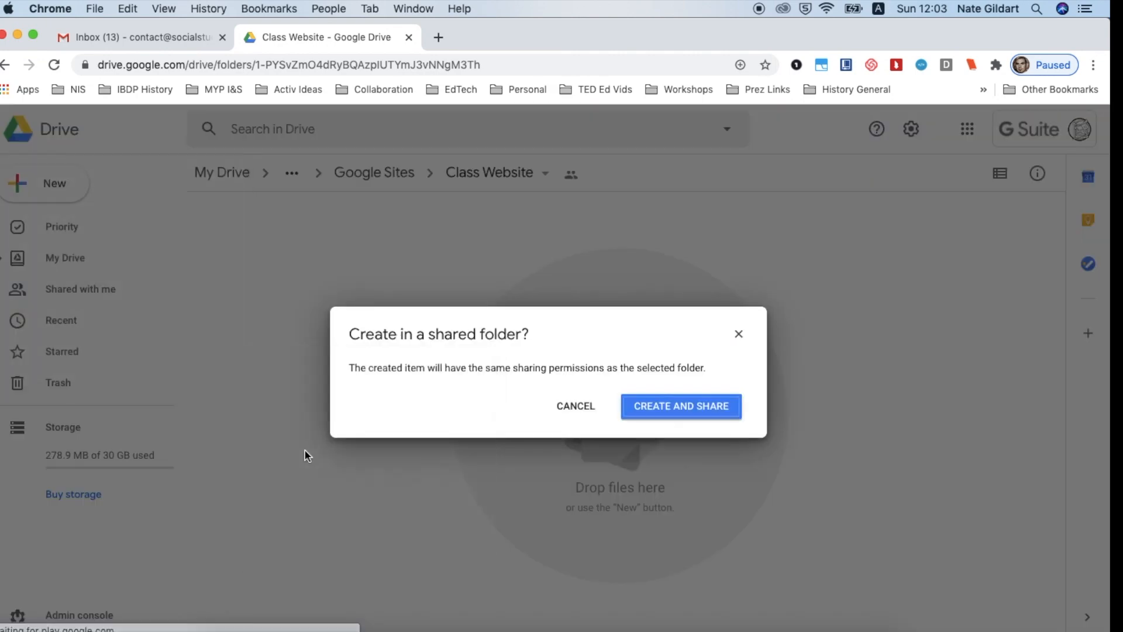
pyautogui.click(685, 405)
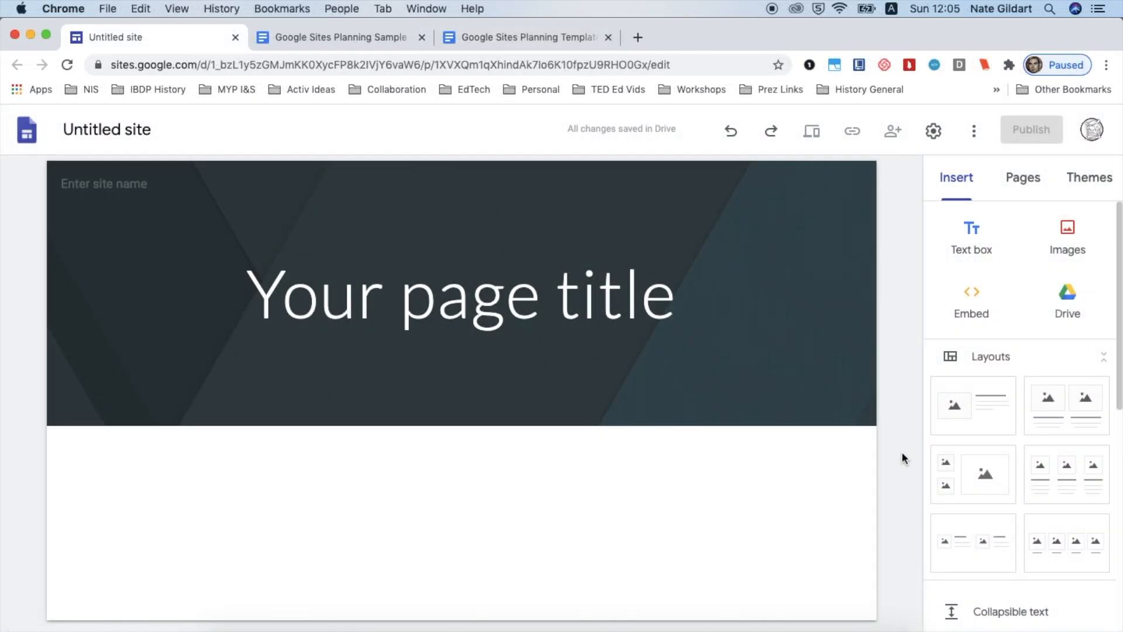
# Browse the new site's Themes and Insert panels
pyautogui.scroll(5, 1094, 188)
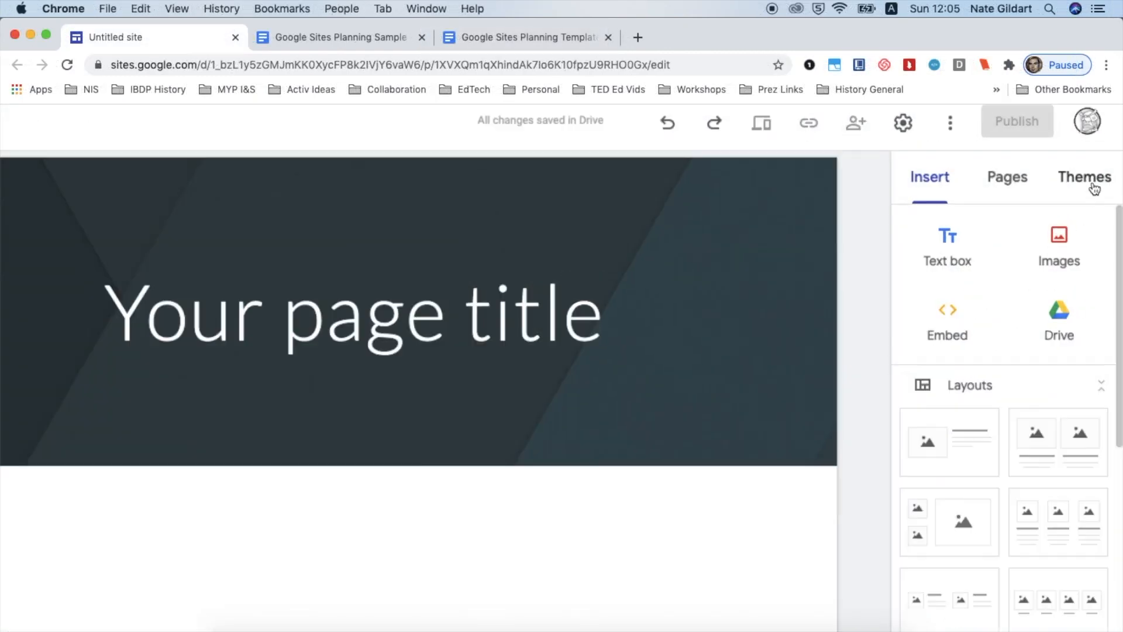
pyautogui.scroll(-5, 1094, 189)
pyautogui.click(1093, 186)
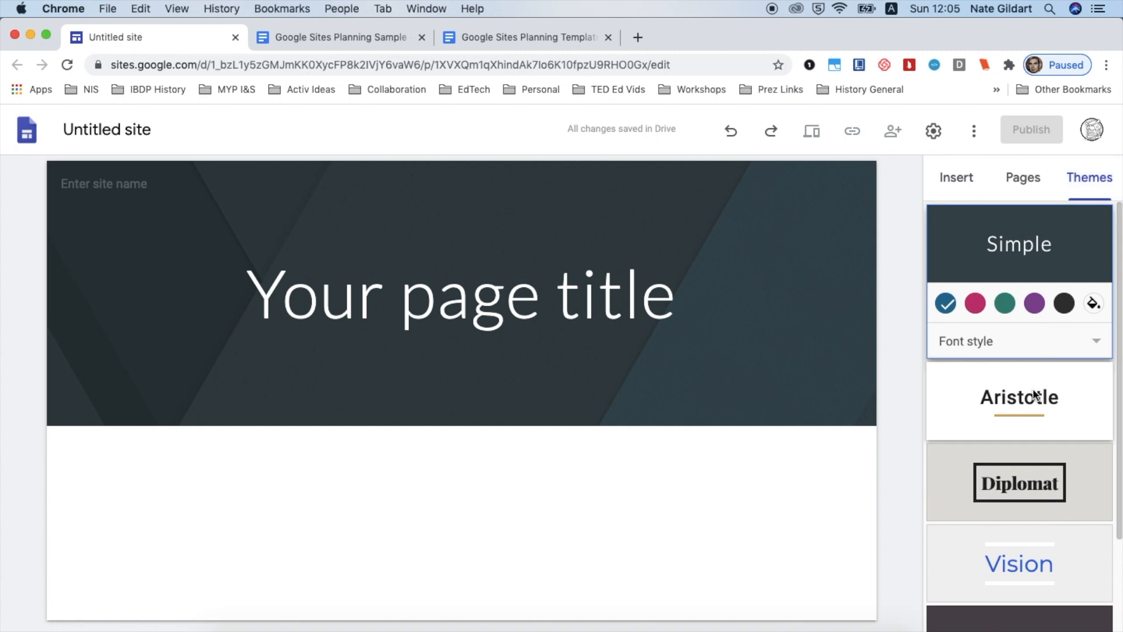
pyautogui.scroll(-3, 1032, 394)
pyautogui.scroll(2, 1033, 394)
pyautogui.click(957, 186)
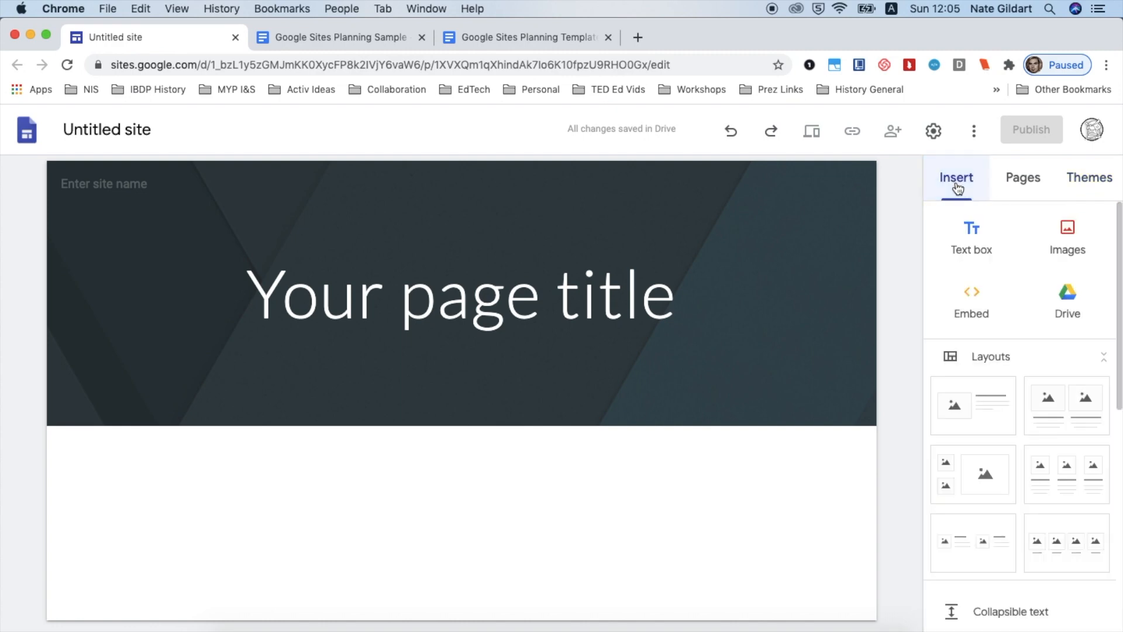
# Replace the page title with bold "Human Stories" and set the site name to Human Stories
pyautogui.moveTo(742, 279)
pyautogui.click(606, 301)
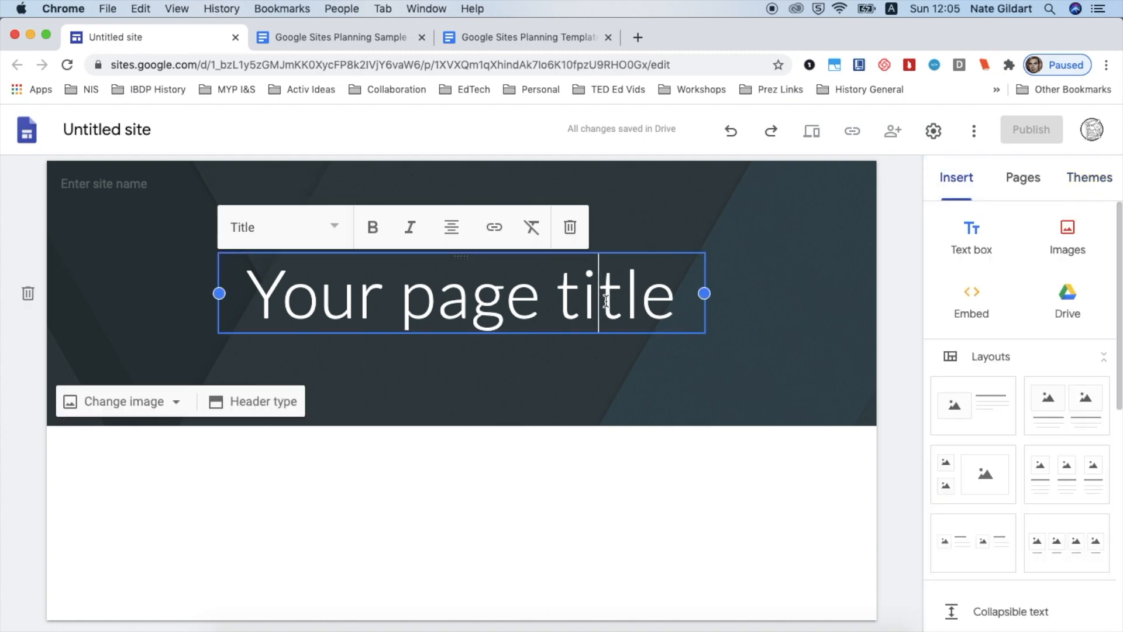
pyautogui.tripleClick(606, 301)
pyautogui.click(372, 227)
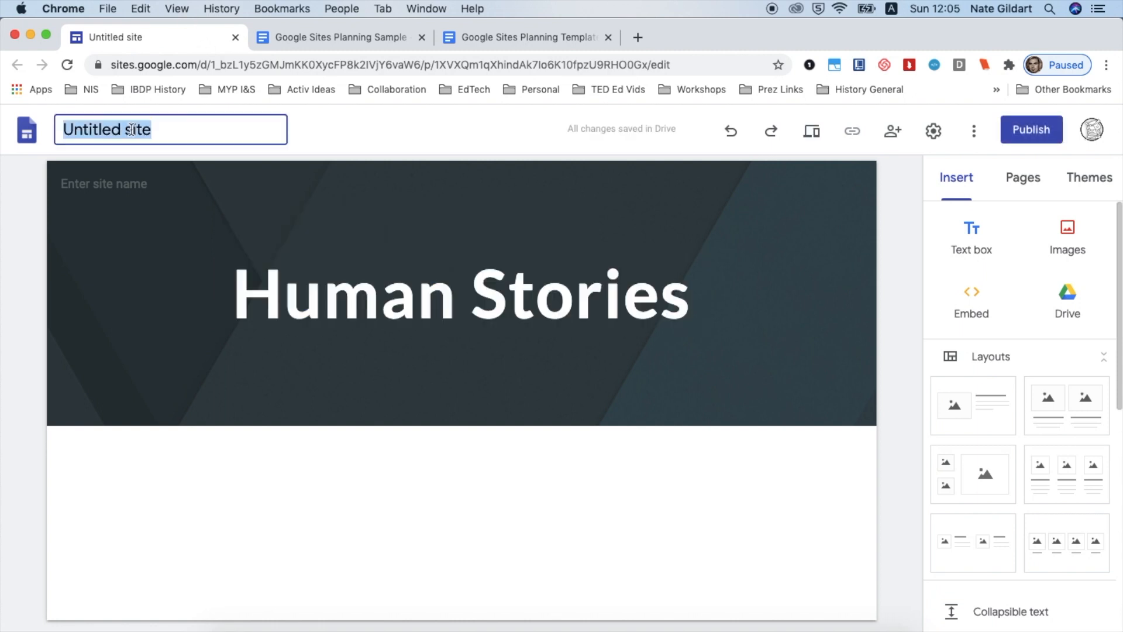
pyautogui.write('Human Stories')
pyautogui.click(113, 180)
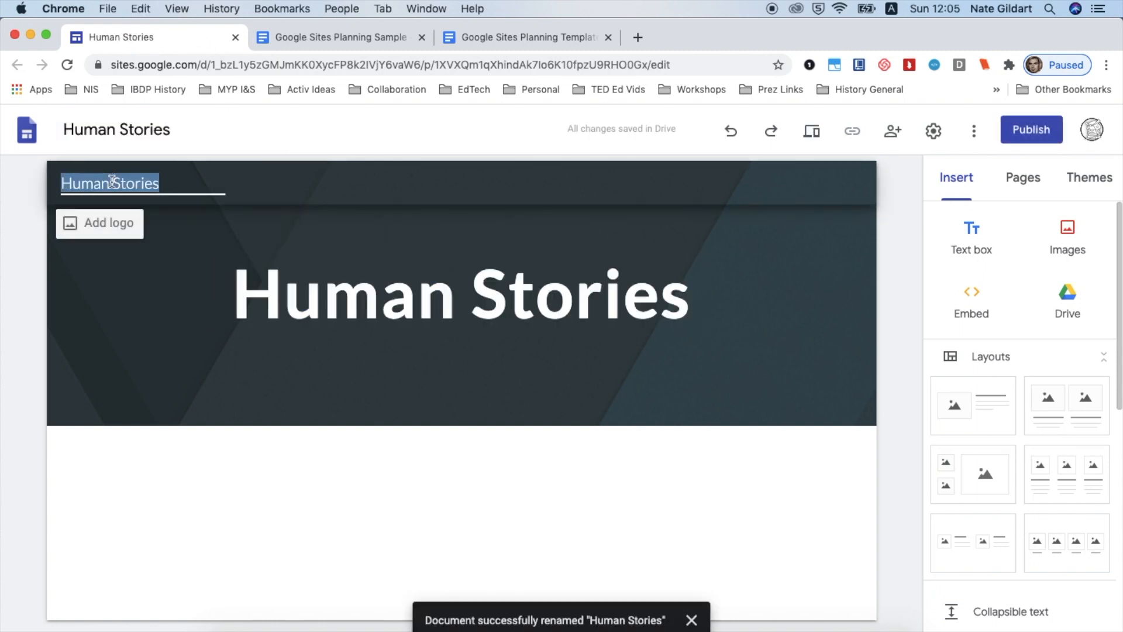
pyautogui.moveTo(163, 223)
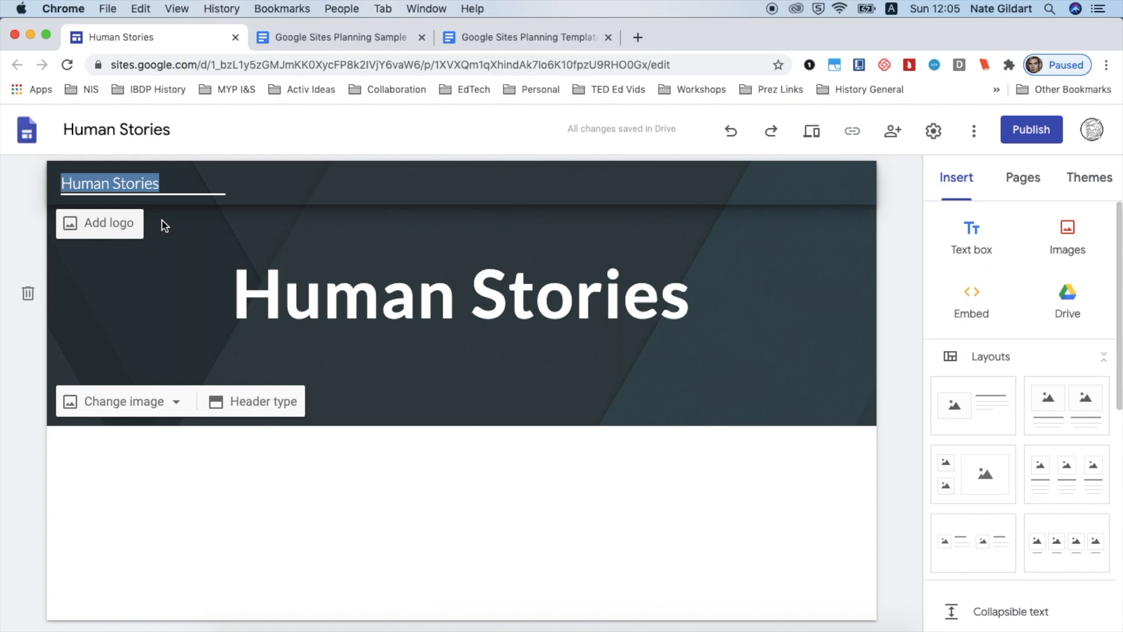
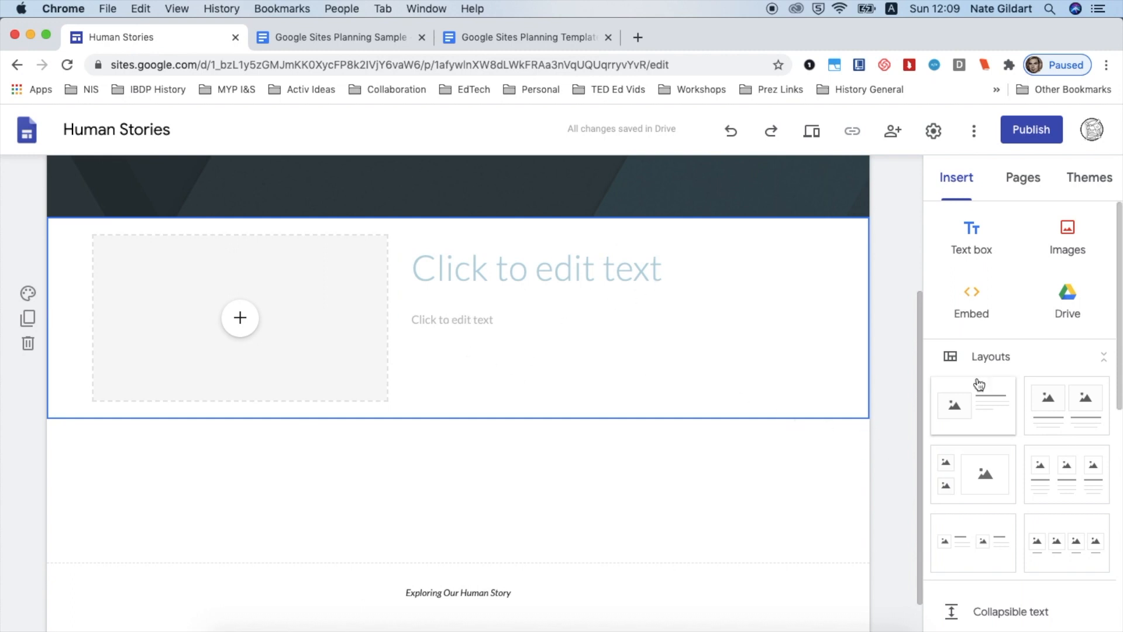
# Insert a four-image layout below the intro section and caption the first image "Unit 1"
pyautogui.scroll(-5, 980, 380)
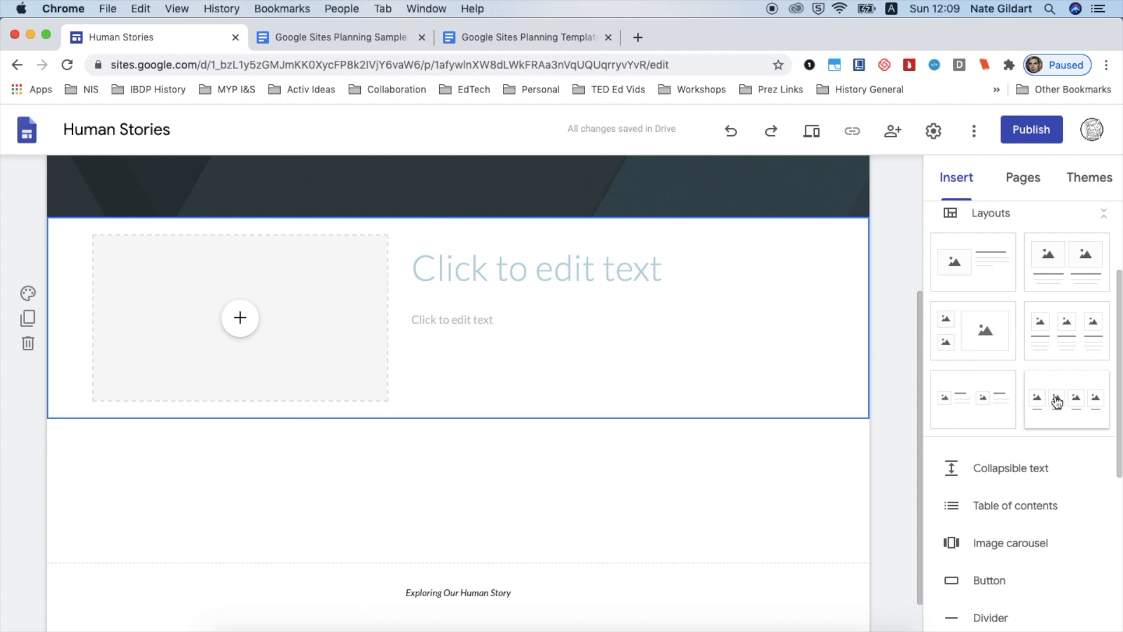
pyautogui.click(1057, 401)
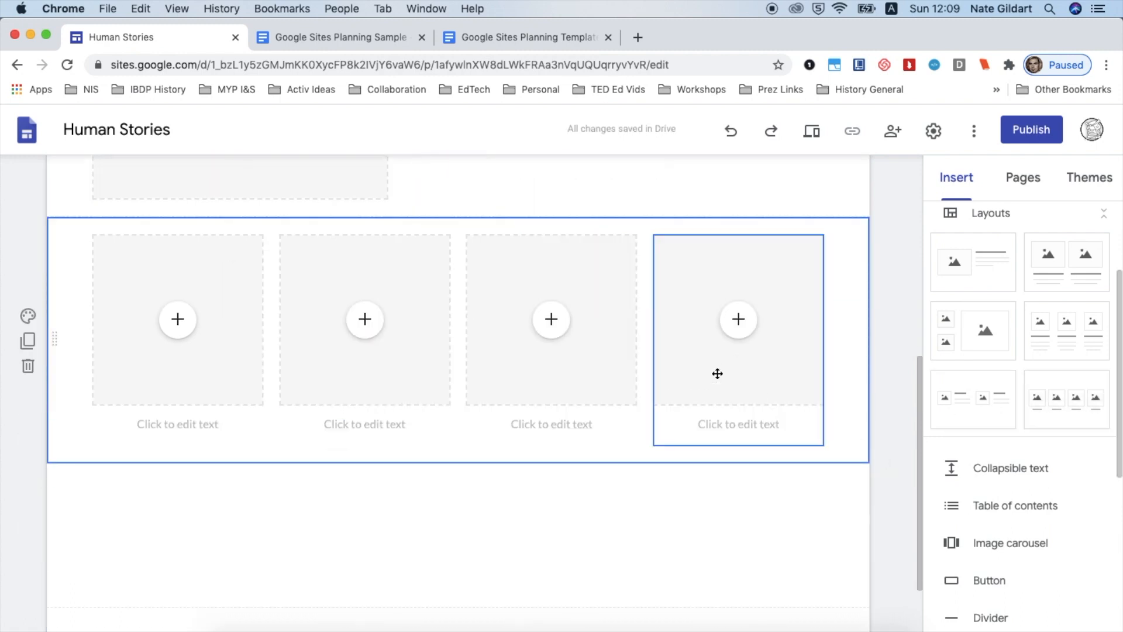
pyautogui.click(190, 423)
pyautogui.write('Ubi')
pyautogui.press('BackSpace')
pyautogui.write('nit 1')
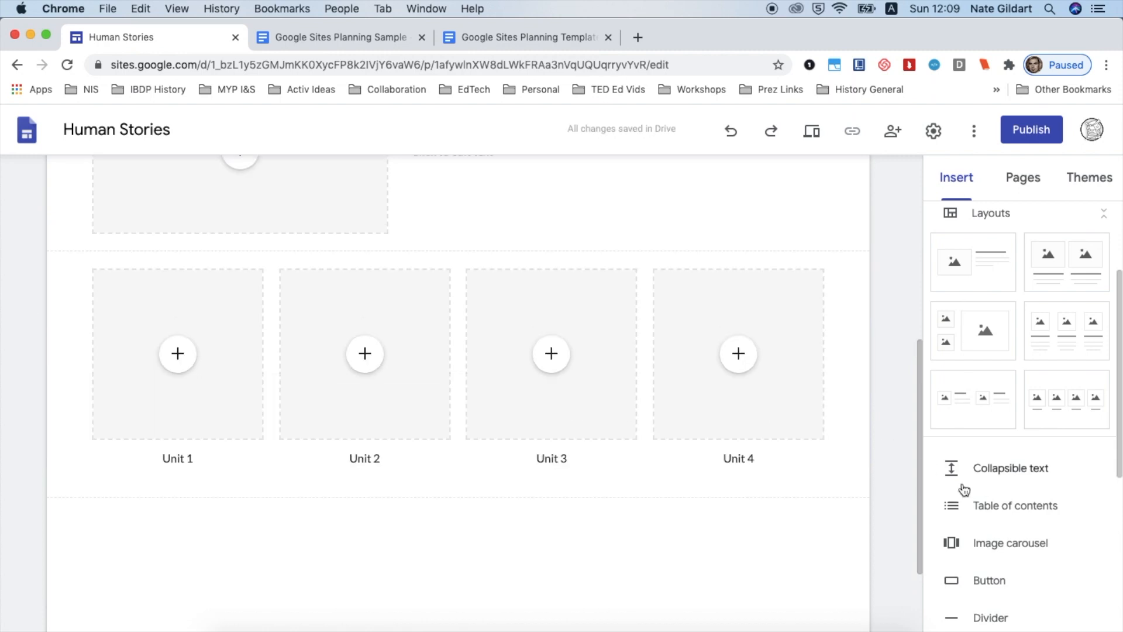
# Insert a divider below the four-unit layout
pyautogui.scroll(-3, 959, 494)
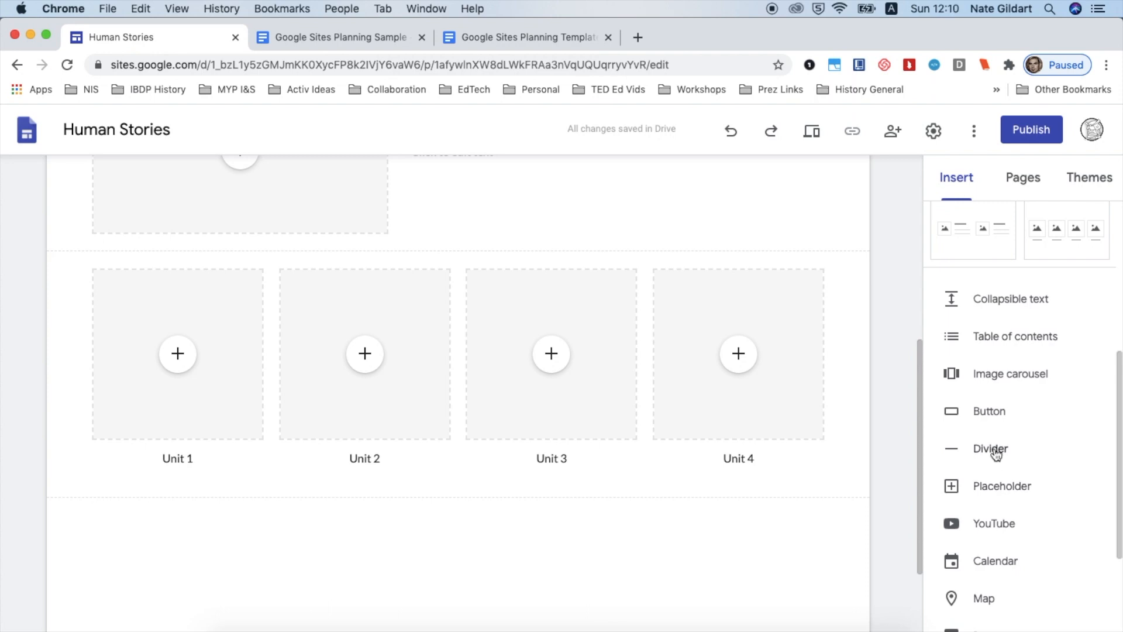
pyautogui.click(995, 451)
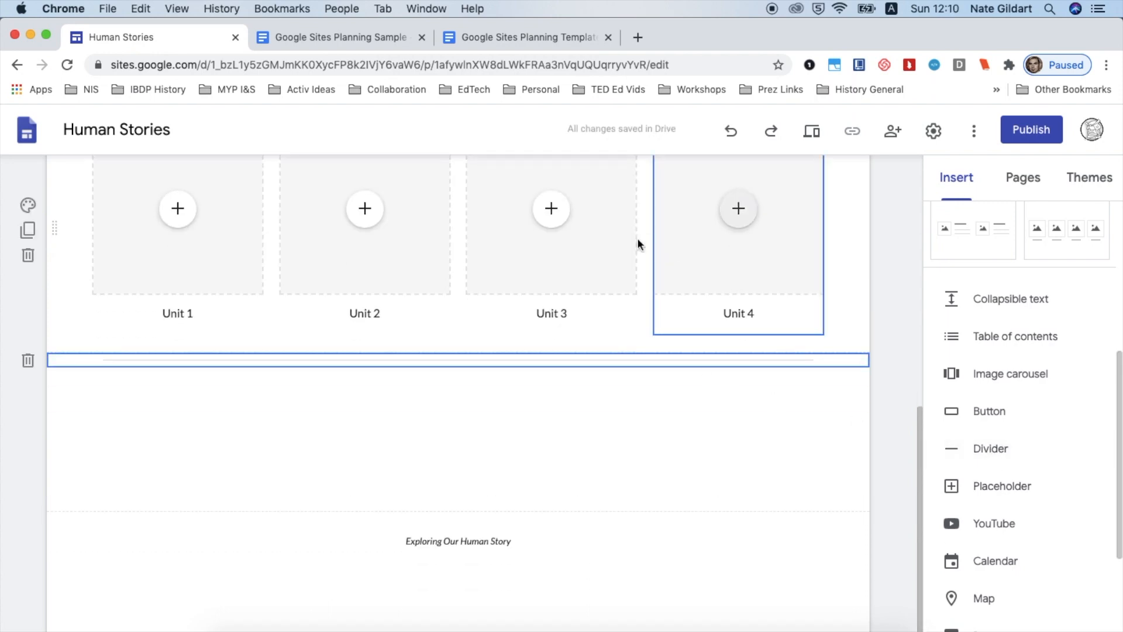
pyautogui.click(550, 420)
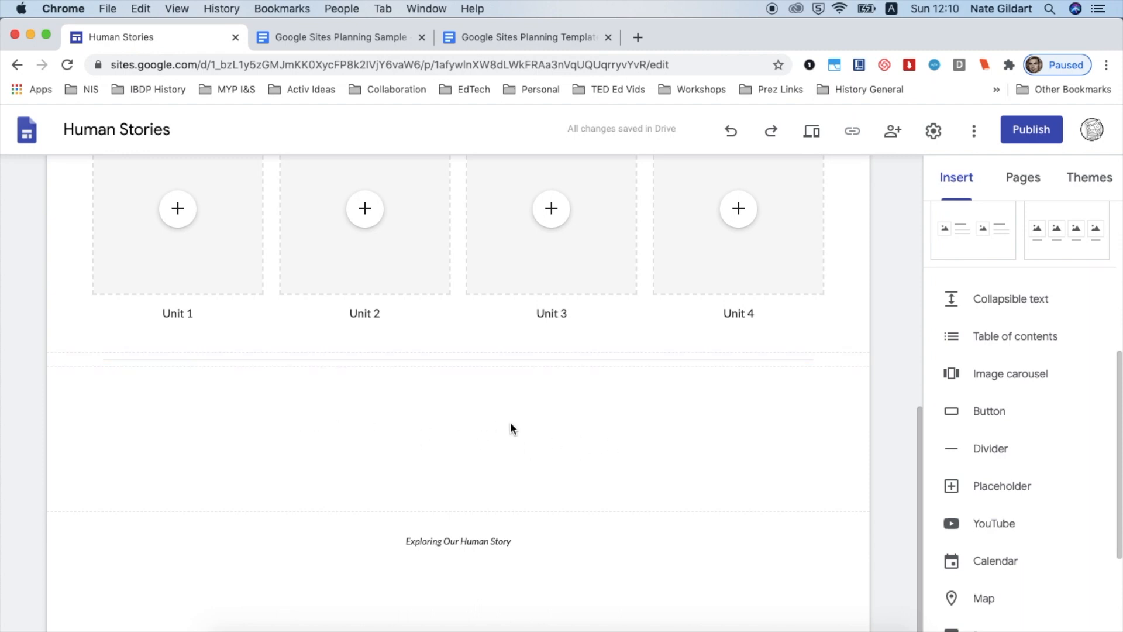
# Bold the World Prehistory page title and widen its text box across the header
pyautogui.scroll(10, 510, 429)
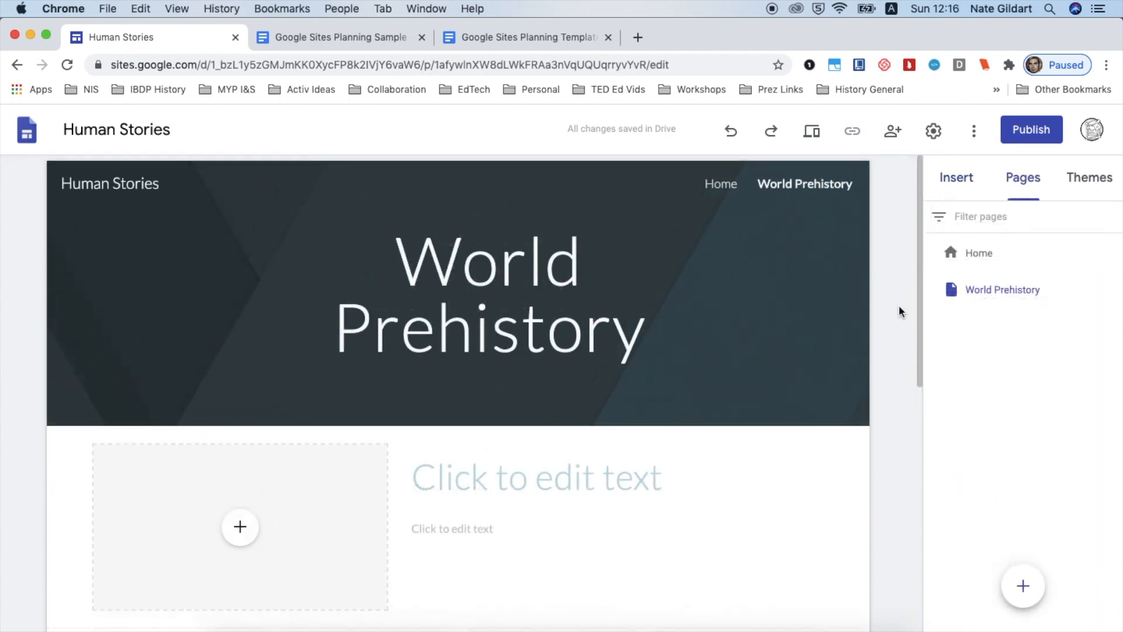
pyautogui.click(550, 295)
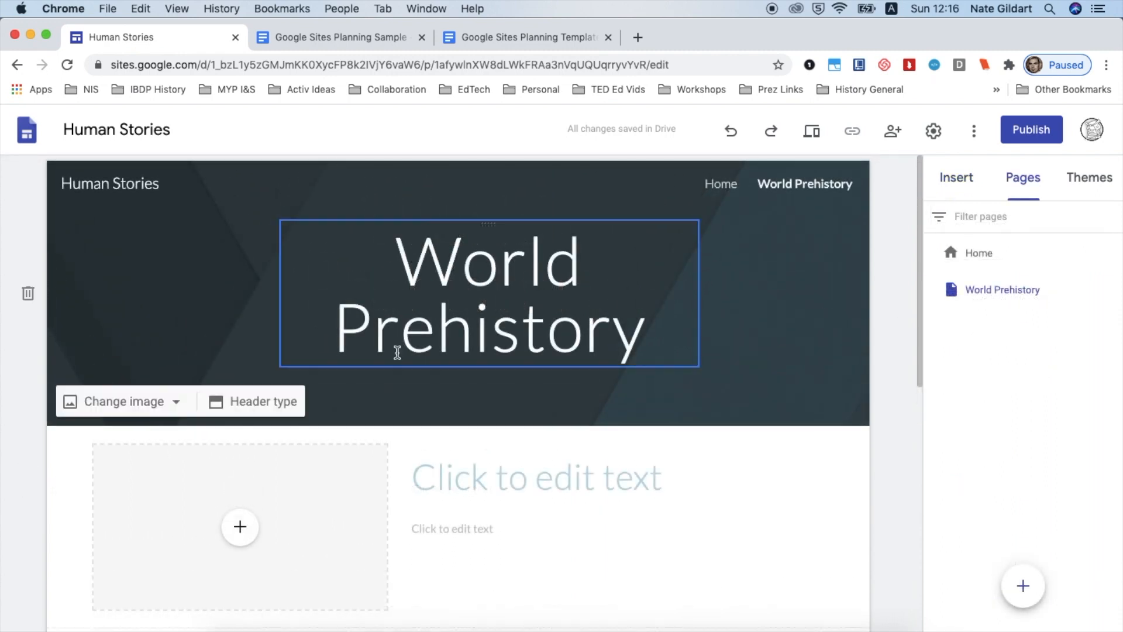
pyautogui.click(440, 283)
pyautogui.press('super+a')
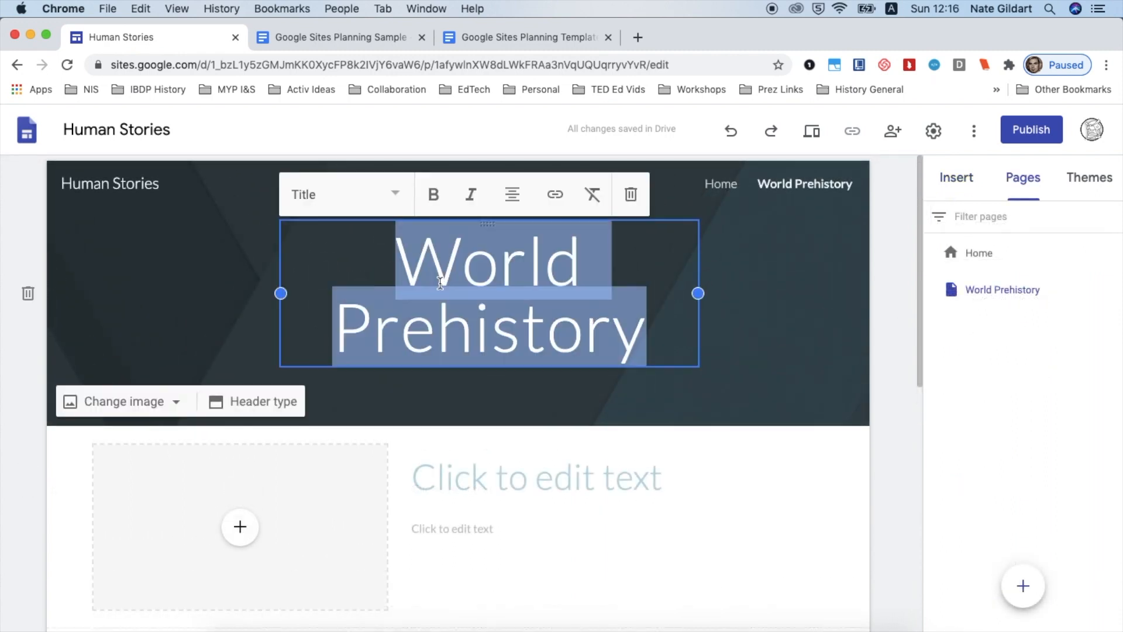
pyautogui.click(433, 196)
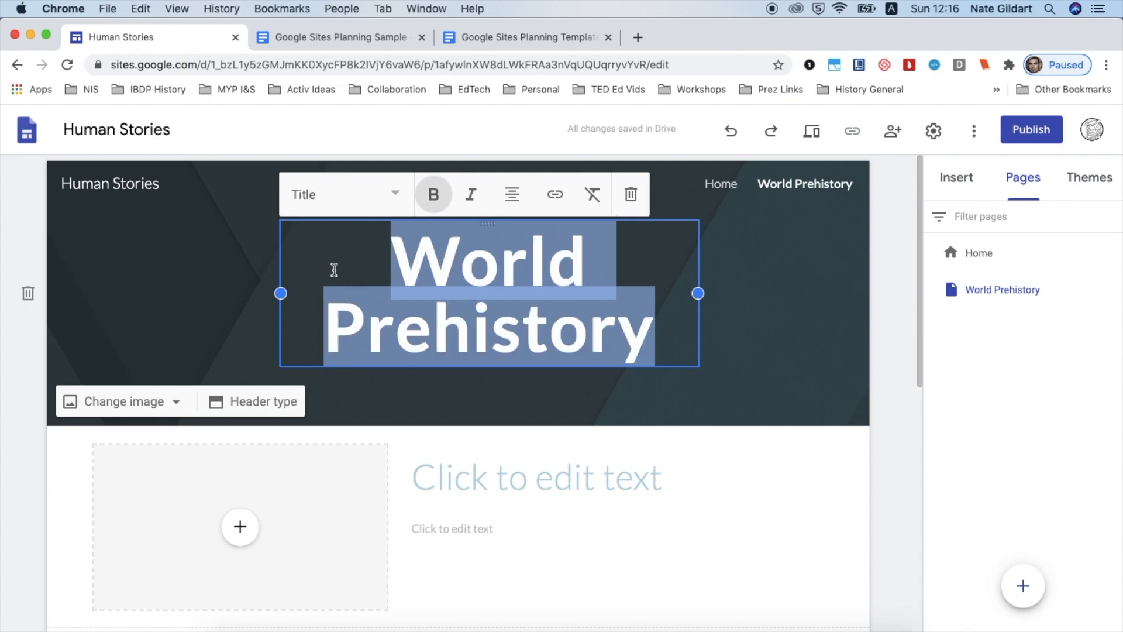
pyautogui.moveTo(282, 292); pyautogui.dragTo(94, 293)
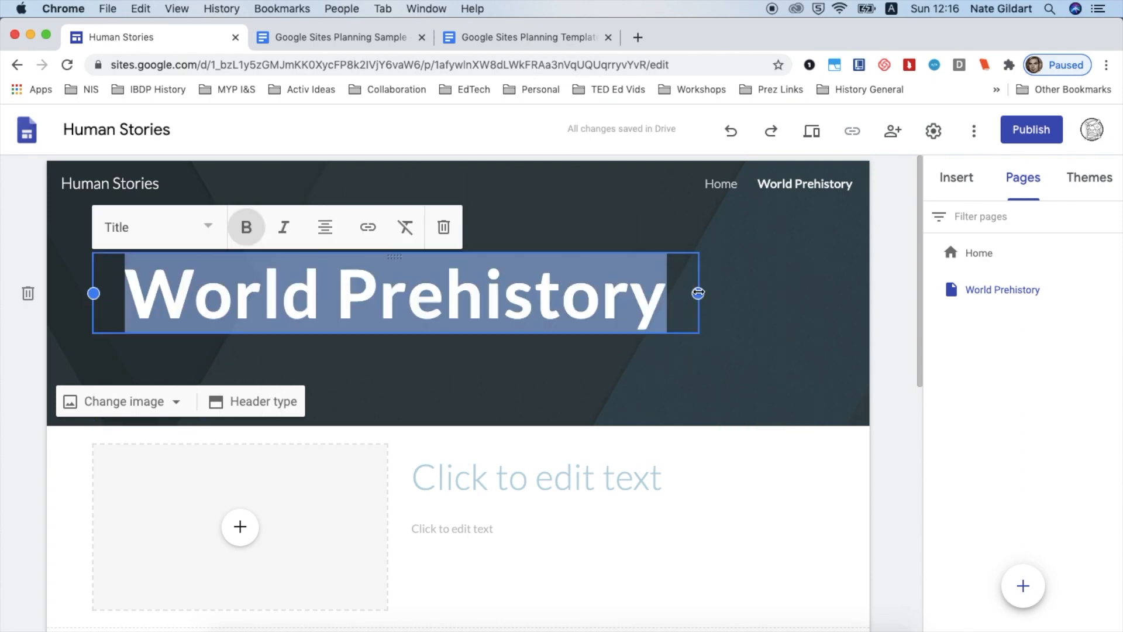
pyautogui.moveTo(697, 292); pyautogui.dragTo(826, 292)
pyautogui.click(896, 306)
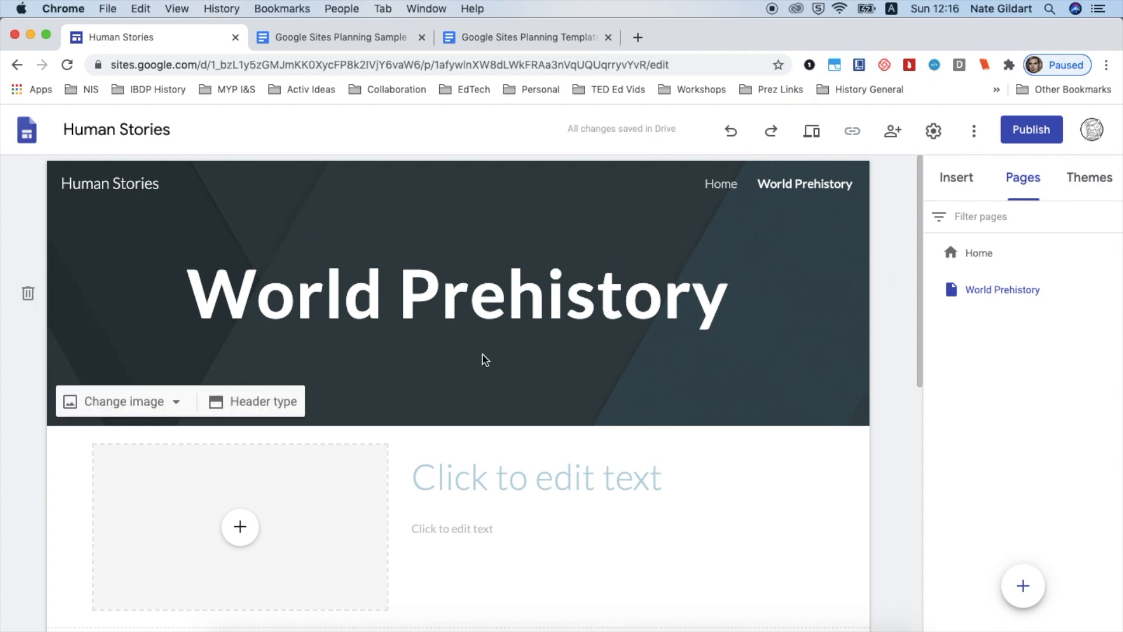
# Insert a text box reading "Image Source:" on the World Prehistory page
pyautogui.click(955, 182)
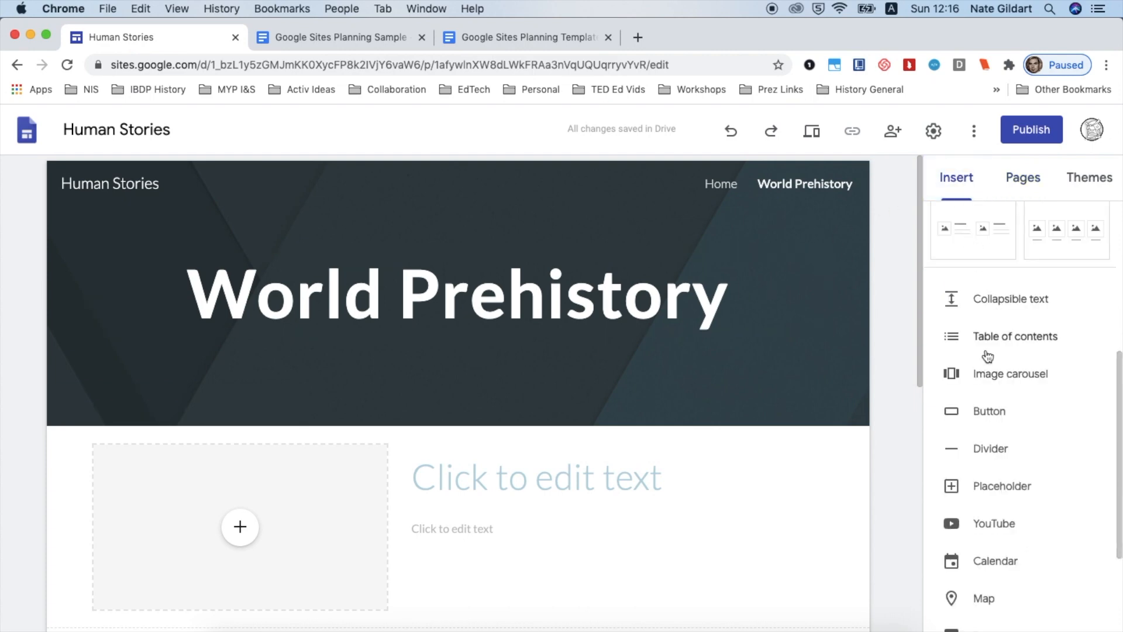
pyautogui.scroll(5, 971, 357)
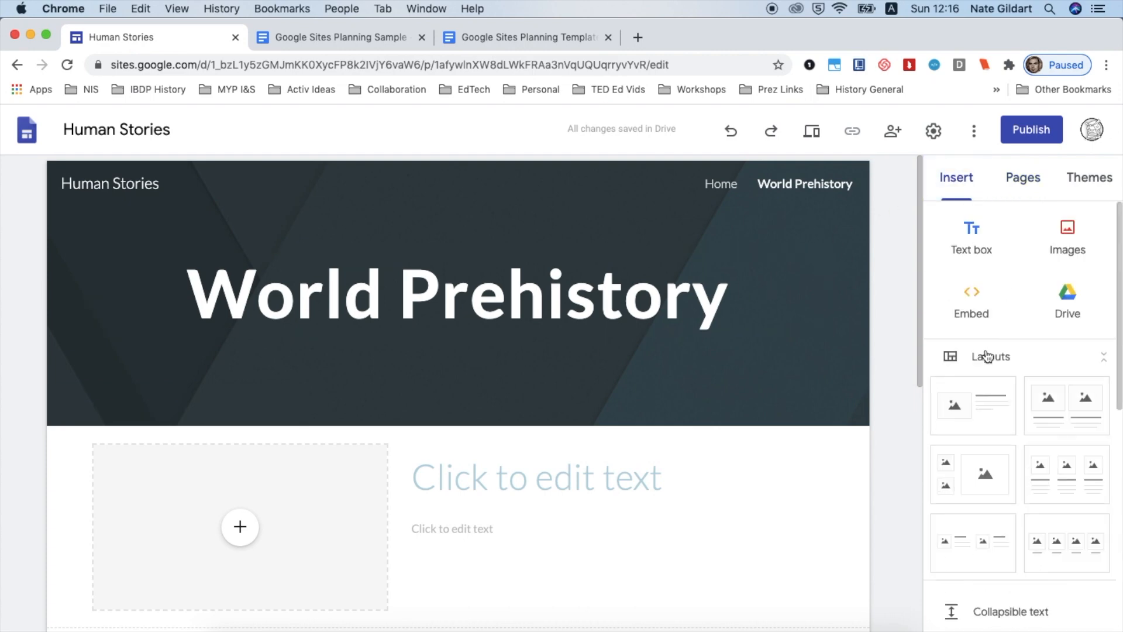
pyautogui.click(972, 231)
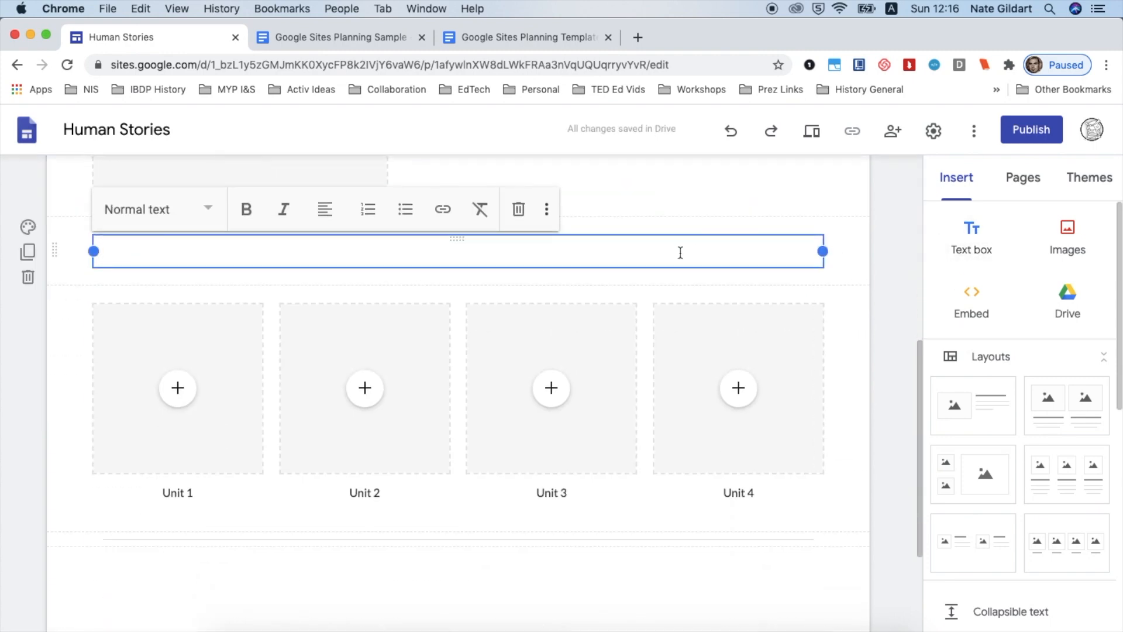
pyautogui.scroll(3, 680, 253)
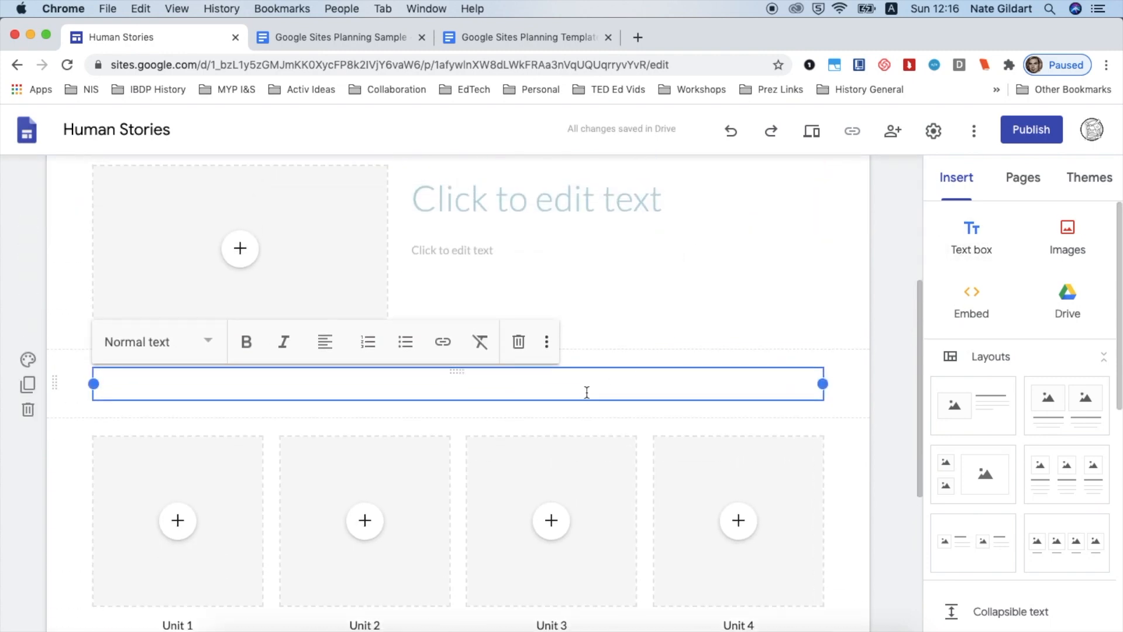
pyautogui.write('Image Source:')
pyautogui.click(458, 360)
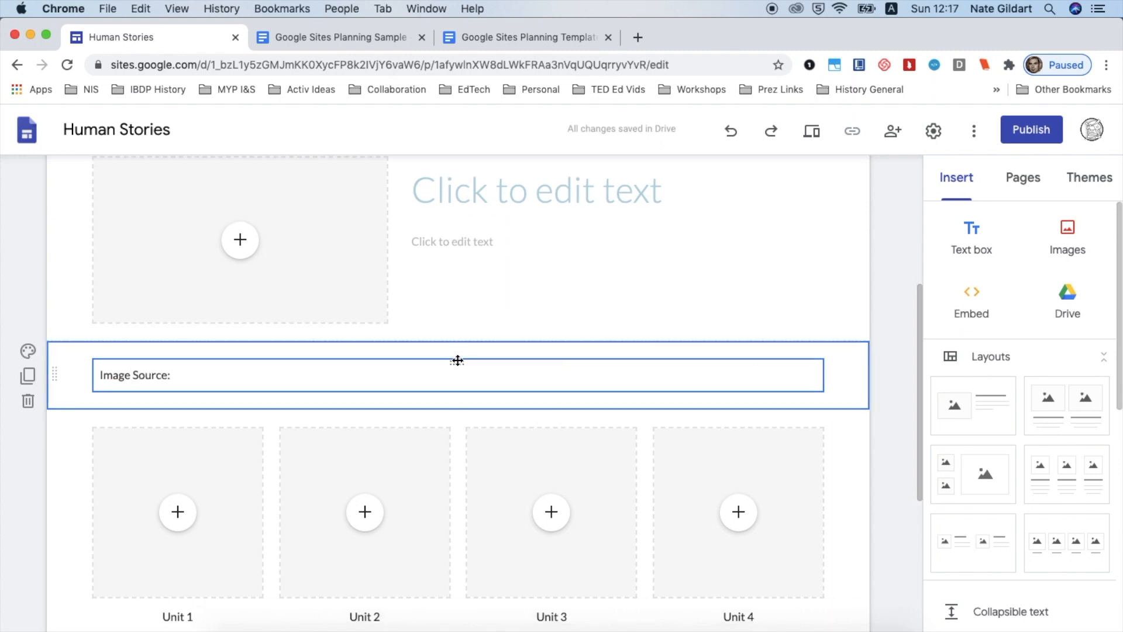
# Move the Image Source text box into the header beneath the title and center-align it
pyautogui.moveTo(455, 364); pyautogui.dragTo(454, 258)
pyautogui.click(154, 233)
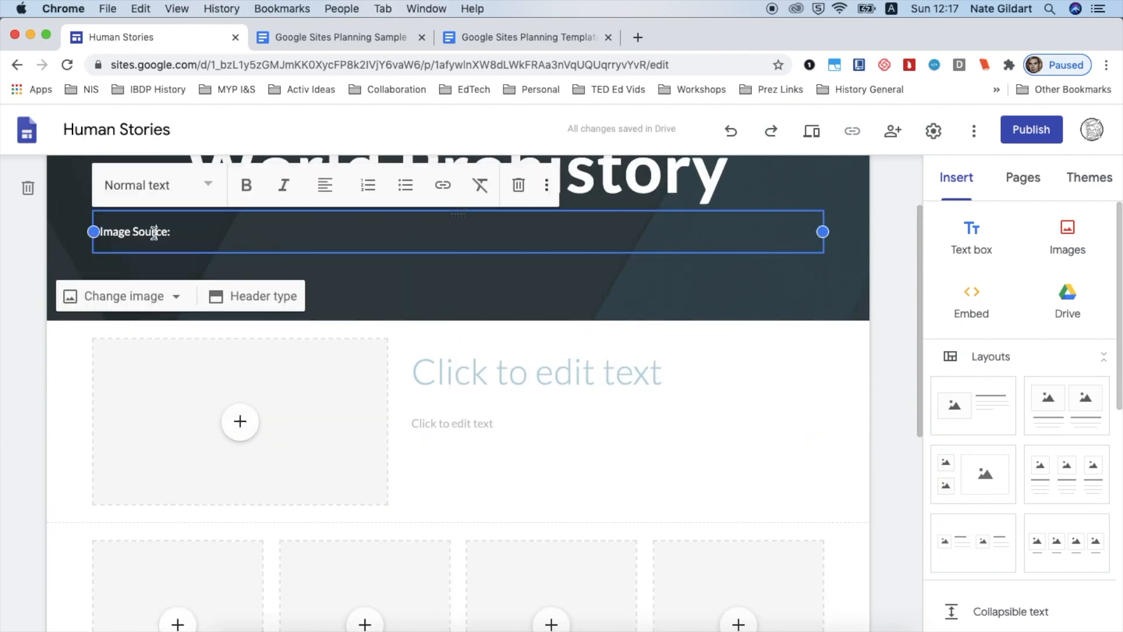
pyautogui.click(336, 182)
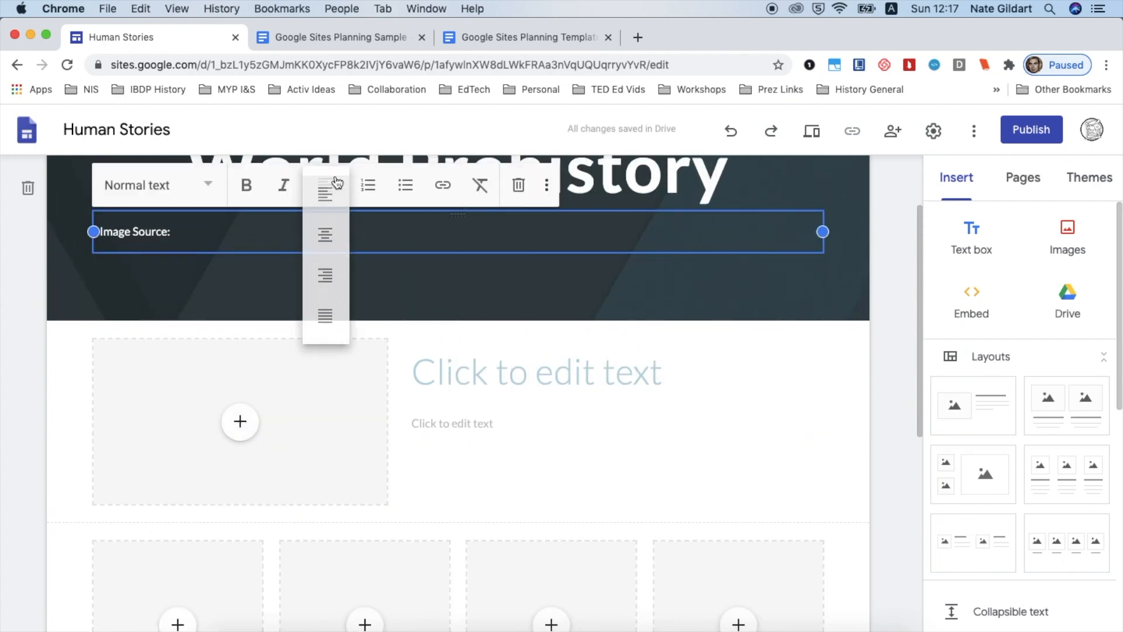
pyautogui.click(326, 236)
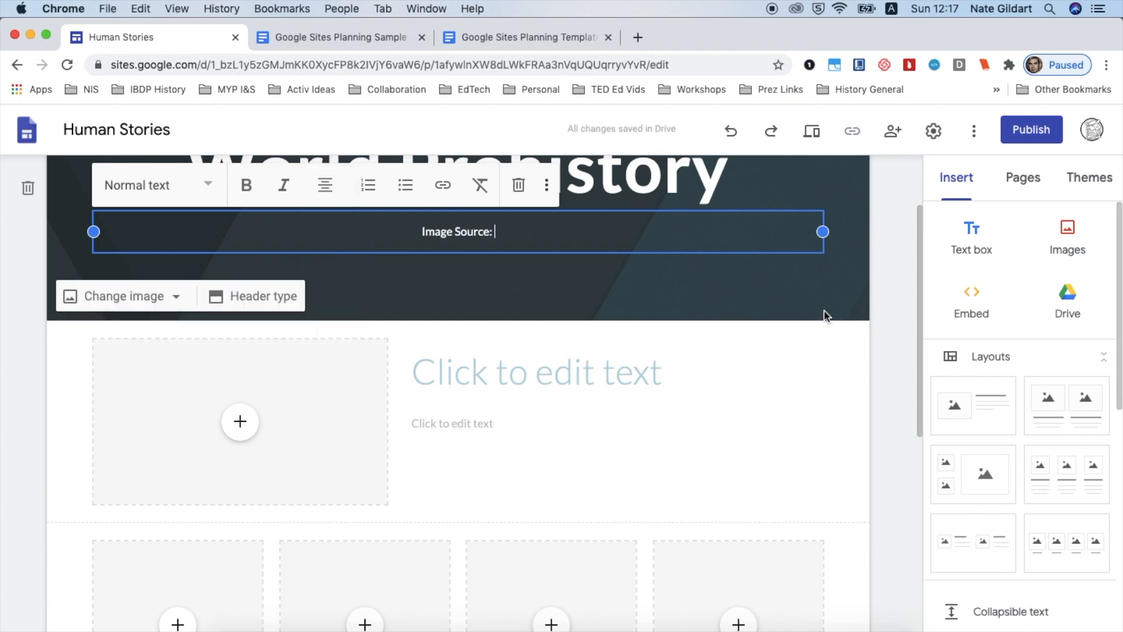
pyautogui.scroll(2, 837, 315)
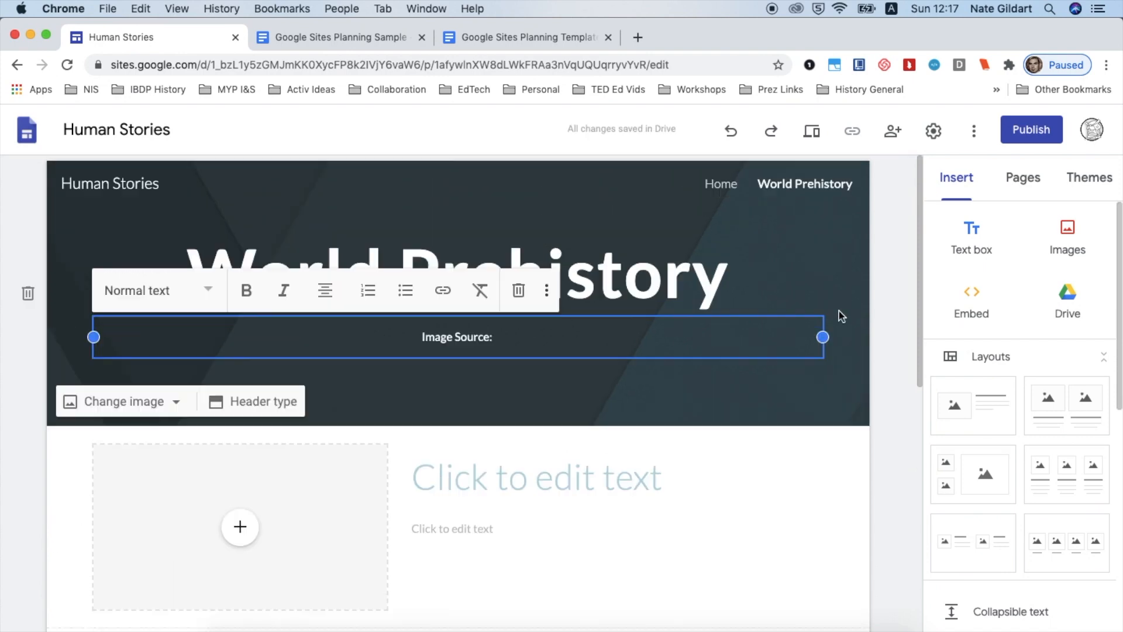
pyautogui.click(877, 277)
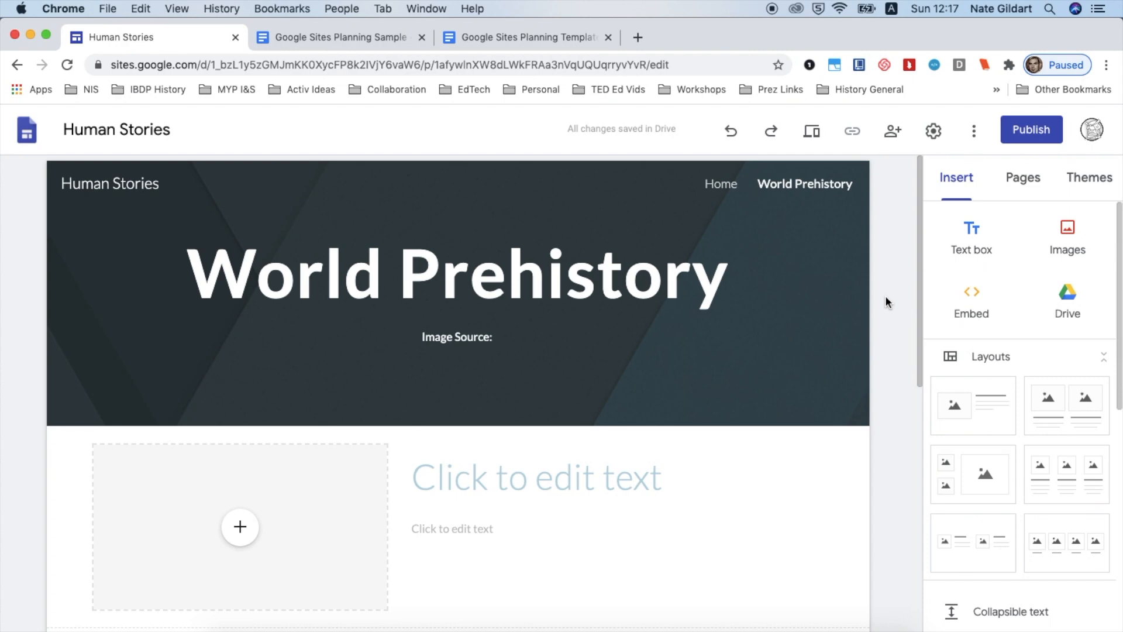
# Duplicate the World Prehistory page and name the copy Ancient World History
pyautogui.scroll(-7, 885, 296)
pyautogui.scroll(5, 885, 296)
pyautogui.scroll(2, 885, 296)
pyautogui.click(1030, 177)
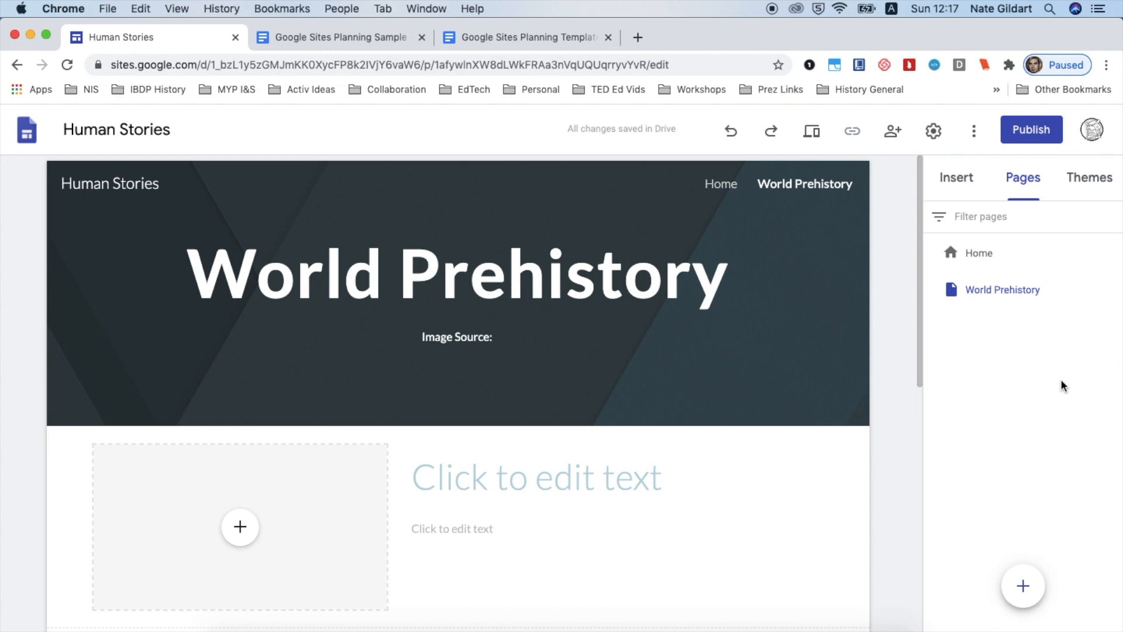
pyautogui.moveTo(1115, 292)
pyautogui.click(1113, 290)
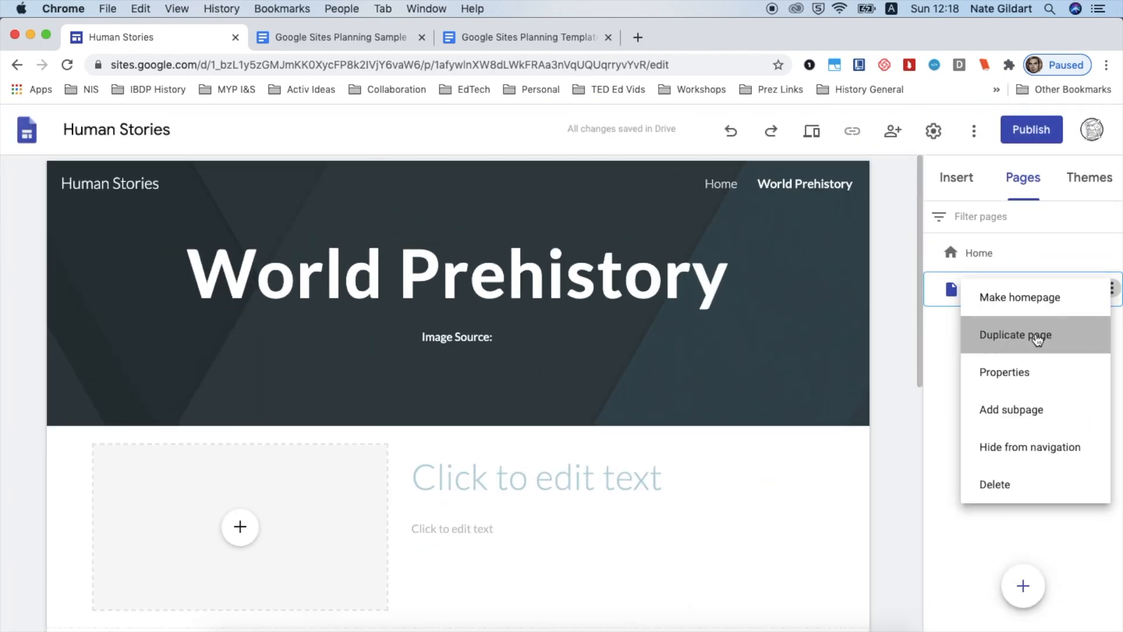
pyautogui.click(1037, 338)
pyautogui.tripleClick(853, 364)
pyautogui.write('Ancient World History')
pyautogui.click(895, 408)
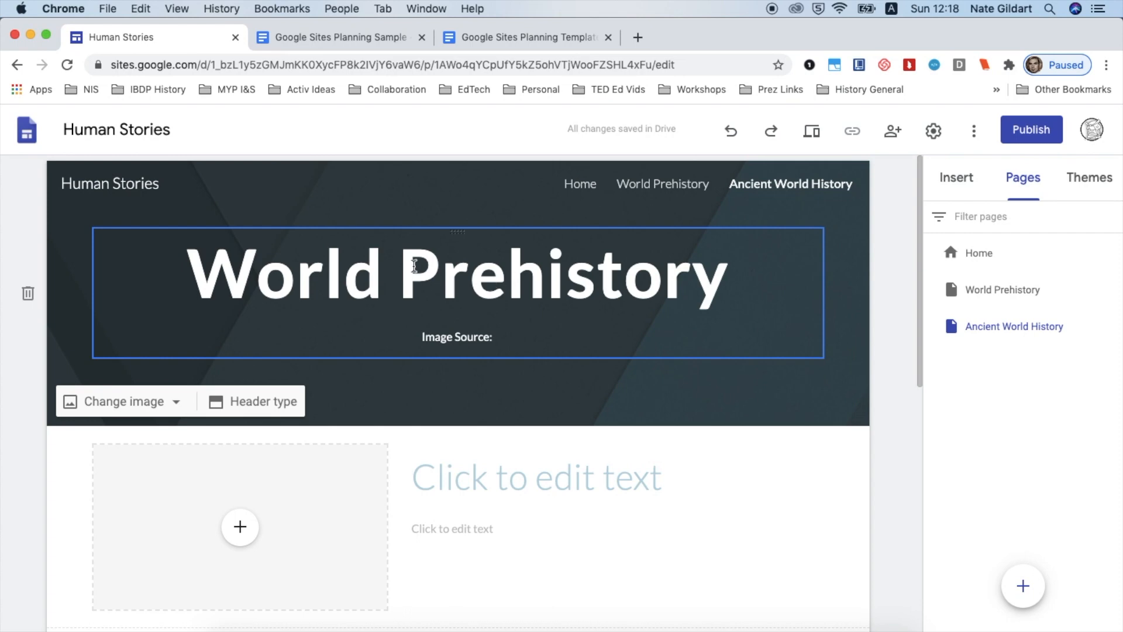
# Change the duplicated page's title to "Ancient World"
pyautogui.click(409, 264)
pyautogui.keyDown('shift'); pyautogui.click(743, 262); pyautogui.keyUp('shift')
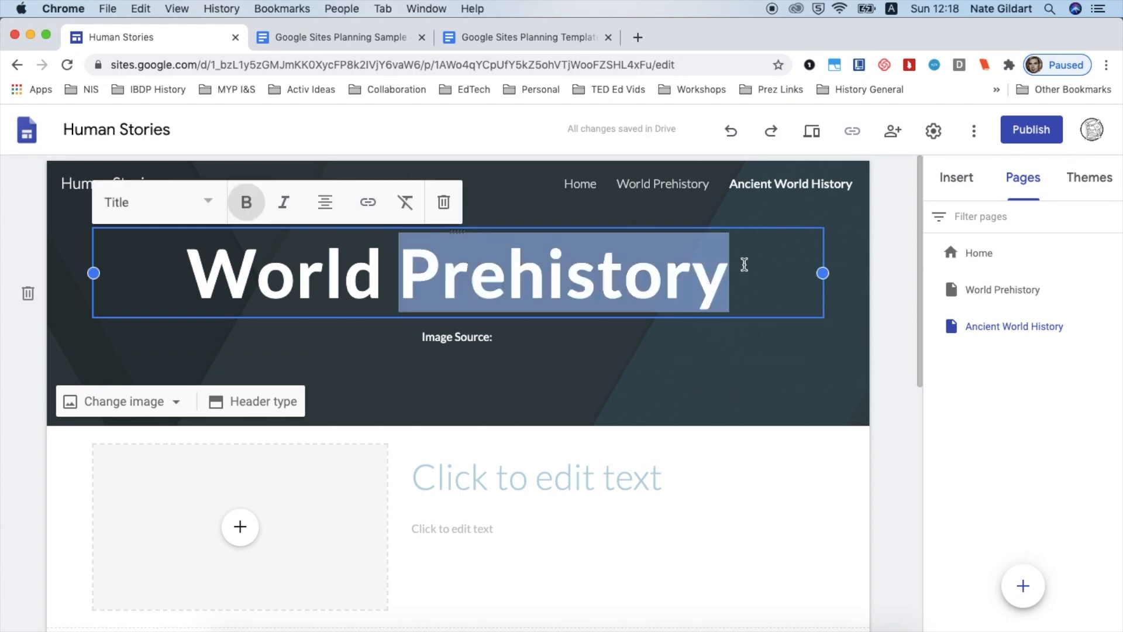
pyautogui.press('BackSpace')
pyautogui.press('BackSpace')
pyautogui.click(360, 273)
pyautogui.write('Ancient World')
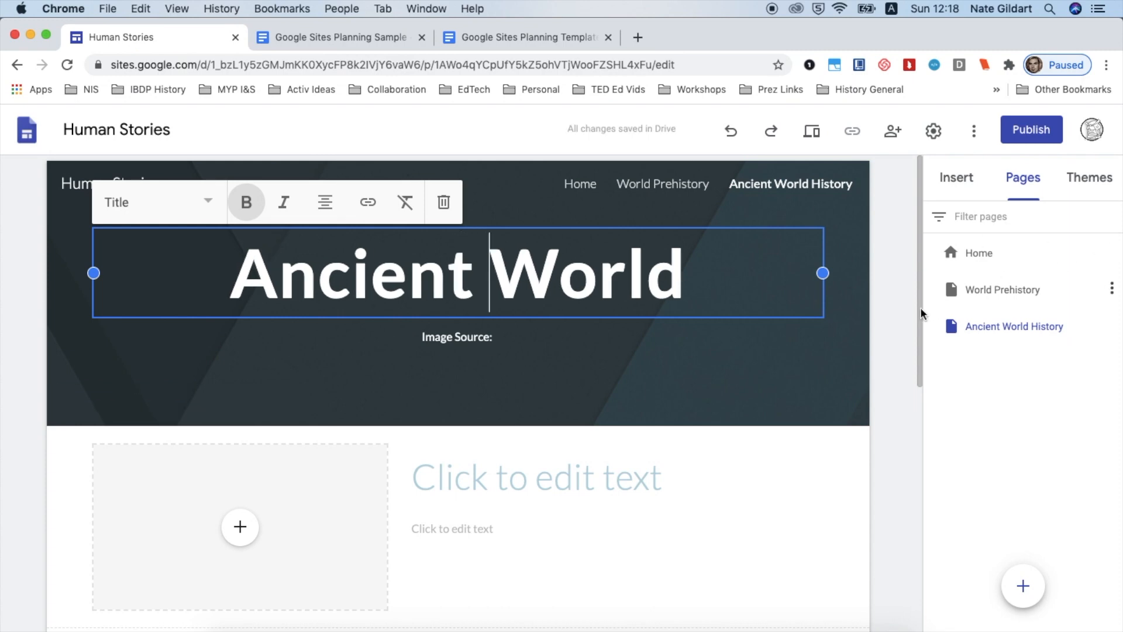
pyautogui.click(893, 321)
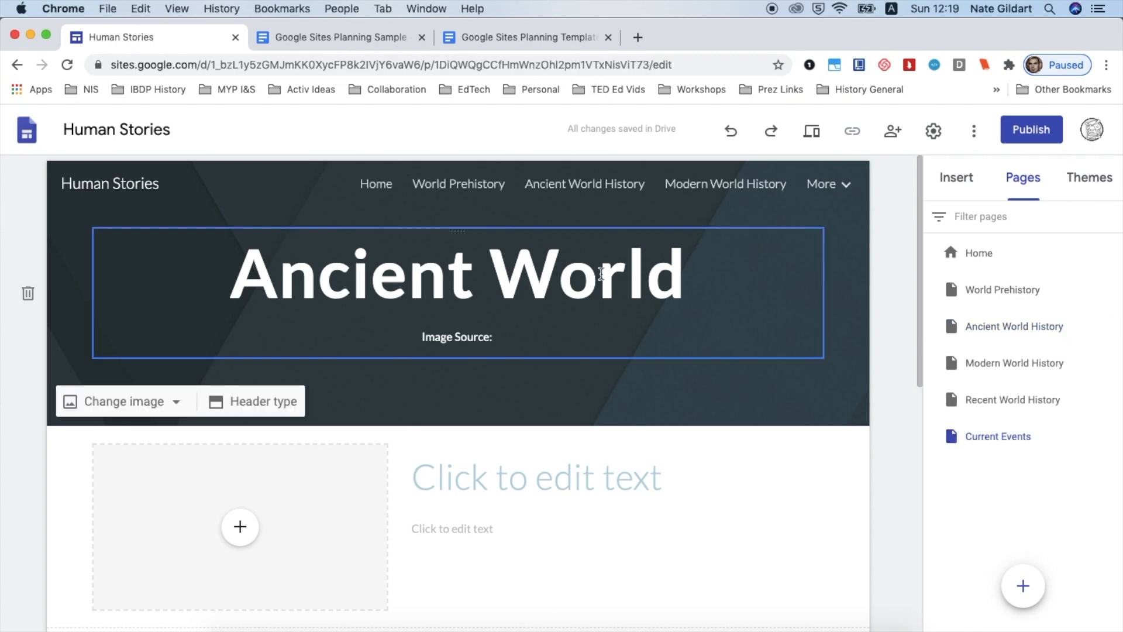
# Replace the Current Events page's title with "Current Events"
pyautogui.click(601, 272)
pyautogui.tripleClick(601, 272)
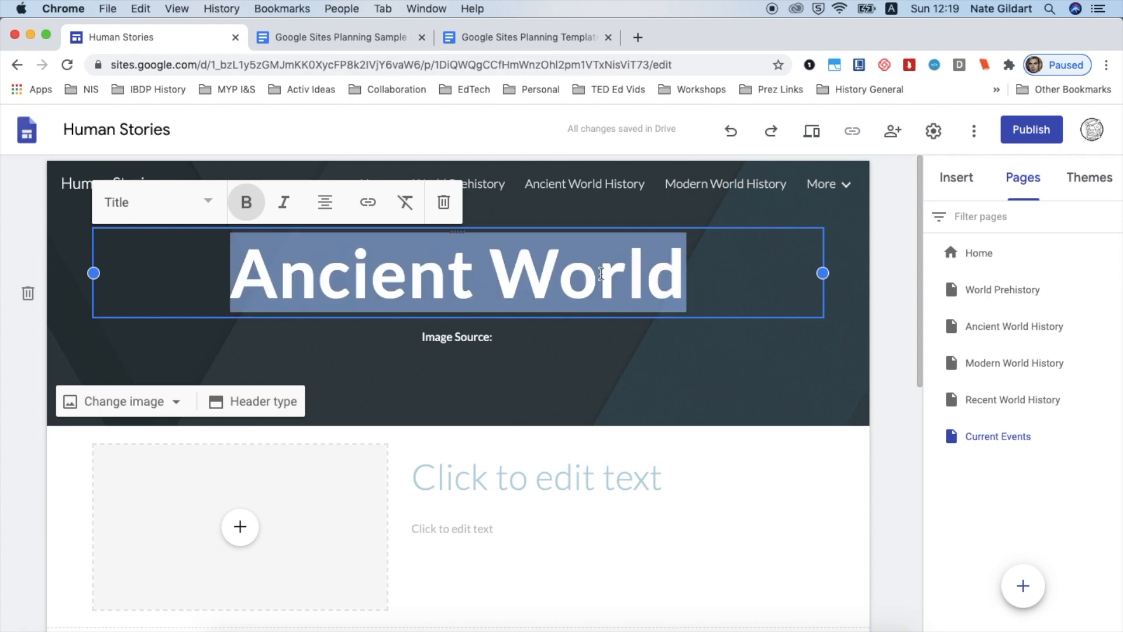
pyautogui.write('Current ')
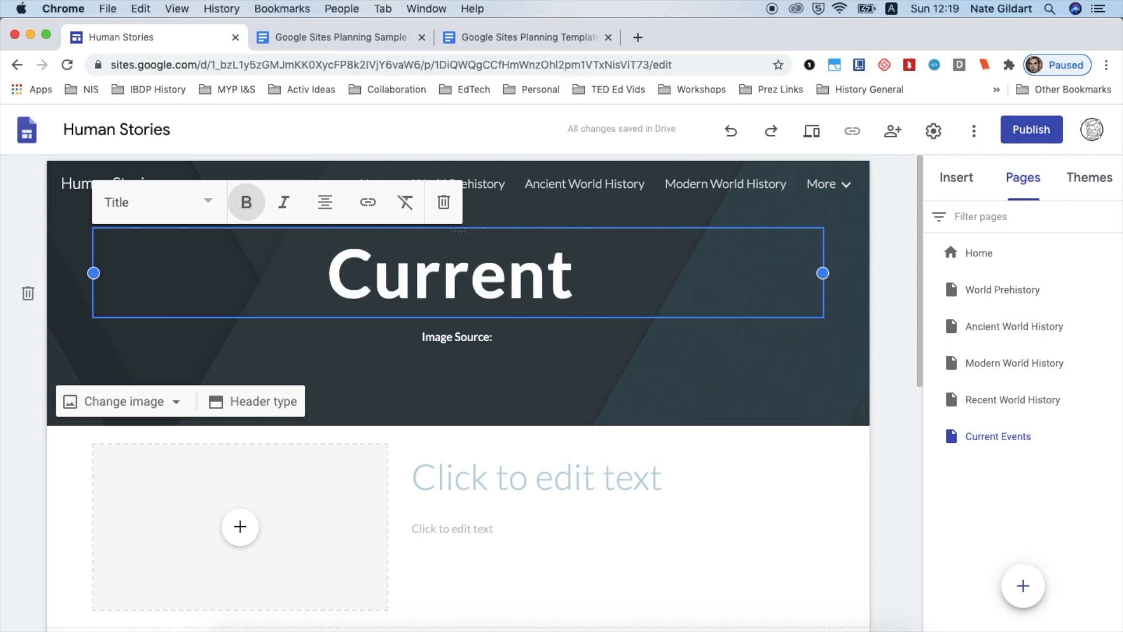
pyautogui.write('Eve')
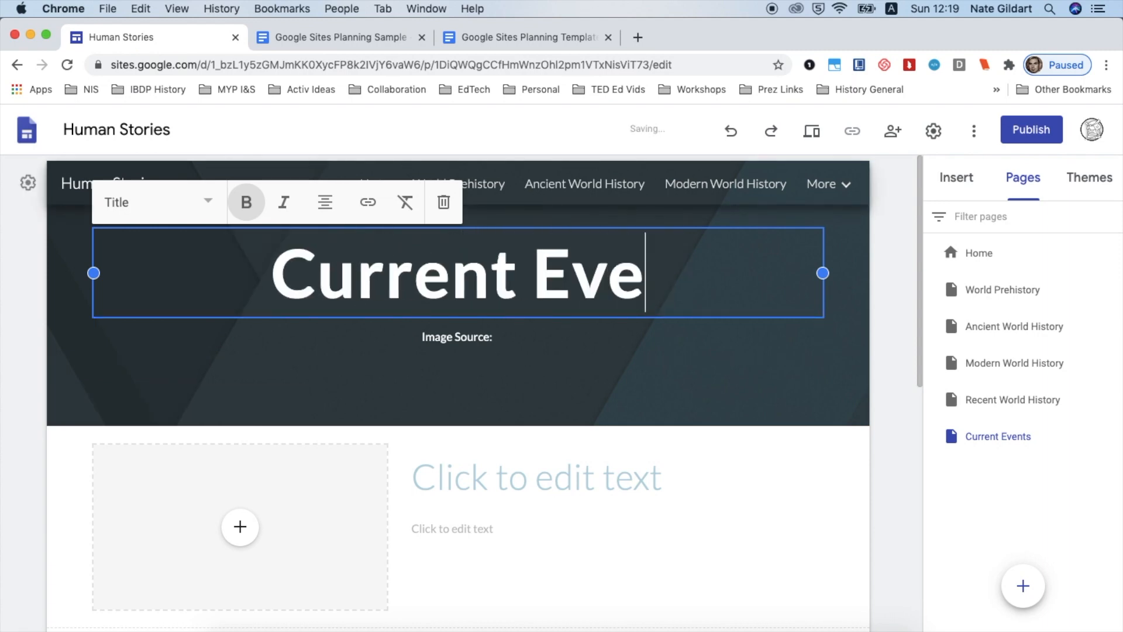
pyautogui.write('nts')
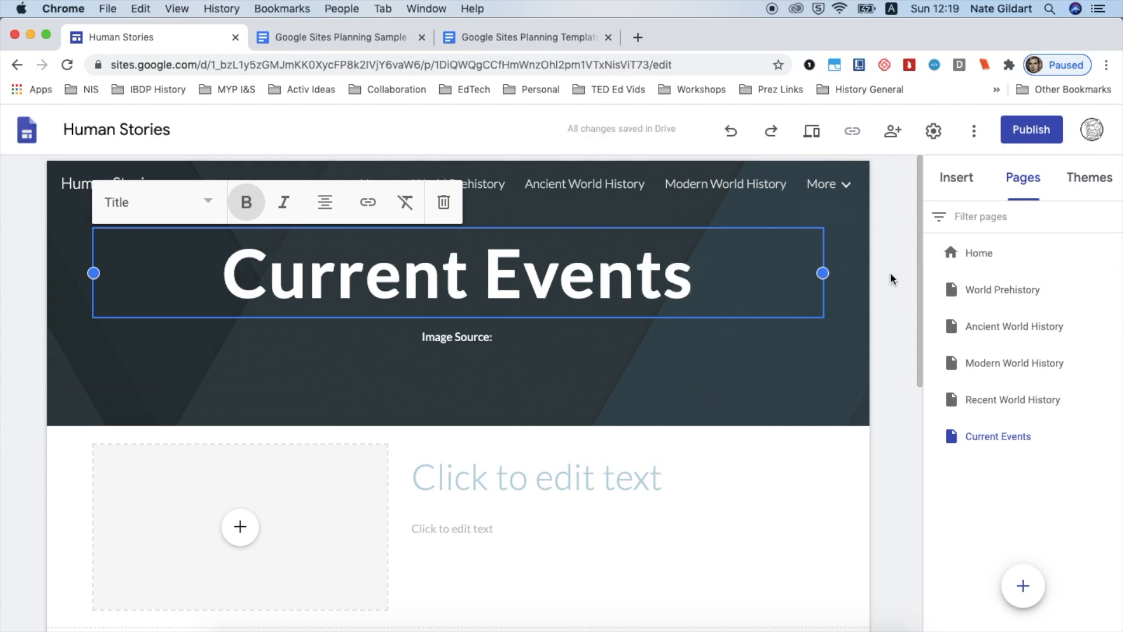
pyautogui.click(889, 271)
# Create a new page named Academic Skills
pyautogui.moveTo(1022, 591)
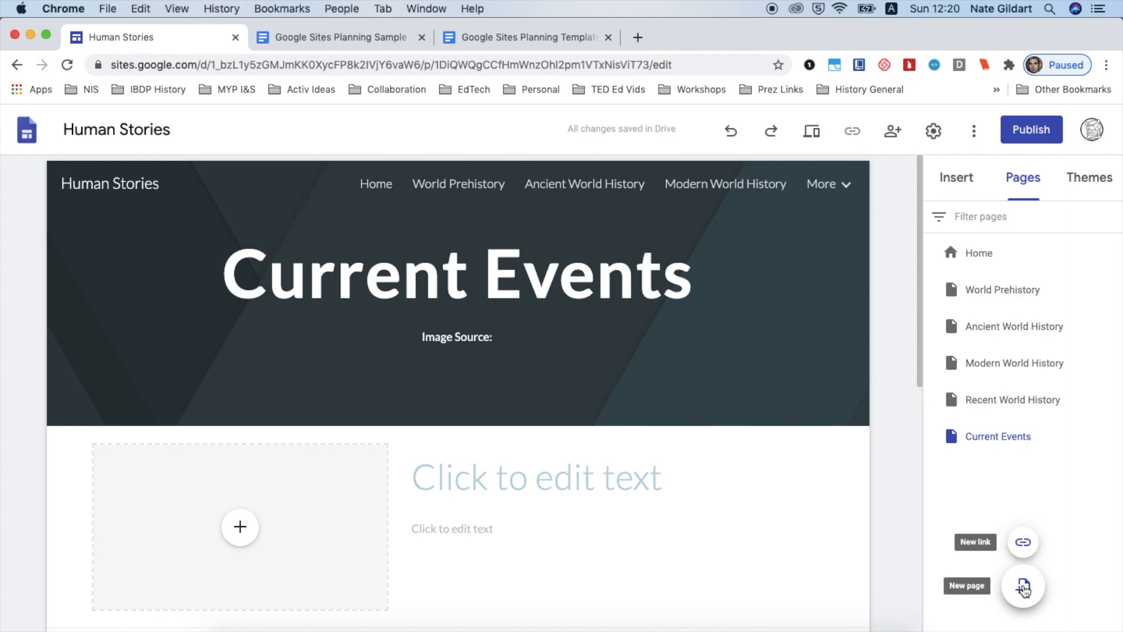
pyautogui.click(1023, 589)
pyautogui.write('Academic Skills')
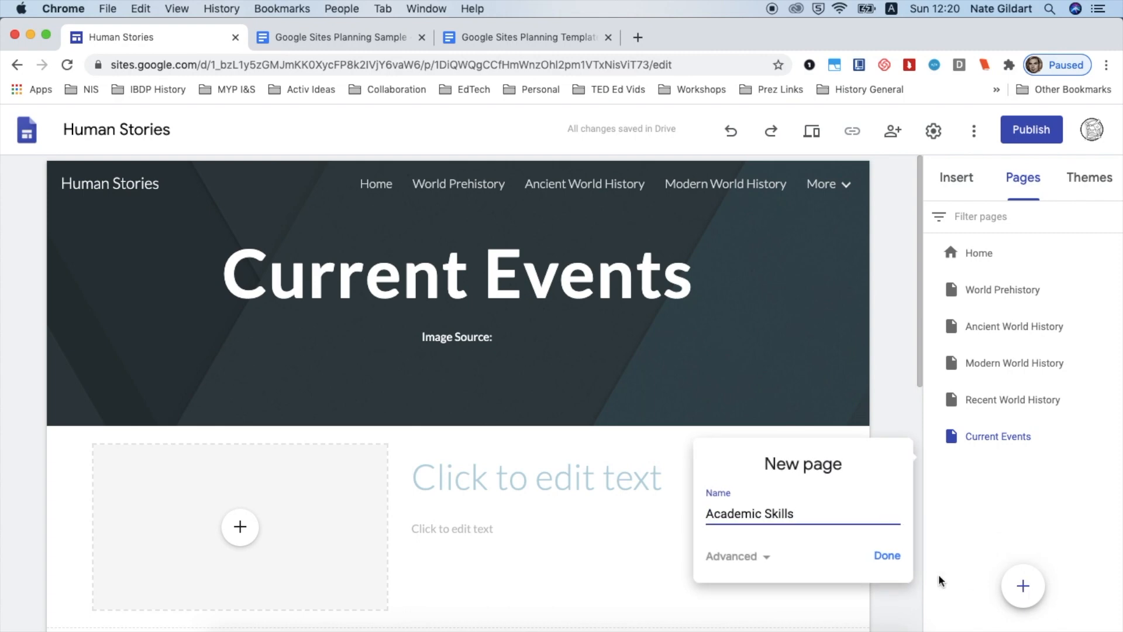
pyautogui.click(887, 555)
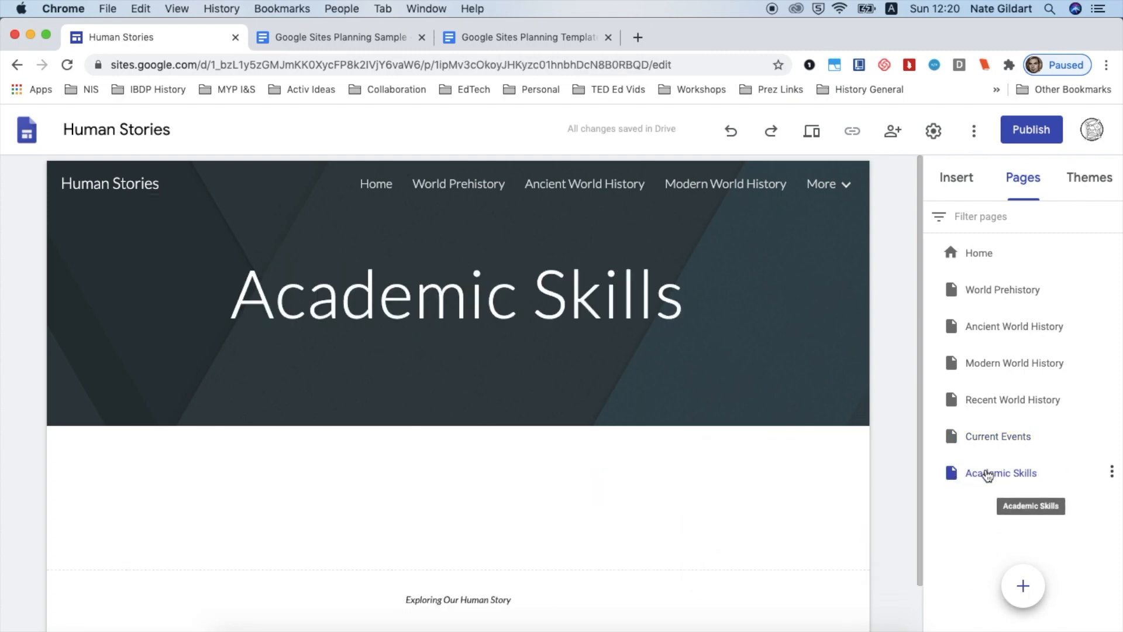
# Move the Academic Skills page up to sit directly below Home in the page list
pyautogui.moveTo(985, 474); pyautogui.dragTo(985, 285)
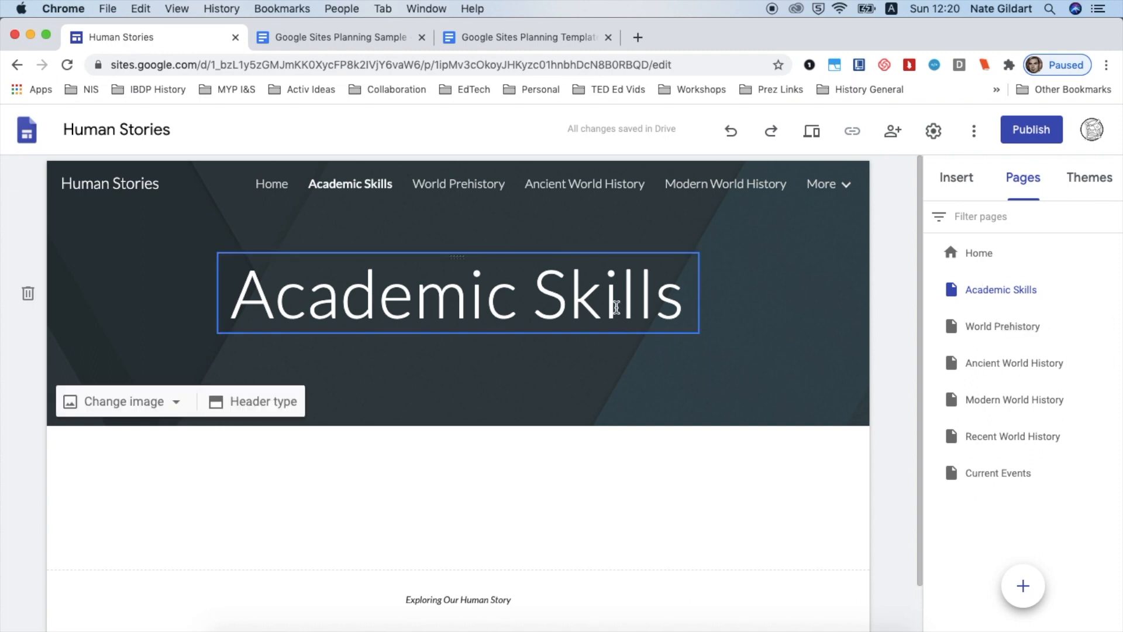
# Make the Academic Skills title bold and widen its text box so the title fits on one line
pyautogui.tripleClick(616, 306)
pyautogui.press('super+b')
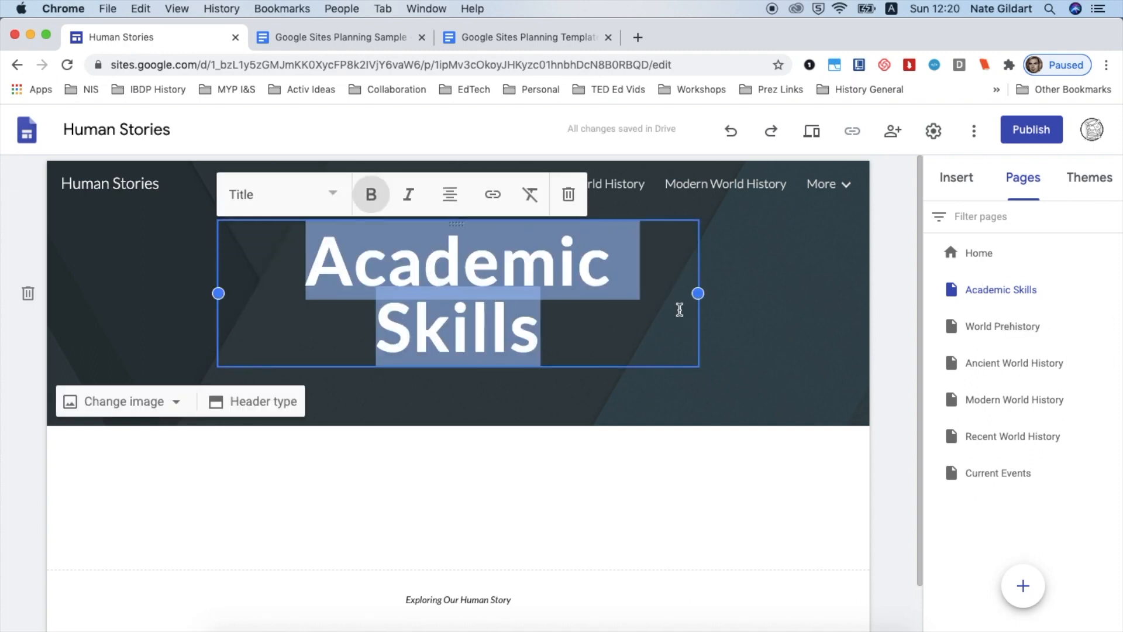
pyautogui.moveTo(696, 293); pyautogui.dragTo(822, 292)
pyautogui.moveTo(219, 292); pyautogui.dragTo(93, 293)
pyautogui.click(880, 315)
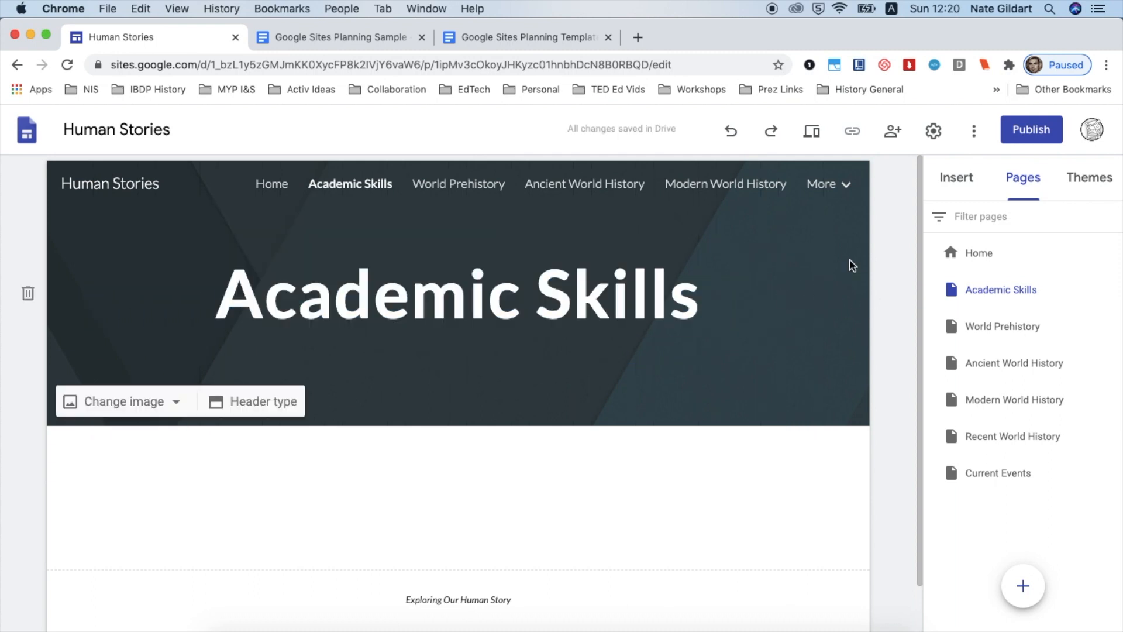
# Browse through the Home, Academic Skills and unit pages to review their layouts
pyautogui.click(953, 256)
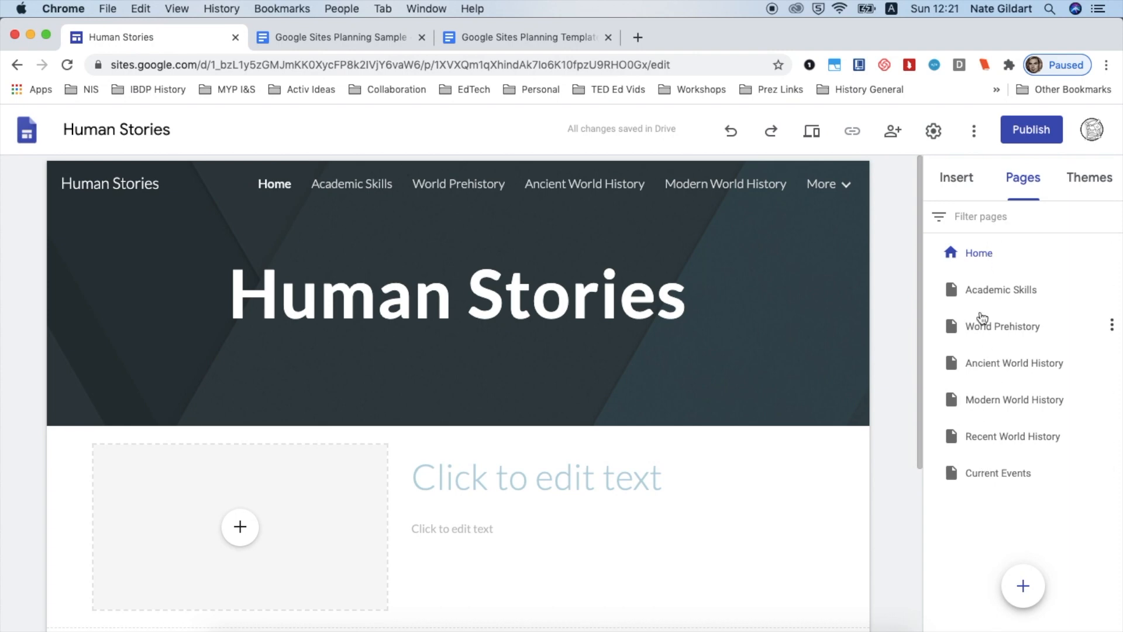
pyautogui.scroll(-5, 822, 459)
pyautogui.scroll(5, 821, 459)
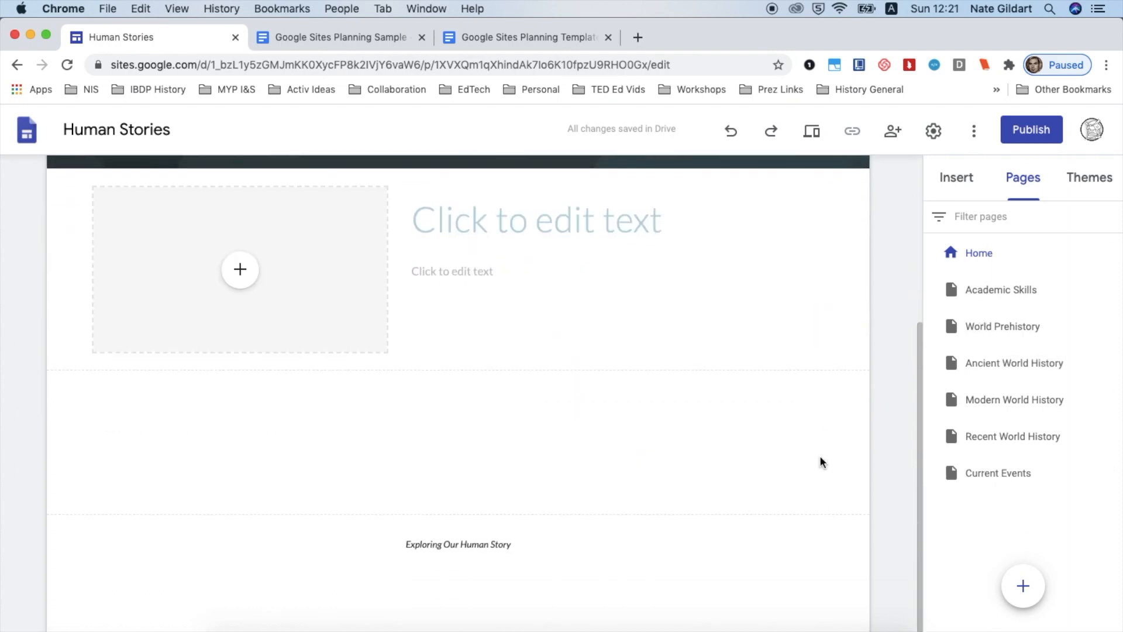
pyautogui.click(987, 293)
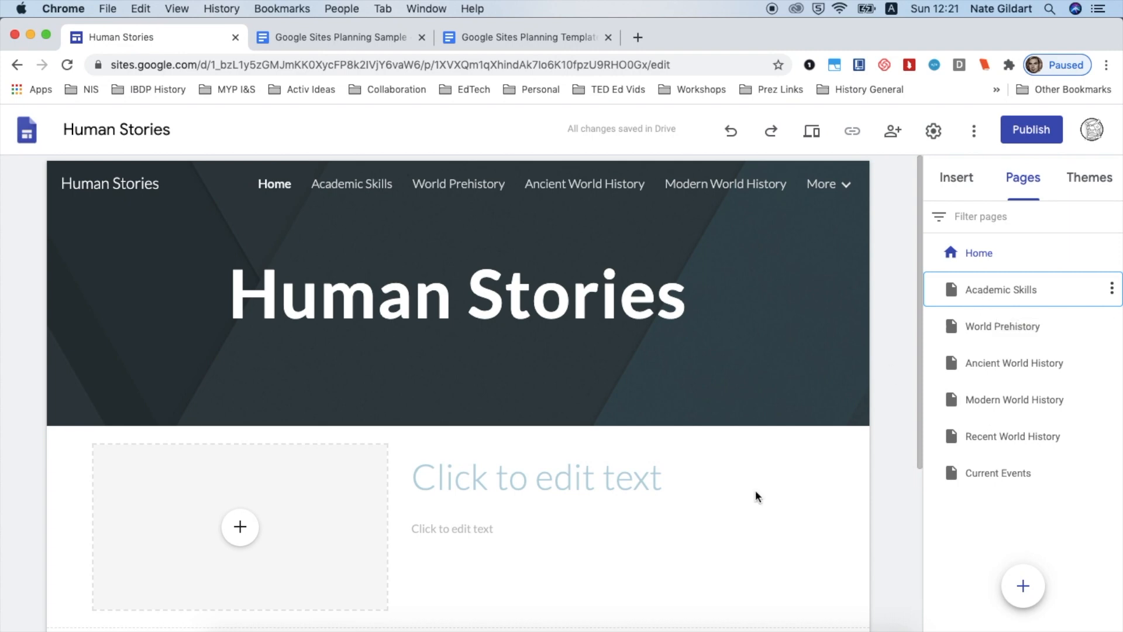
pyautogui.scroll(-10, 755, 493)
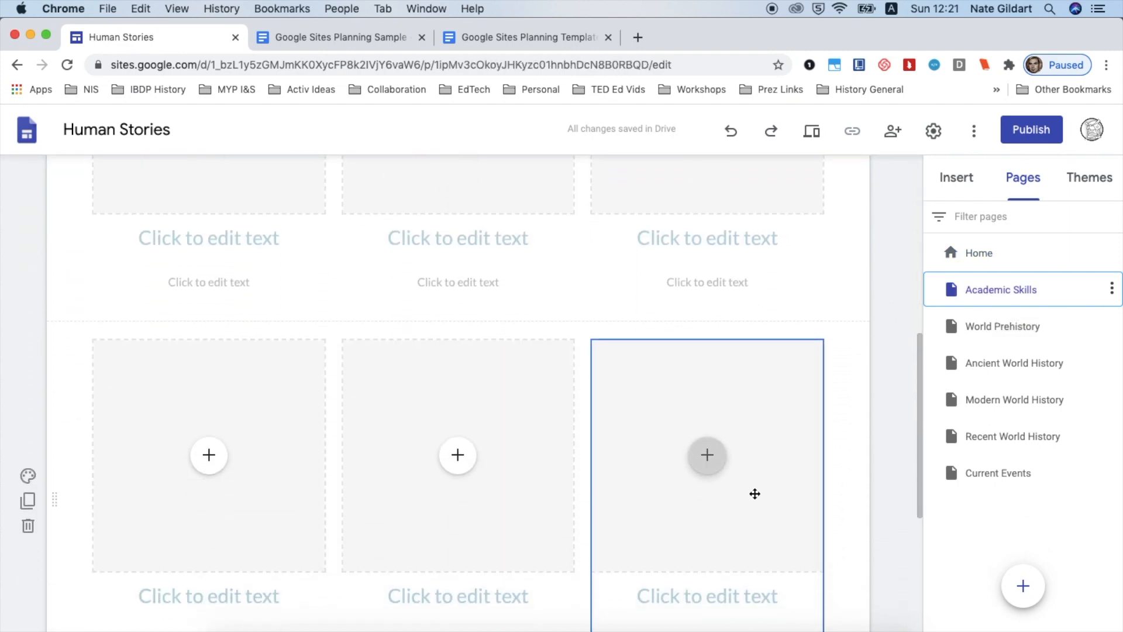
pyautogui.scroll(10, 755, 493)
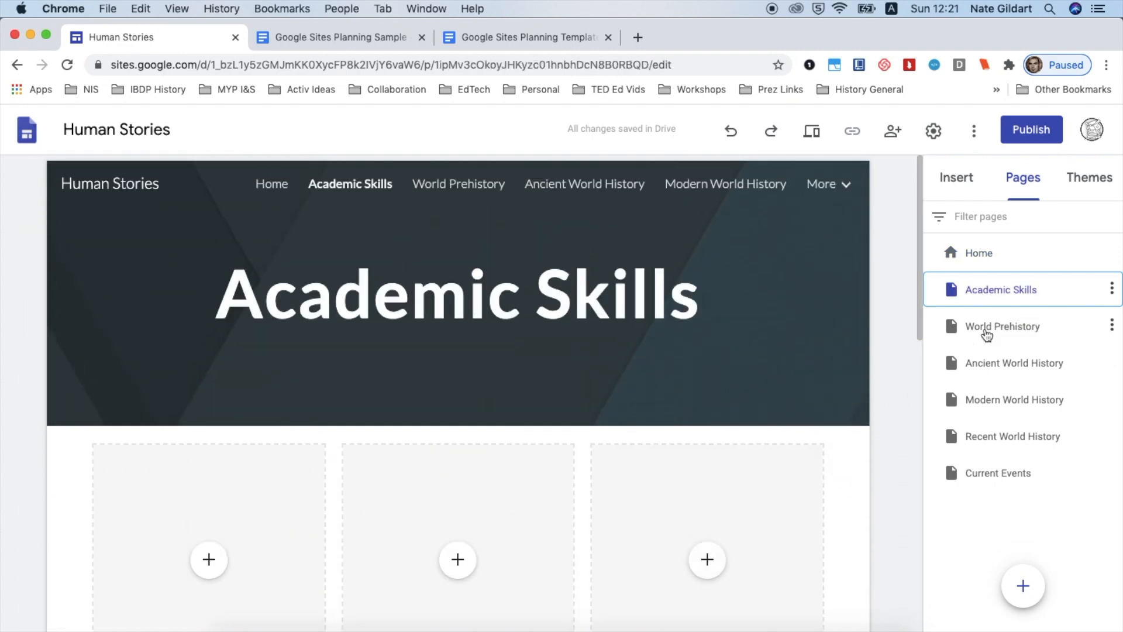
pyautogui.click(987, 333)
pyautogui.scroll(-8, 834, 468)
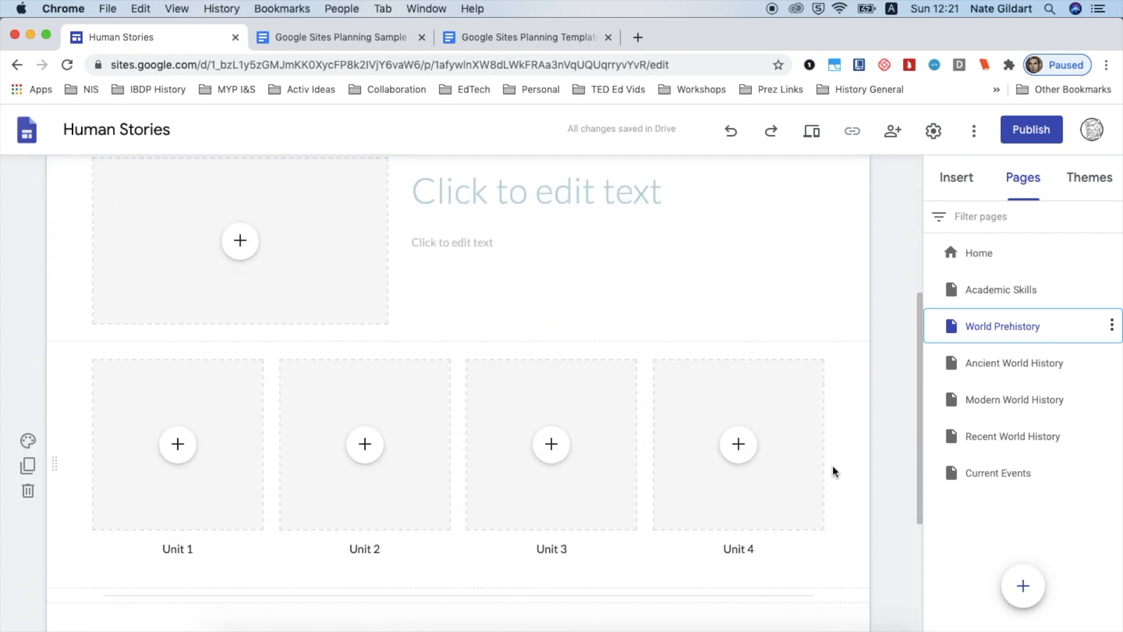
pyautogui.click(1005, 361)
pyautogui.scroll(-5, 743, 456)
pyautogui.scroll(-3, 742, 456)
pyautogui.click(938, 397)
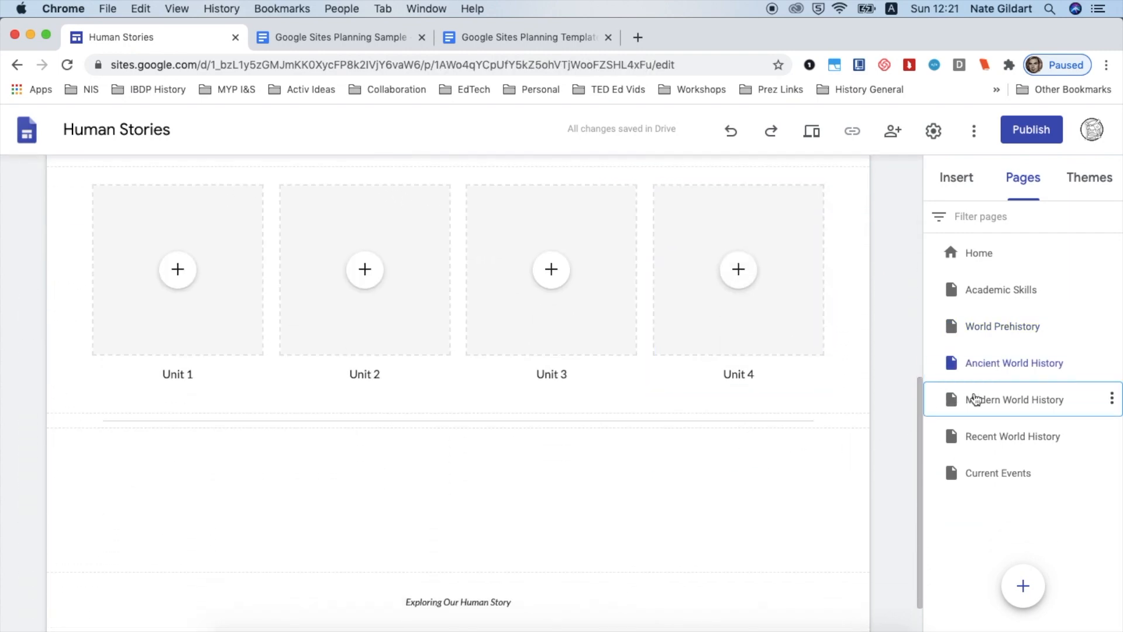
pyautogui.scroll(-6, 703, 478)
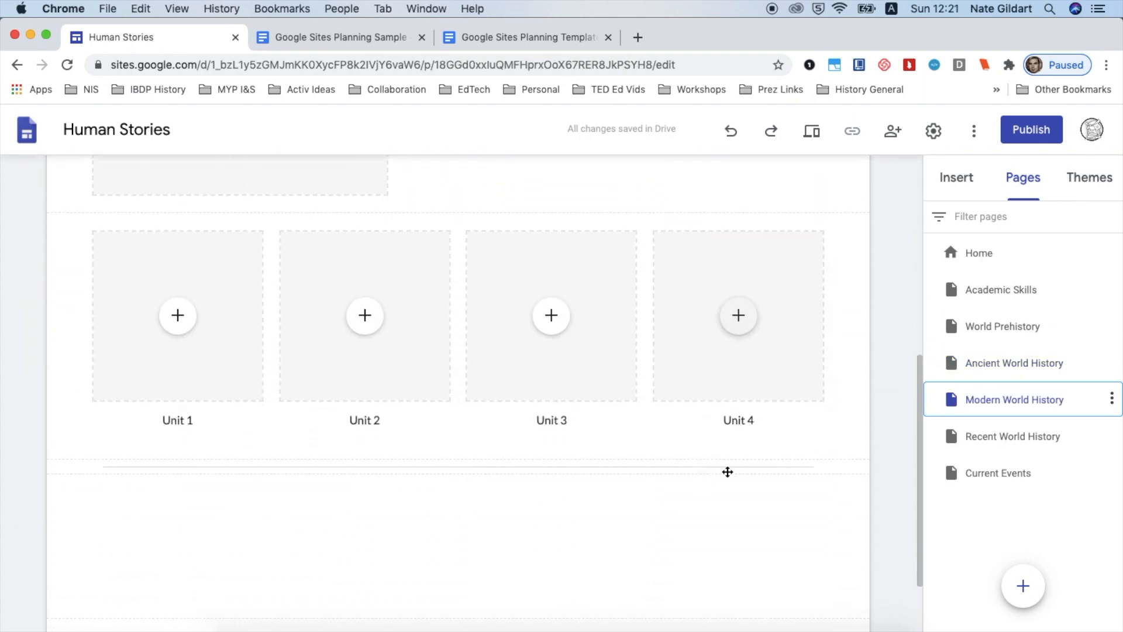
pyautogui.click(967, 434)
pyautogui.scroll(-6, 711, 493)
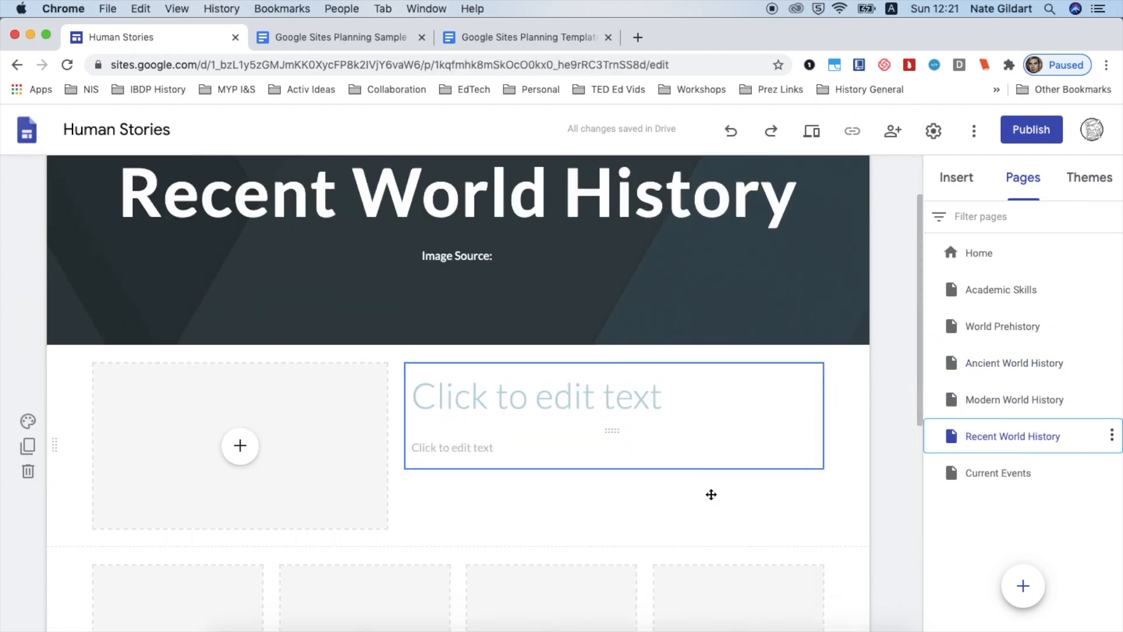
pyautogui.scroll(-2, 710, 493)
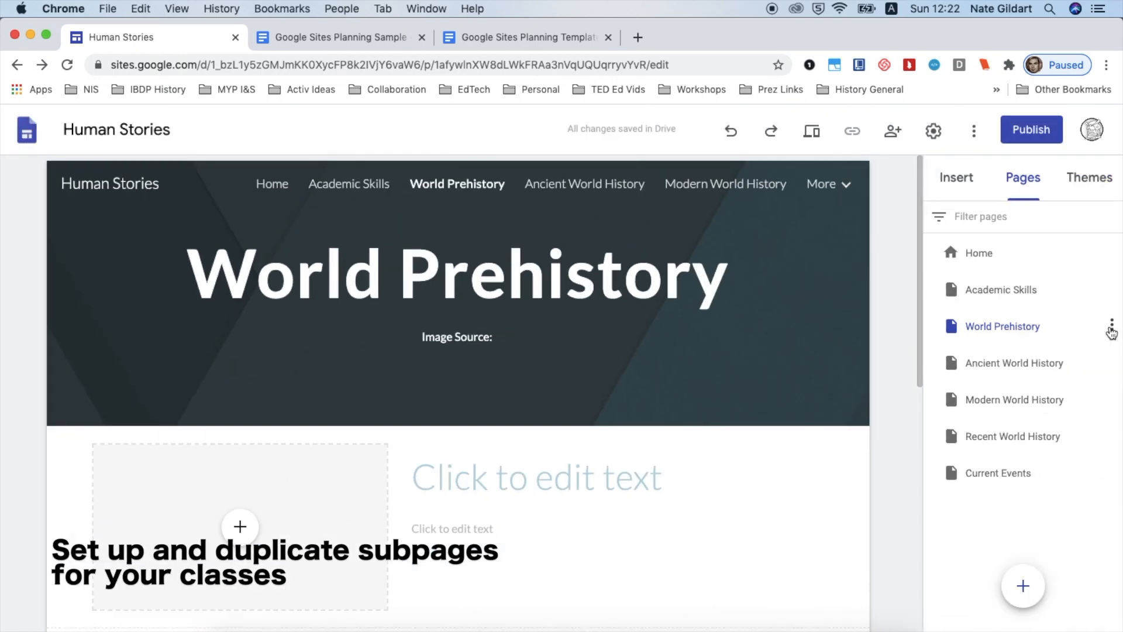
# Add a subpage named Unit 1 under the World Prehistory page
pyautogui.click(1111, 330)
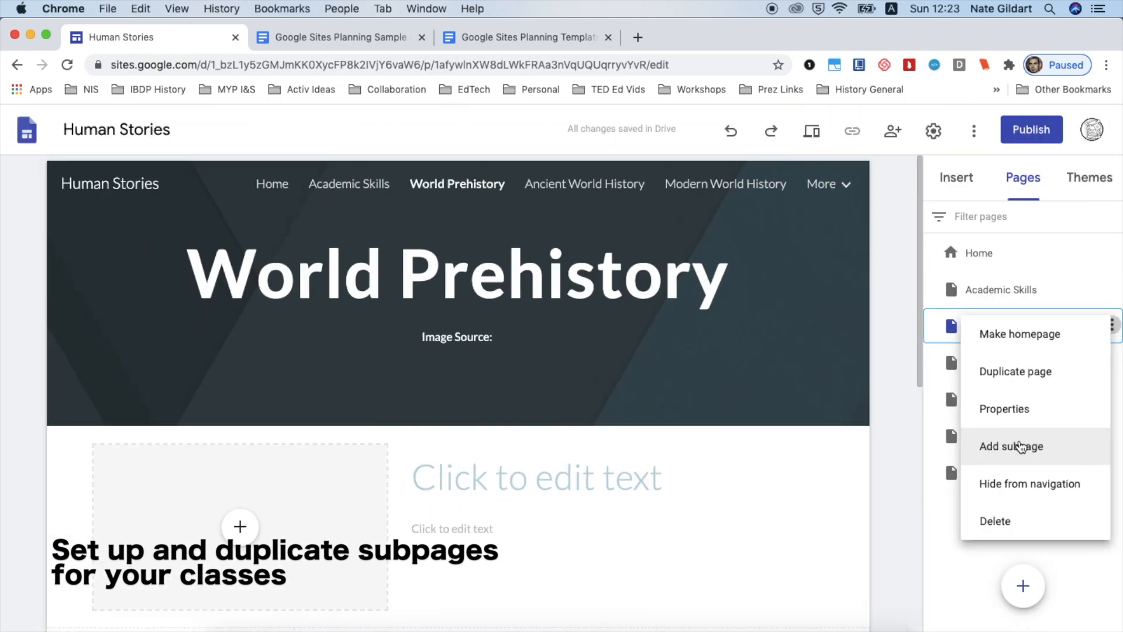
pyautogui.click(1019, 446)
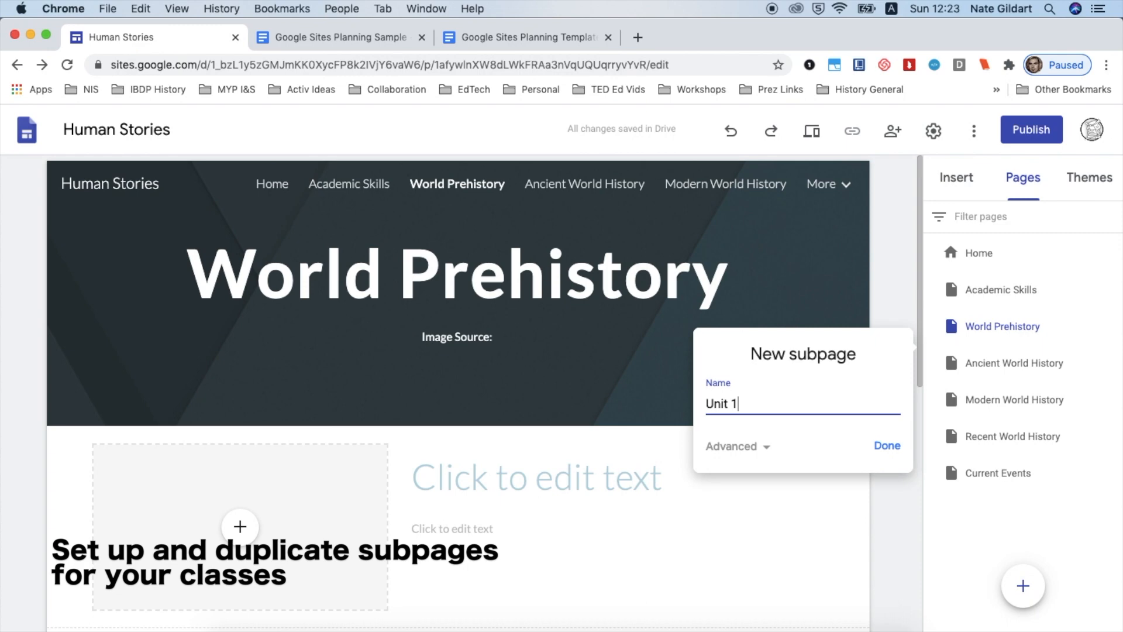
pyautogui.click(887, 446)
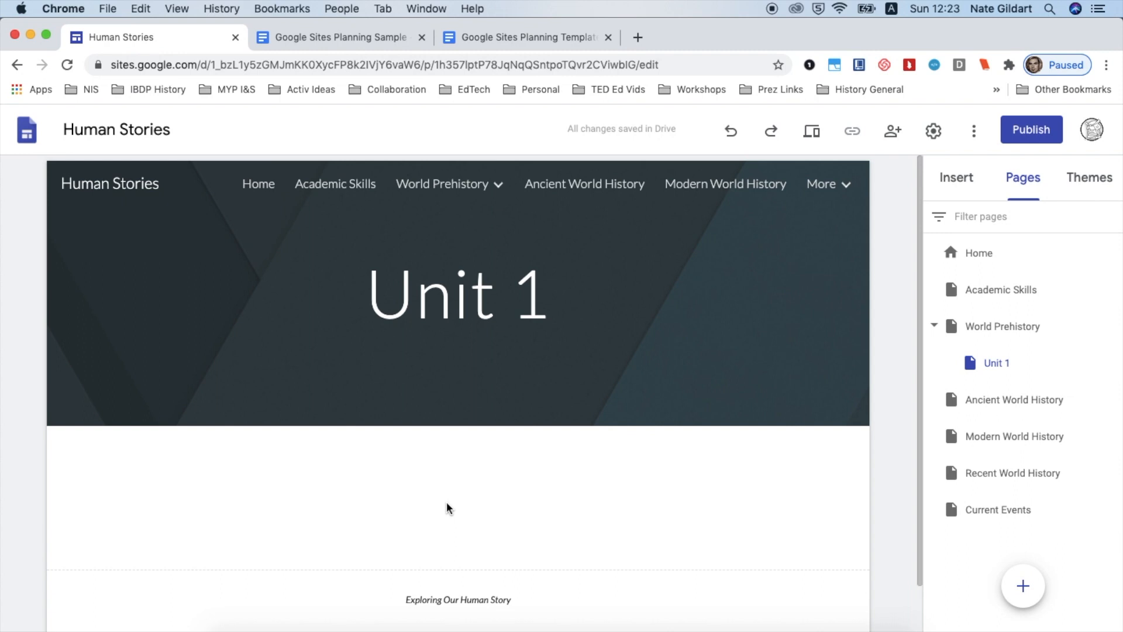
# Insert an image-and-text layout and a divider onto the Unit 1 subpage
pyautogui.click(950, 179)
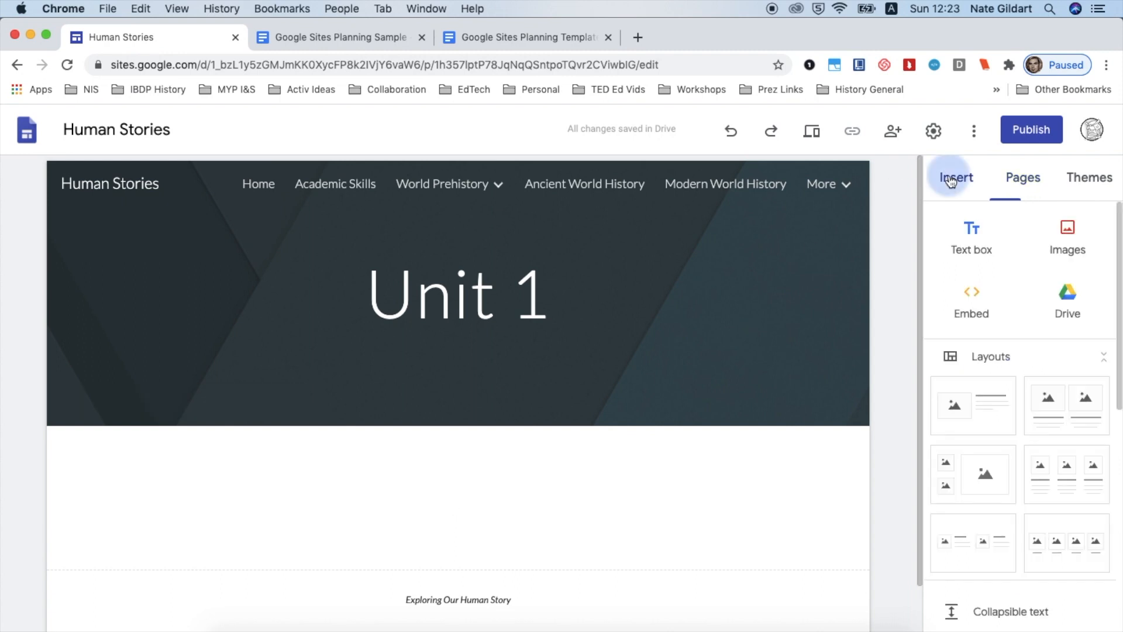
pyautogui.click(970, 402)
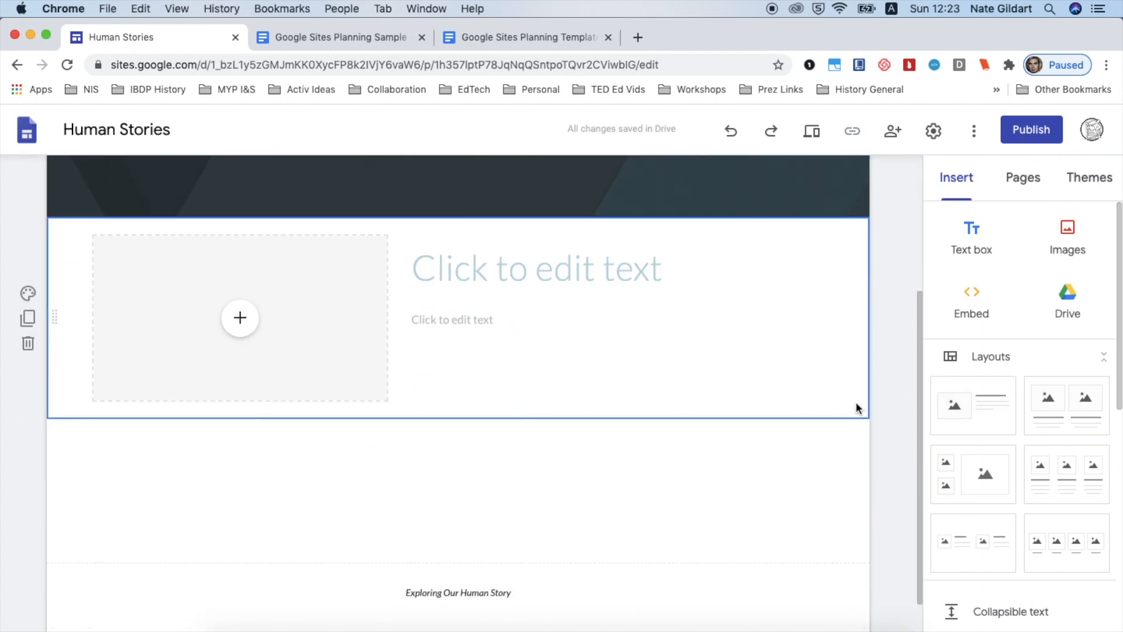
pyautogui.scroll(-5, 1030, 501)
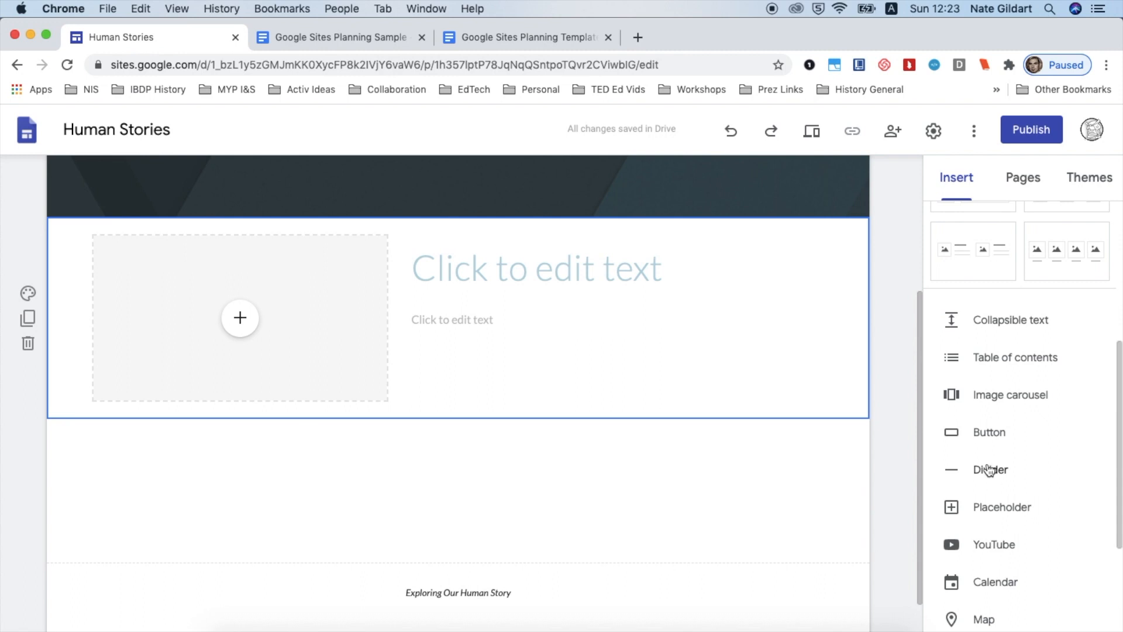
pyautogui.click(988, 470)
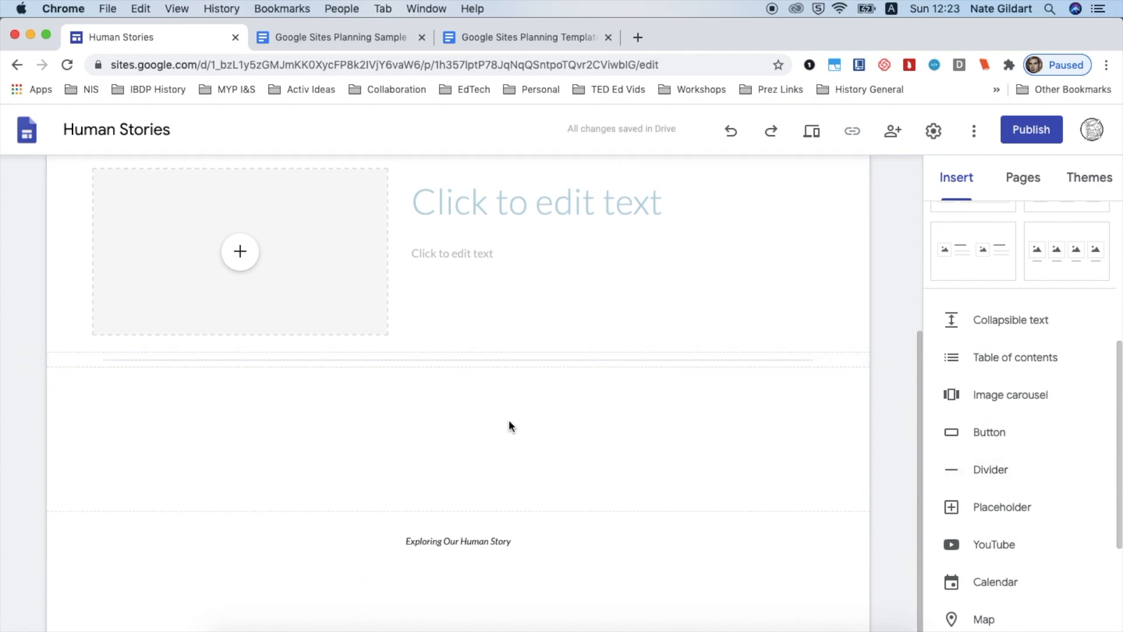
pyautogui.scroll(5, 508, 420)
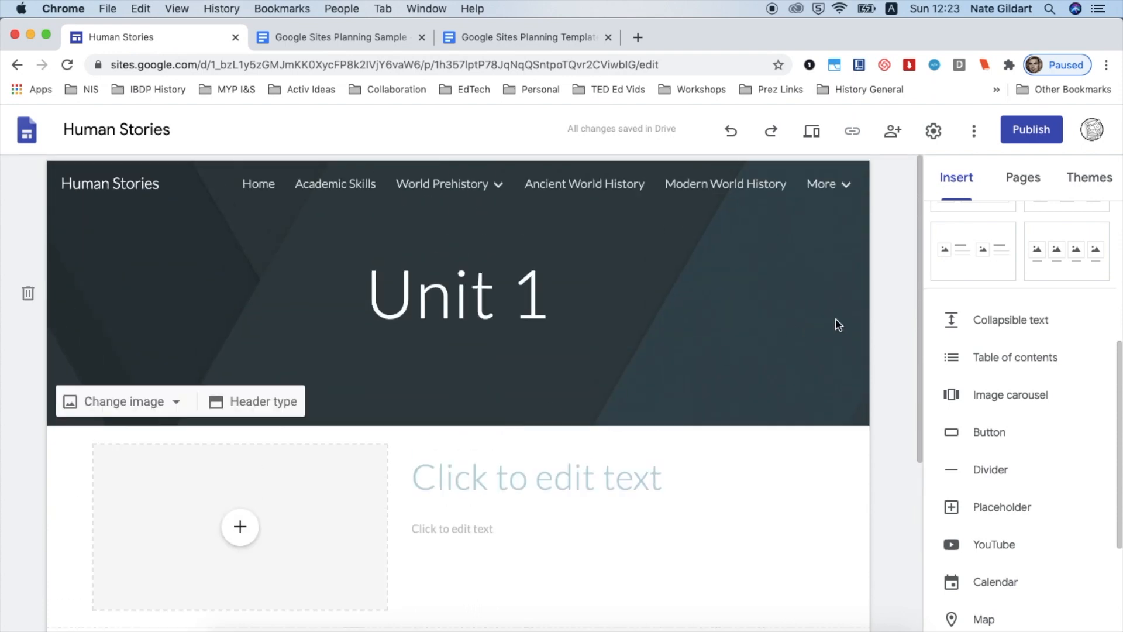
# Hide the Unit 1 subpage from the site navigation
pyautogui.click(1023, 177)
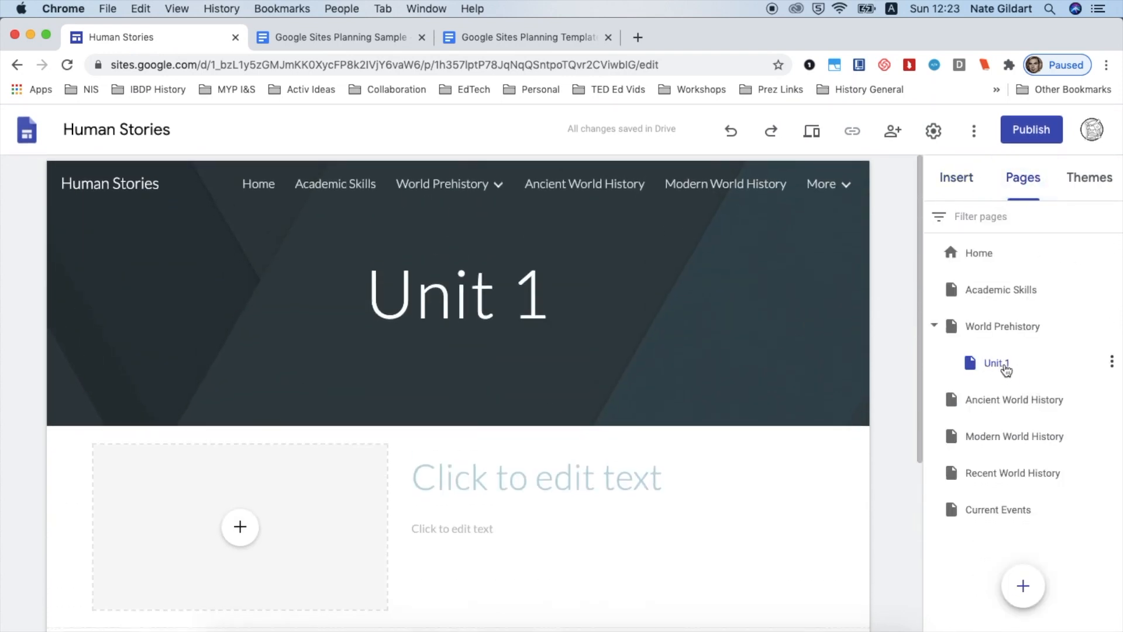
pyautogui.moveTo(509, 194)
pyautogui.click(1112, 363)
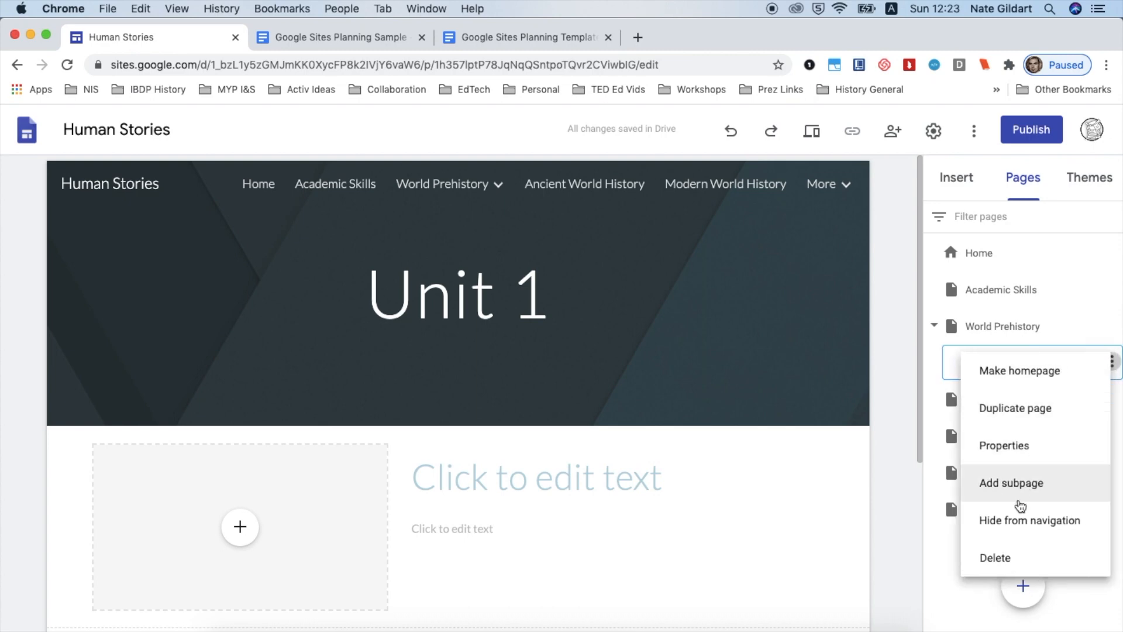
pyautogui.click(1011, 529)
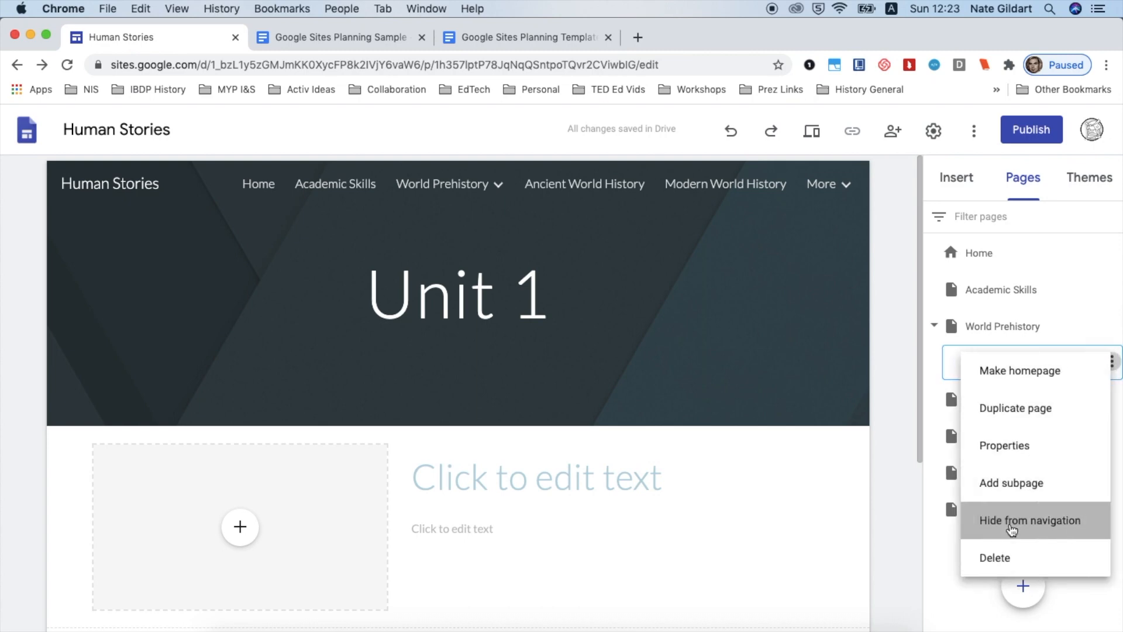
# On the World Prehistory page, link the Unit 1 caption to the Unit 1 subpage
pyautogui.click(471, 187)
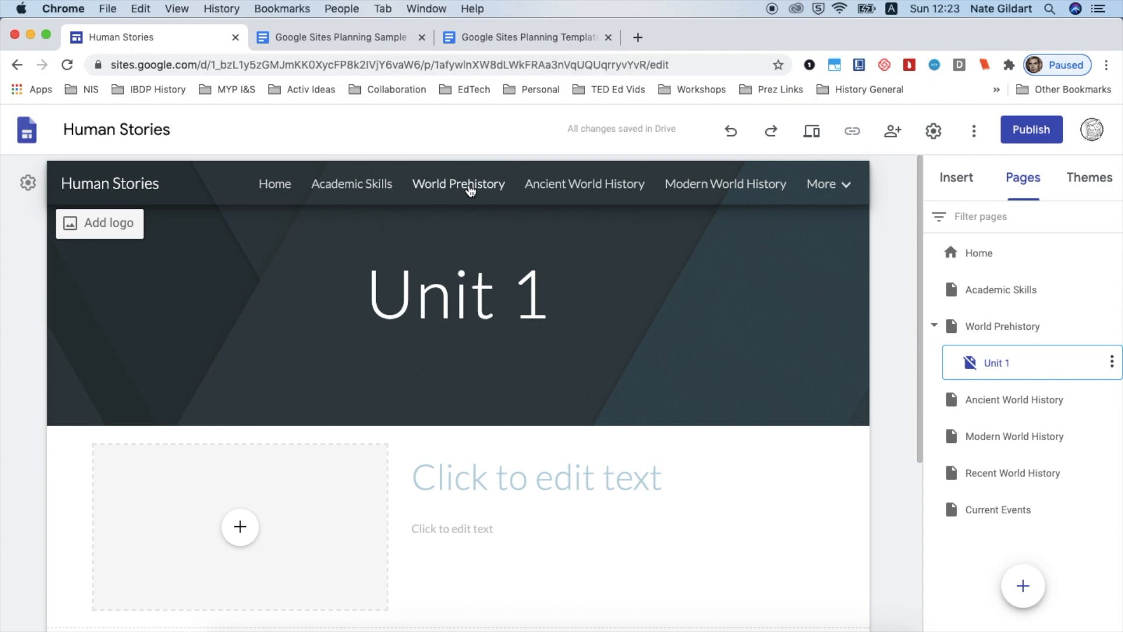
pyautogui.scroll(-10, 563, 409)
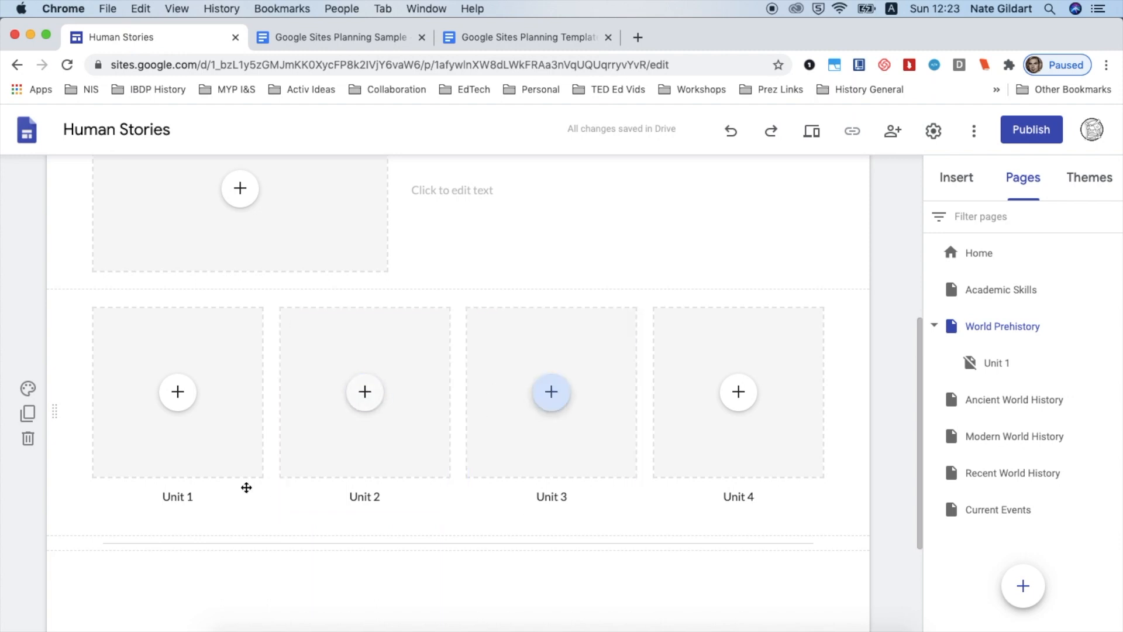
pyautogui.click(206, 495)
pyautogui.moveTo(207, 495); pyautogui.dragTo(147, 497)
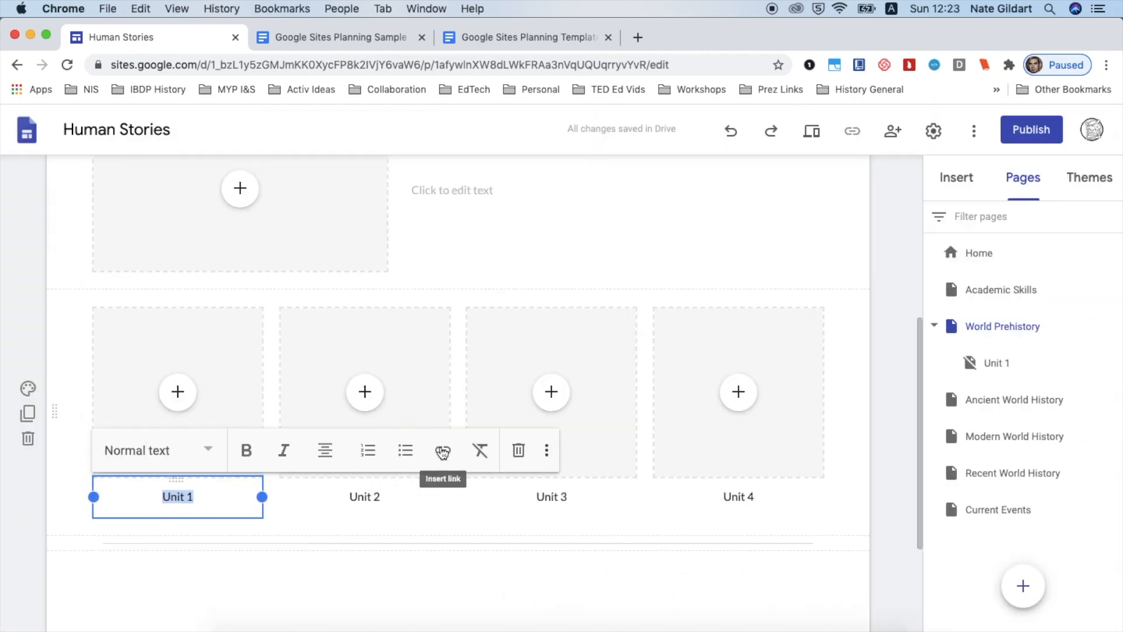
pyautogui.click(442, 451)
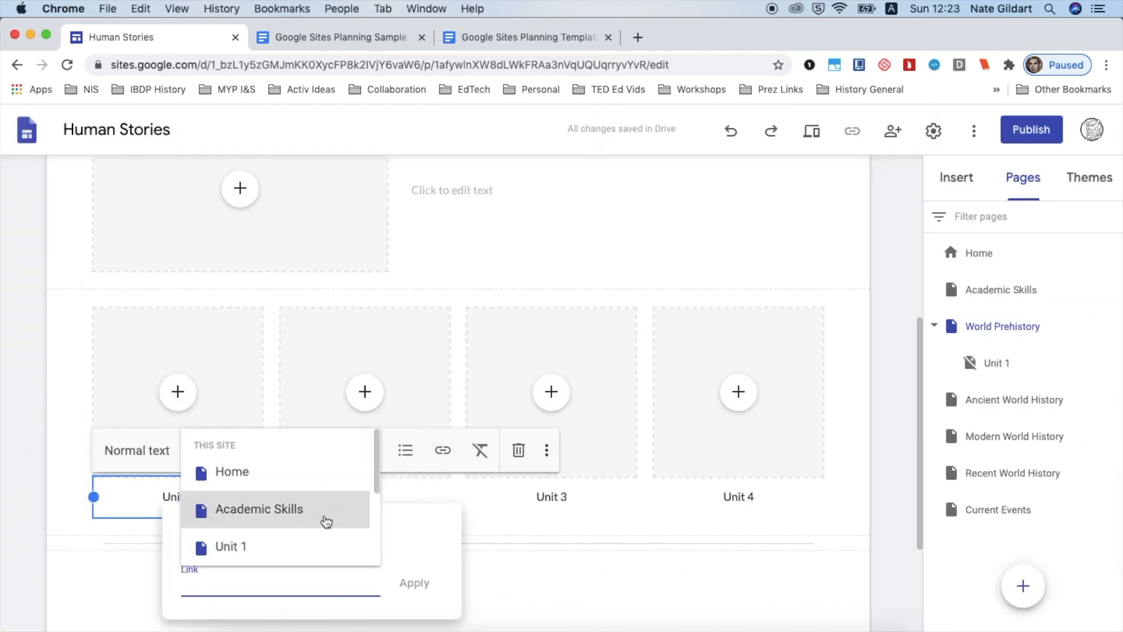
pyautogui.click(234, 544)
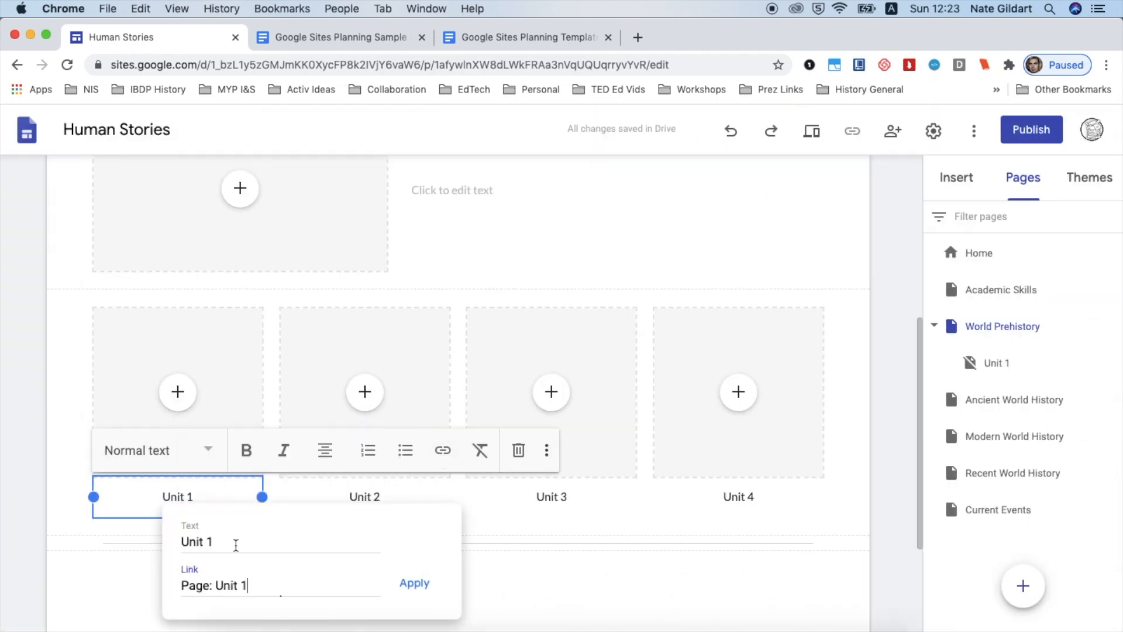
pyautogui.click(415, 582)
pyautogui.click(531, 566)
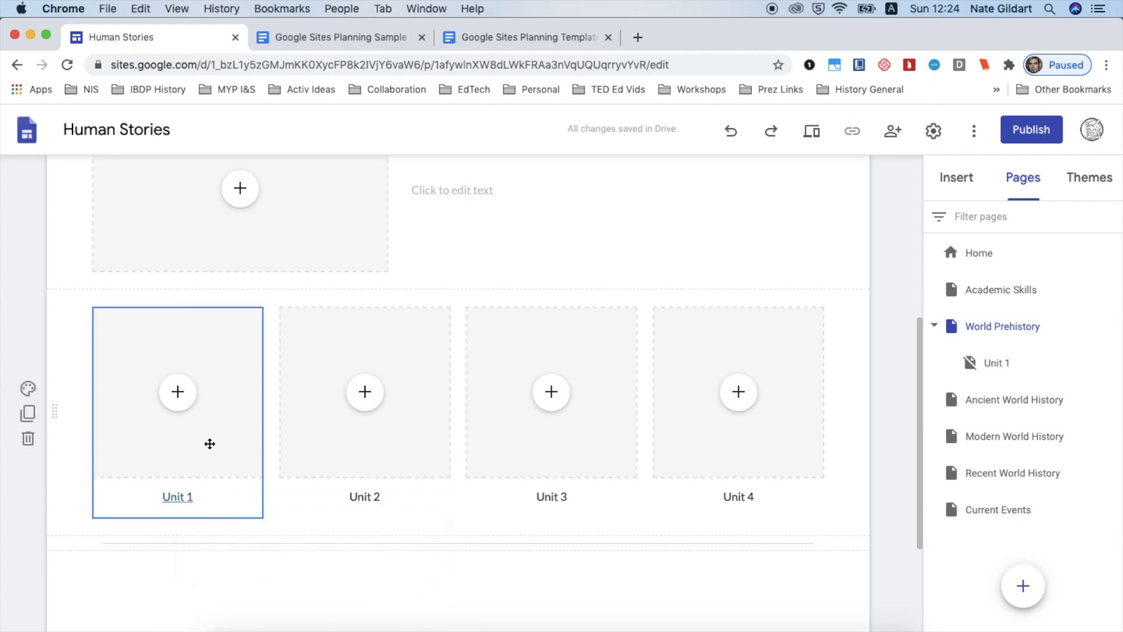
# Show the Unit 1 subpage in the site navigation again
pyautogui.scroll(5, 460, 296)
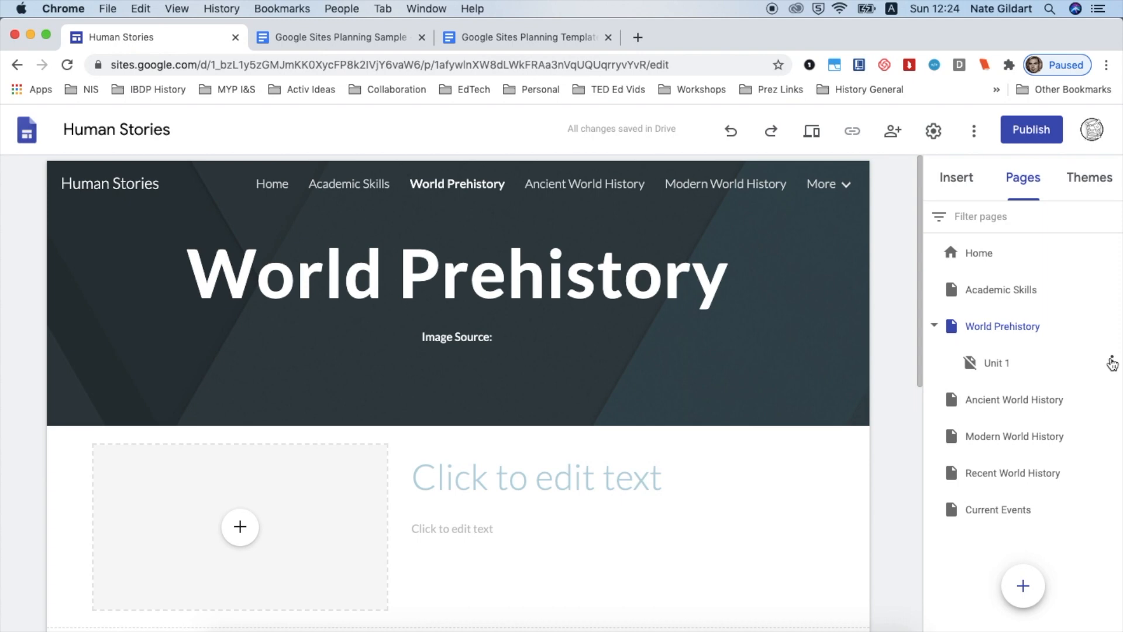
pyautogui.click(1111, 361)
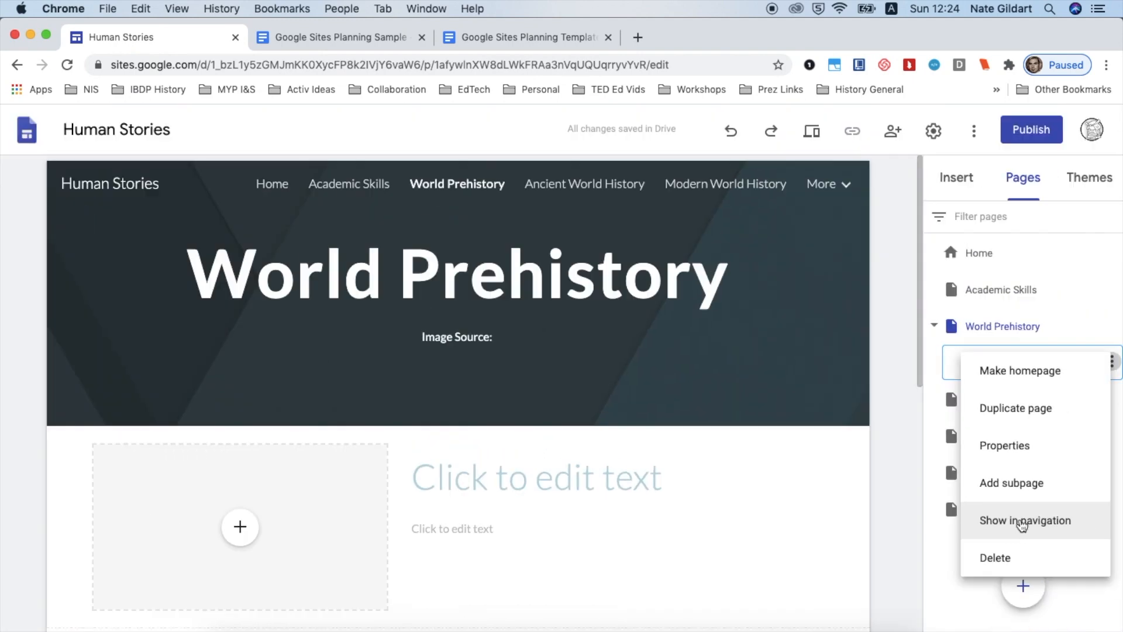
pyautogui.click(1021, 525)
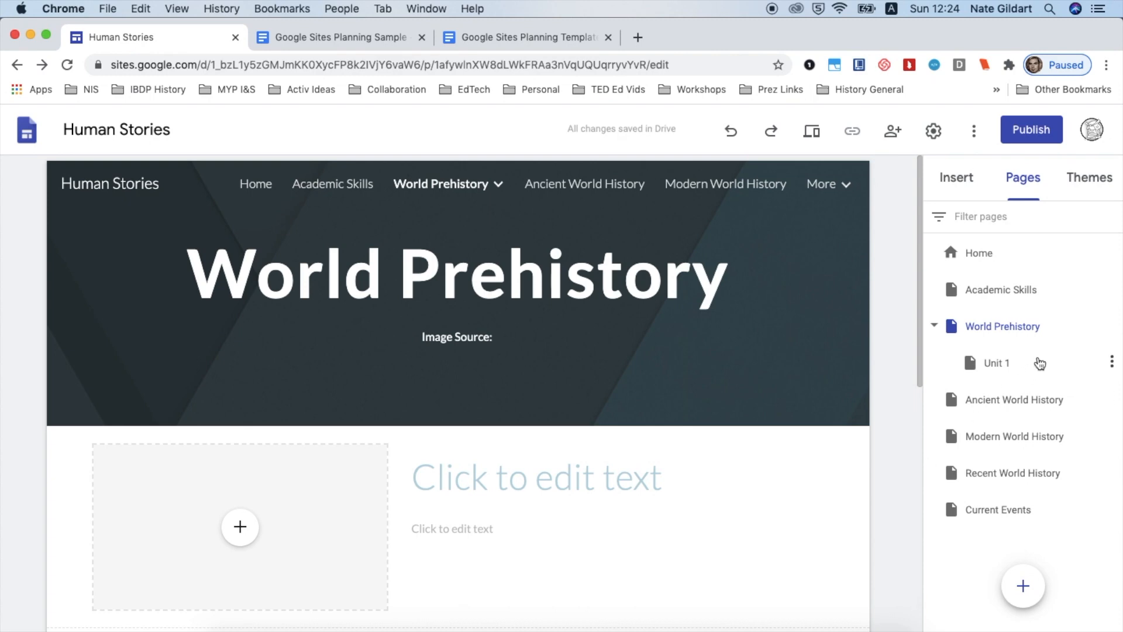
# Duplicate the World Prehistory Unit 1 subpage, naming the copy Unit 2
pyautogui.scroll(-5, 799, 449)
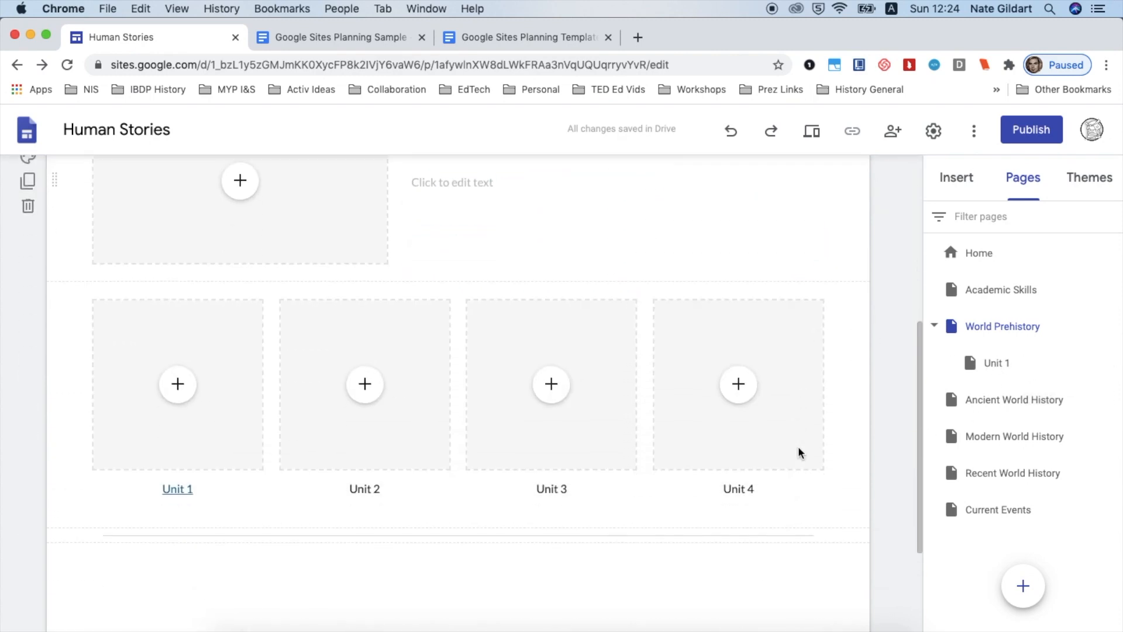
pyautogui.scroll(5, 797, 451)
pyautogui.click(1014, 361)
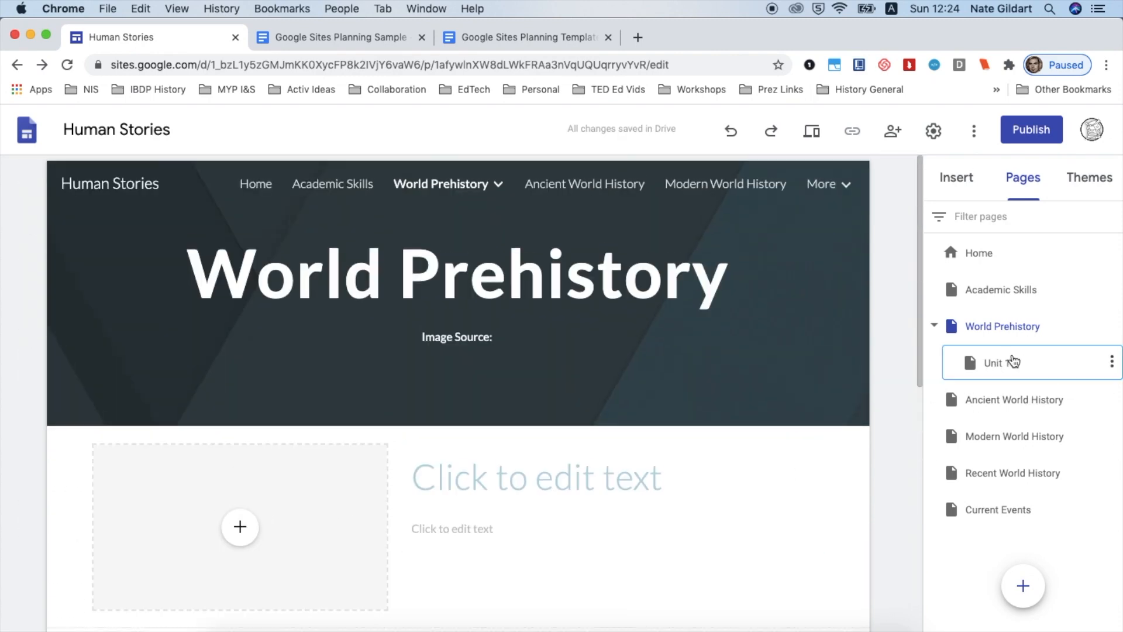
pyautogui.scroll(-3, 796, 485)
pyautogui.click(999, 372)
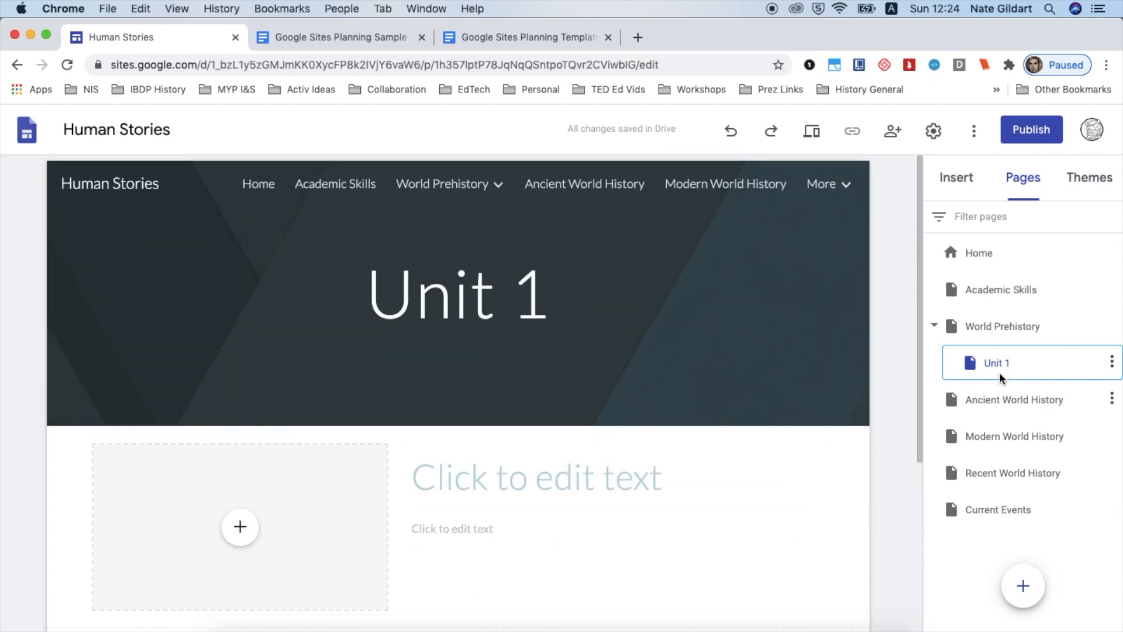
pyautogui.click(1111, 364)
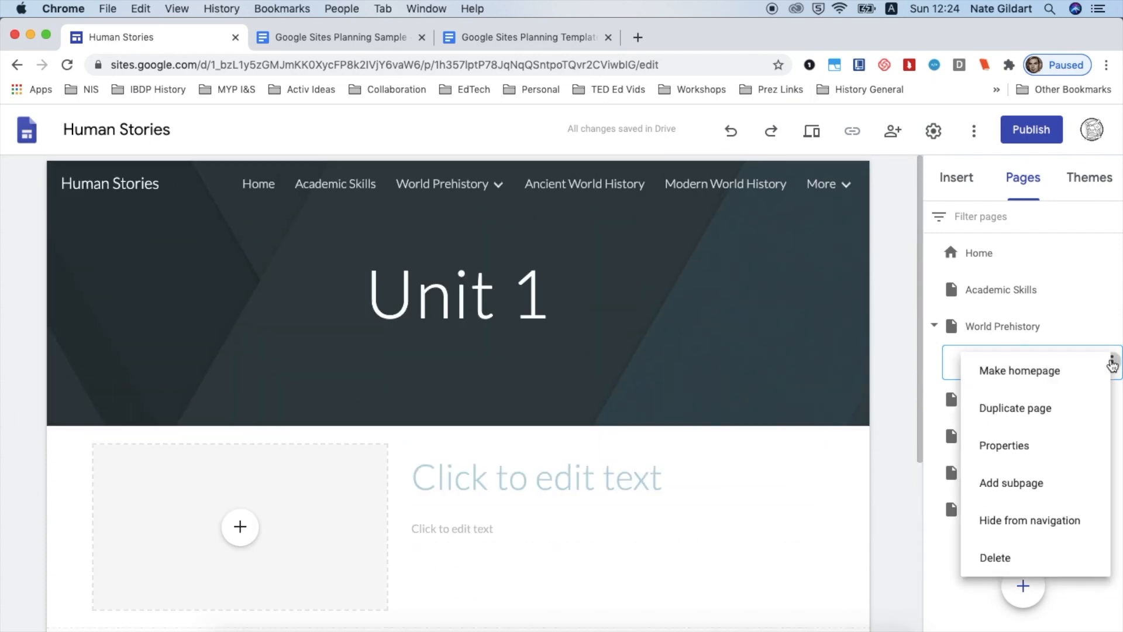
pyautogui.click(1042, 409)
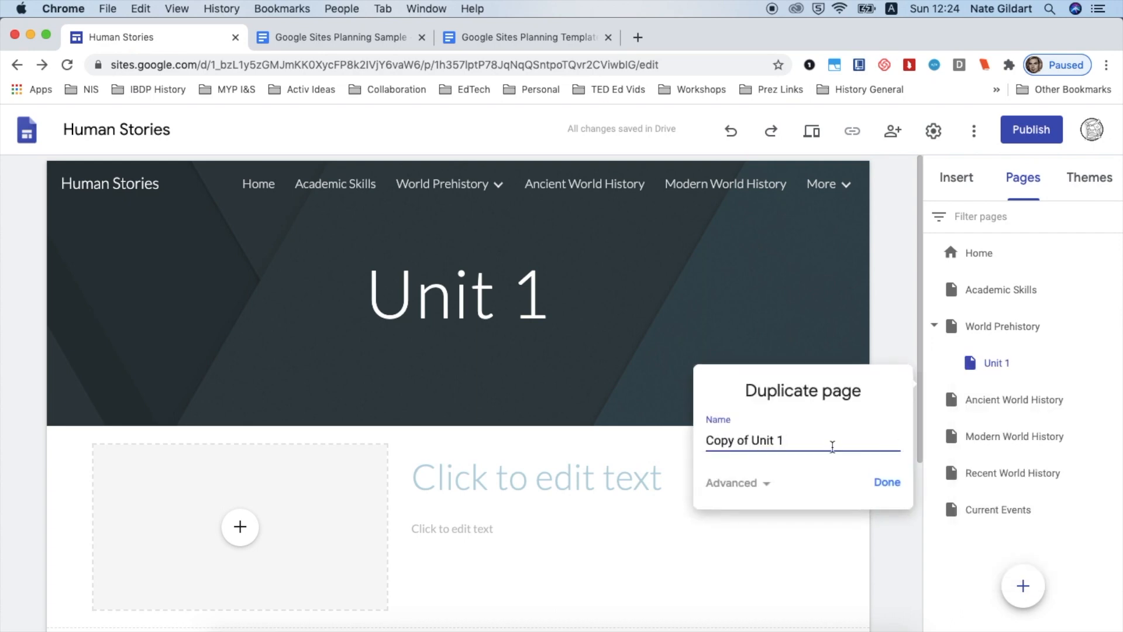
pyautogui.tripleClick(832, 446)
pyautogui.write('Unit 2')
pyautogui.click(887, 483)
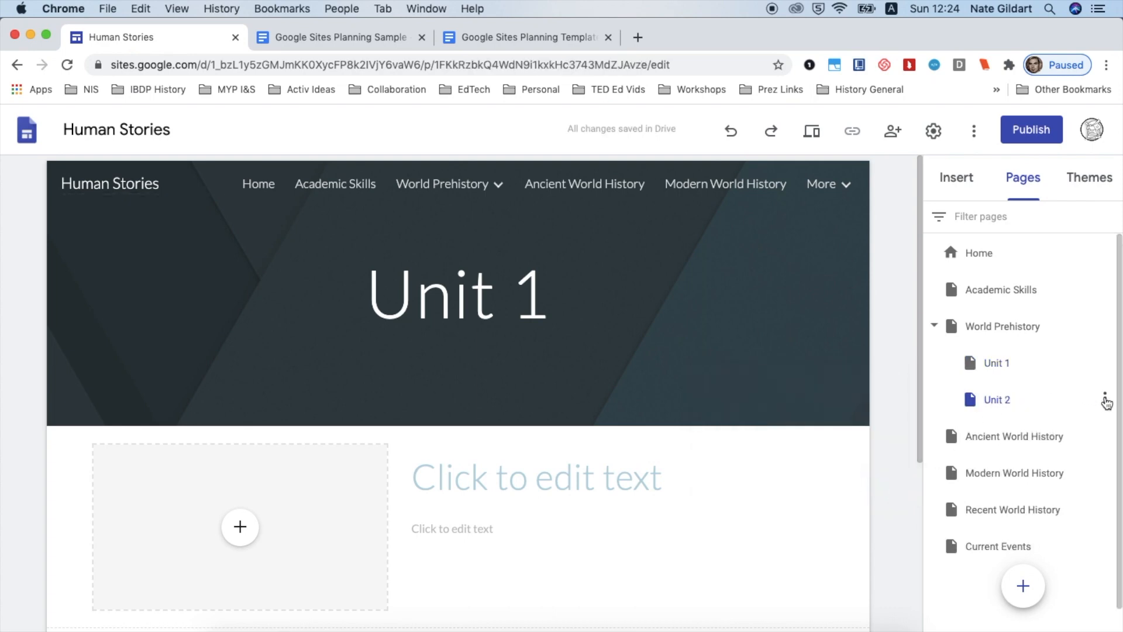
# Change the Unit 3 subpage's header title to Unit 3 and make it bold
pyautogui.click(996, 365)
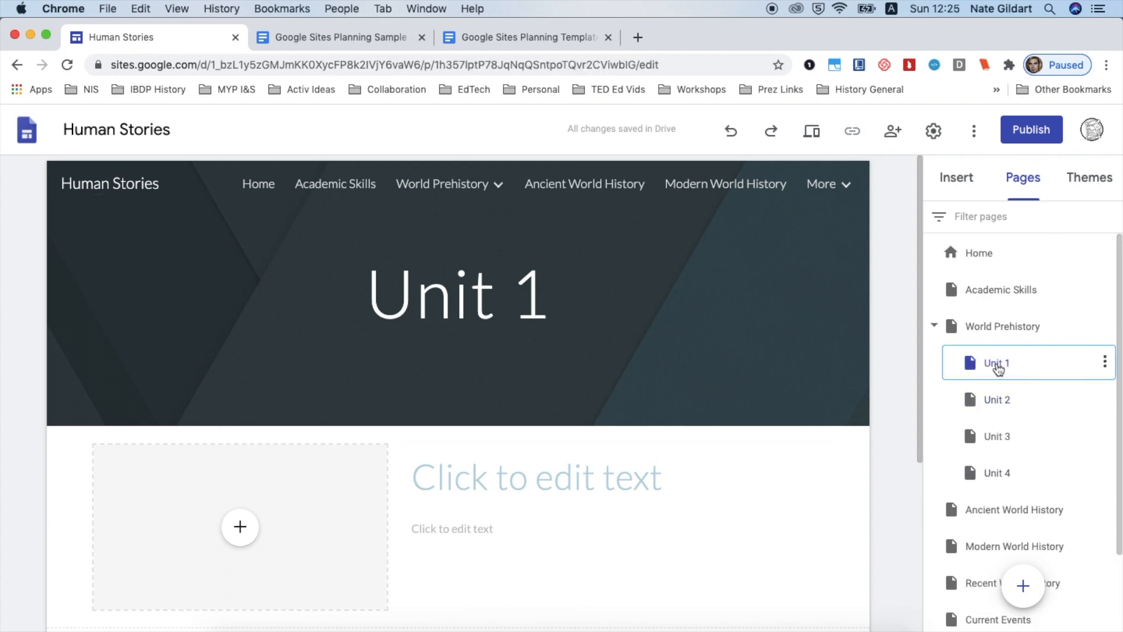
pyautogui.click(997, 399)
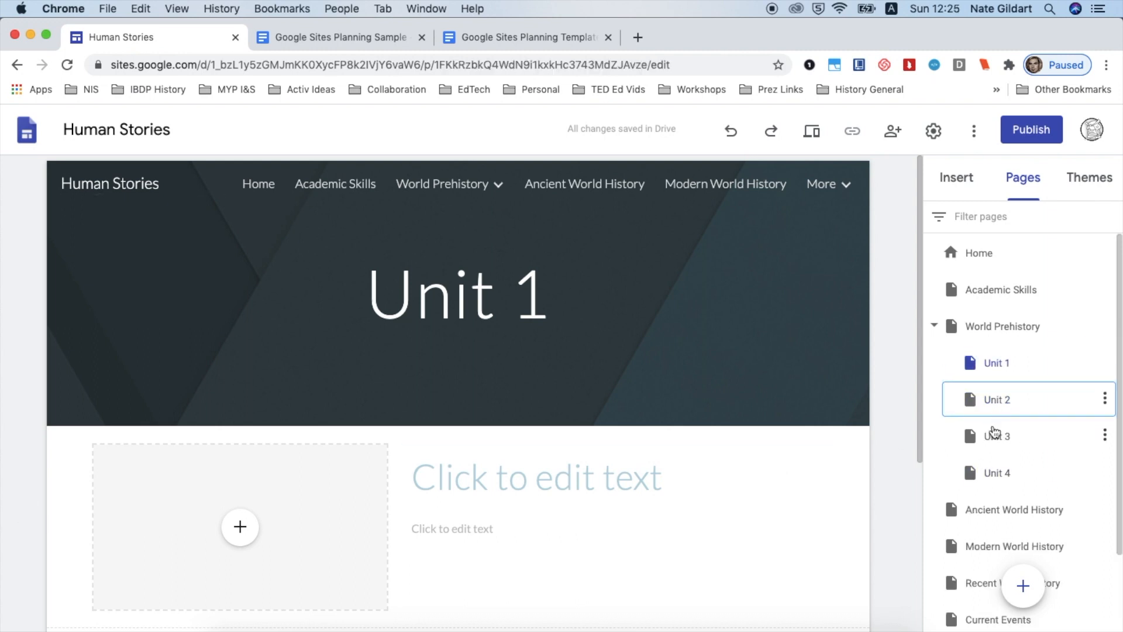
pyautogui.click(994, 435)
pyautogui.click(547, 304)
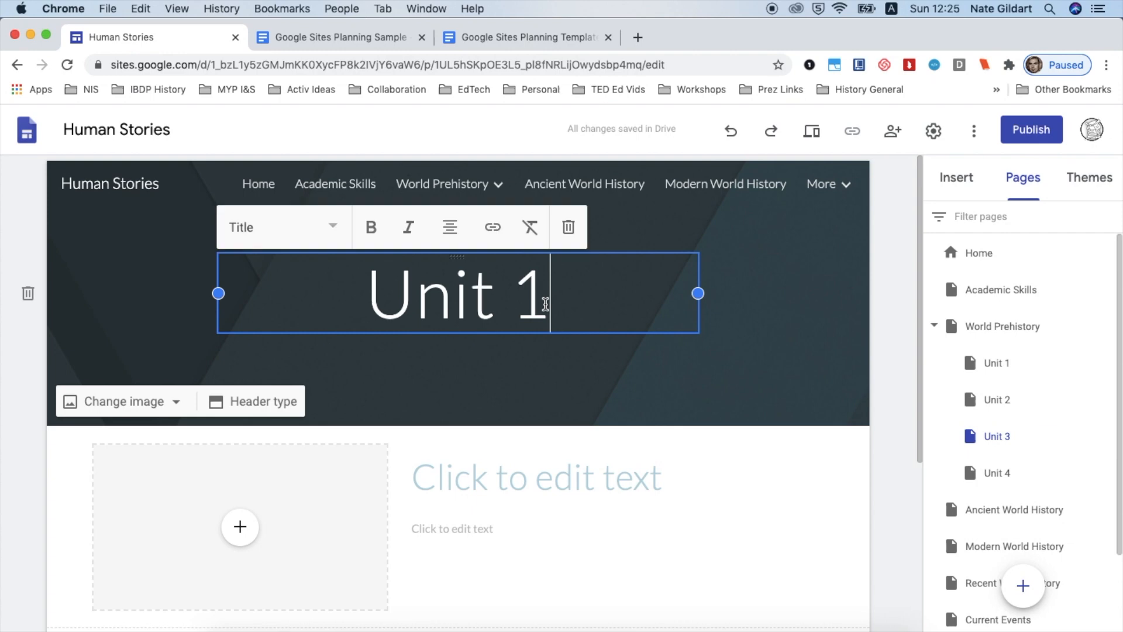
pyautogui.press('BackSpace')
pyautogui.write('3')
pyautogui.press('super+a')
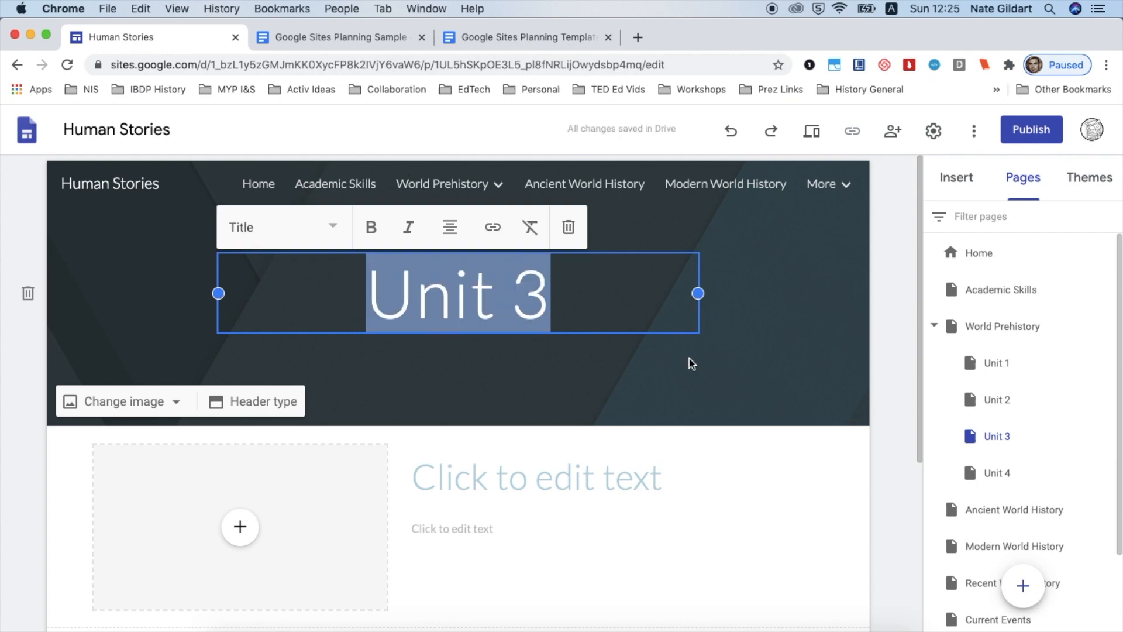
pyautogui.click(377, 234)
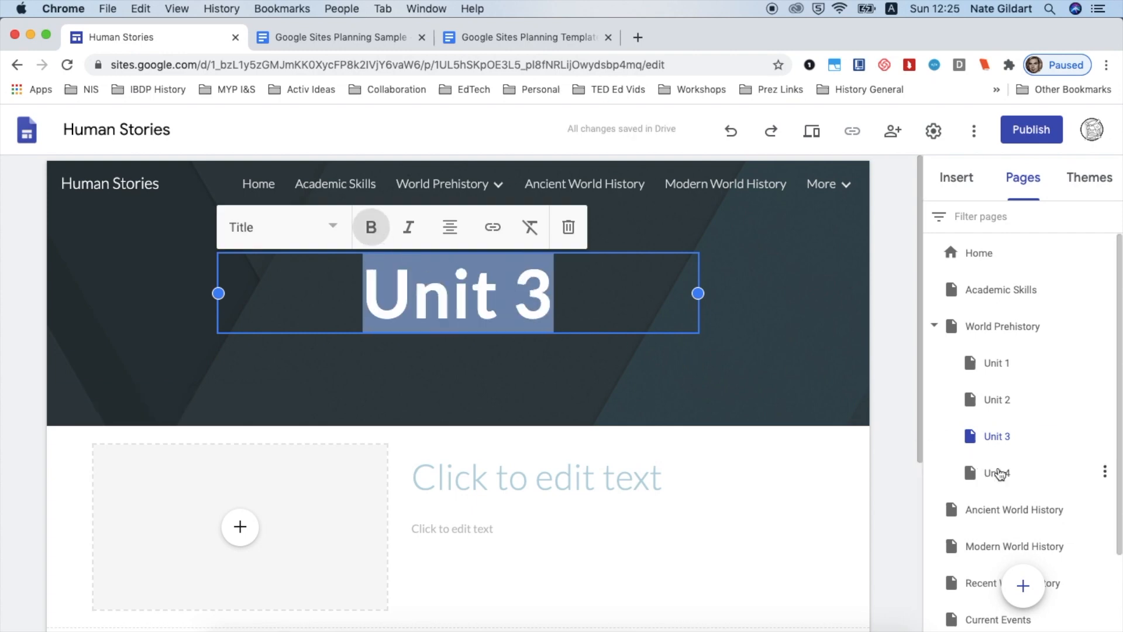
# Duplicate the Unit 4 subpage as Unit 1 and nest the copy under Ancient World History
pyautogui.click(999, 474)
pyautogui.click(971, 400)
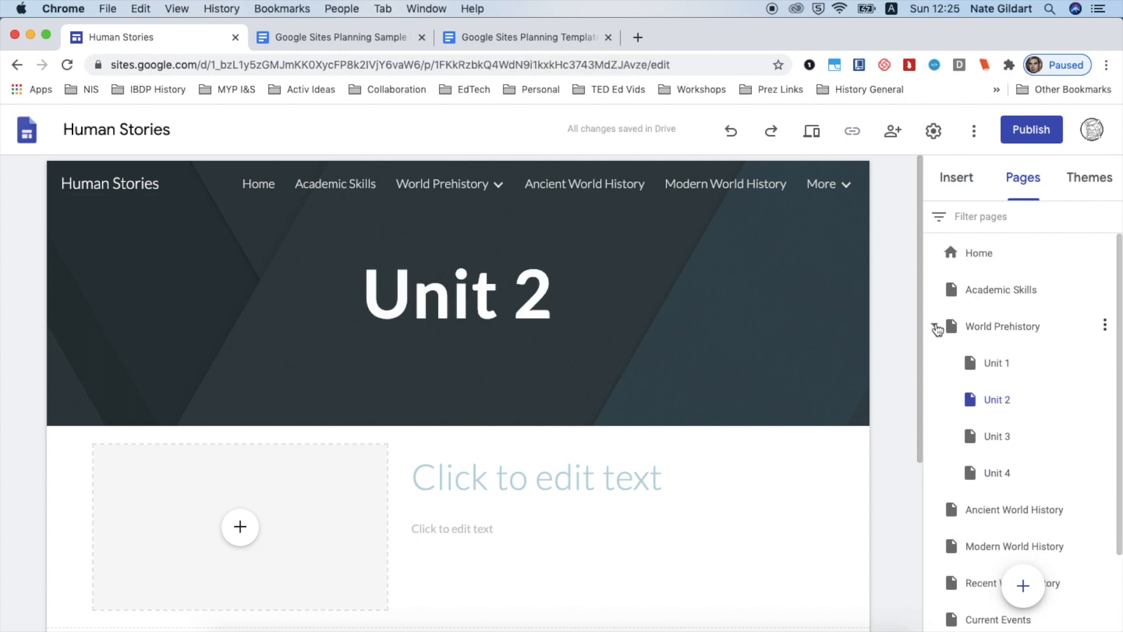
pyautogui.click(935, 327)
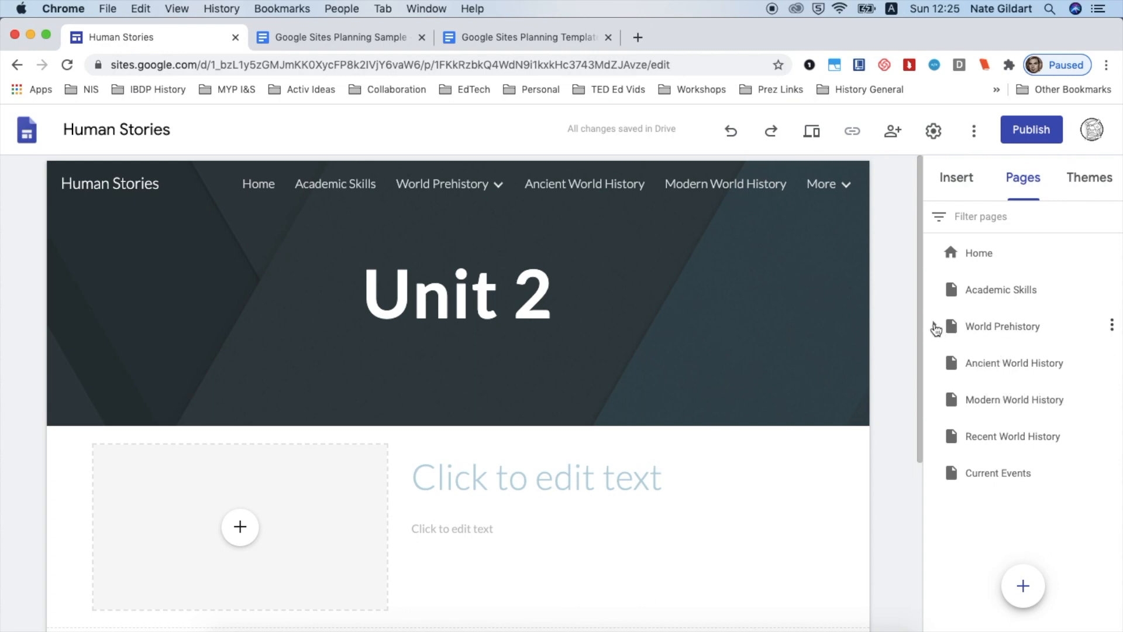
pyautogui.click(934, 326)
pyautogui.scroll(-3, 1042, 477)
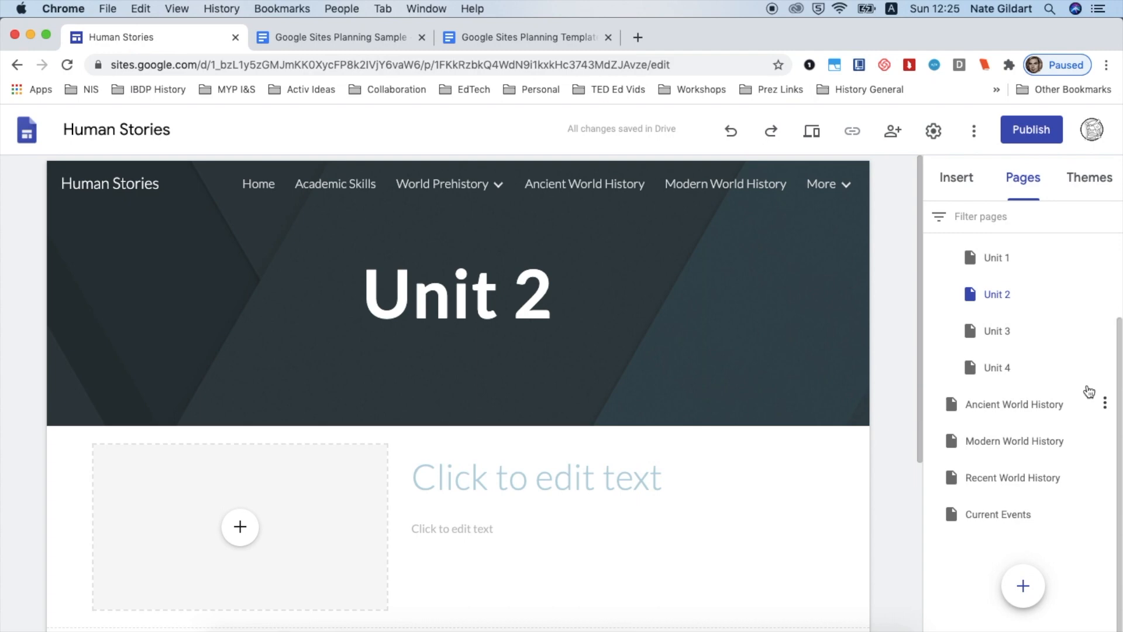
pyautogui.click(1104, 370)
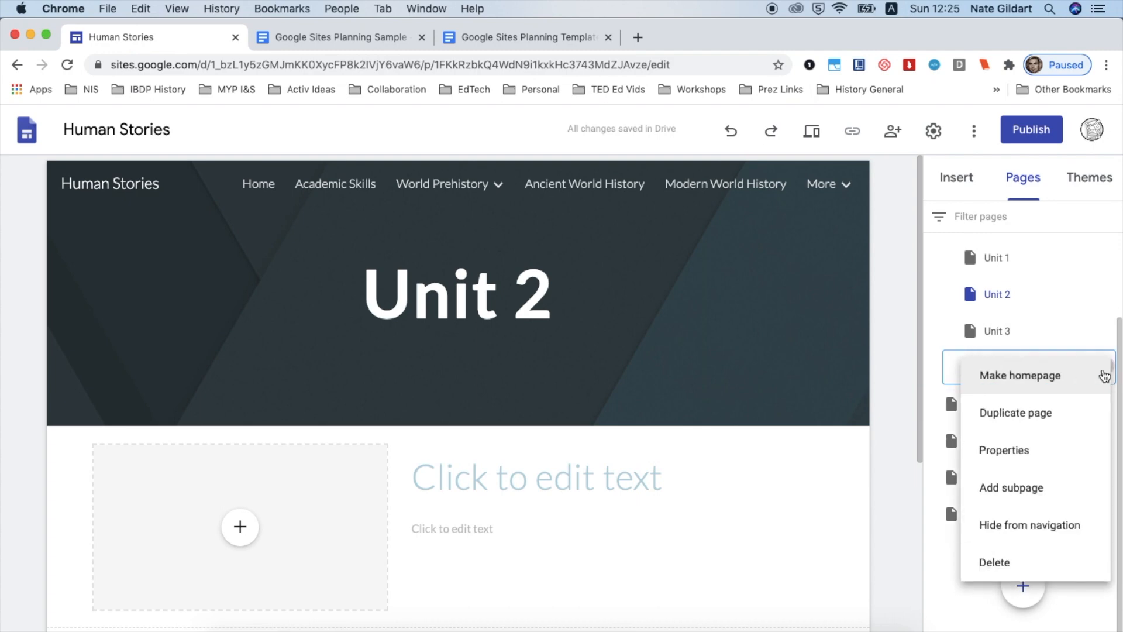
pyautogui.click(1050, 416)
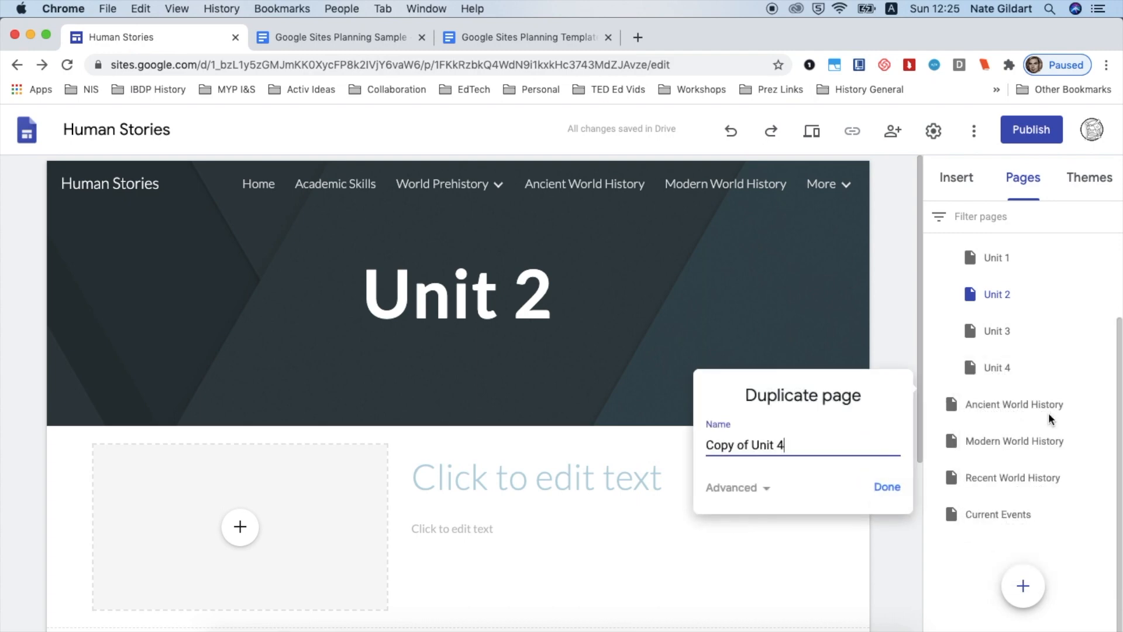
pyautogui.write('Unit 1')
pyautogui.click(882, 487)
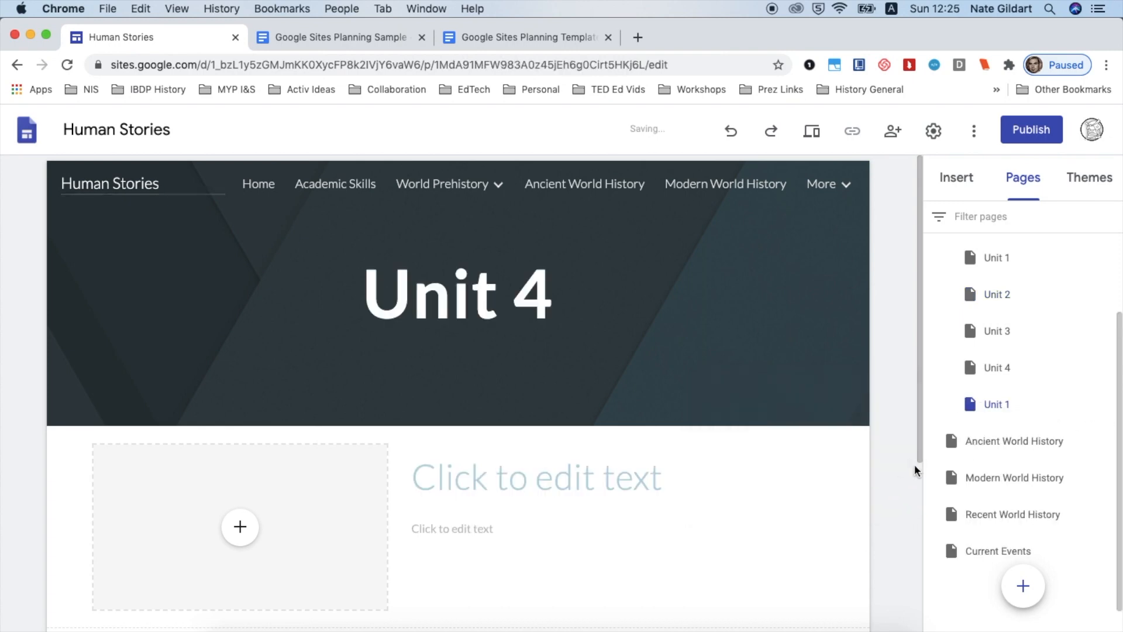
pyautogui.moveTo(988, 420); pyautogui.dragTo(1031, 460)
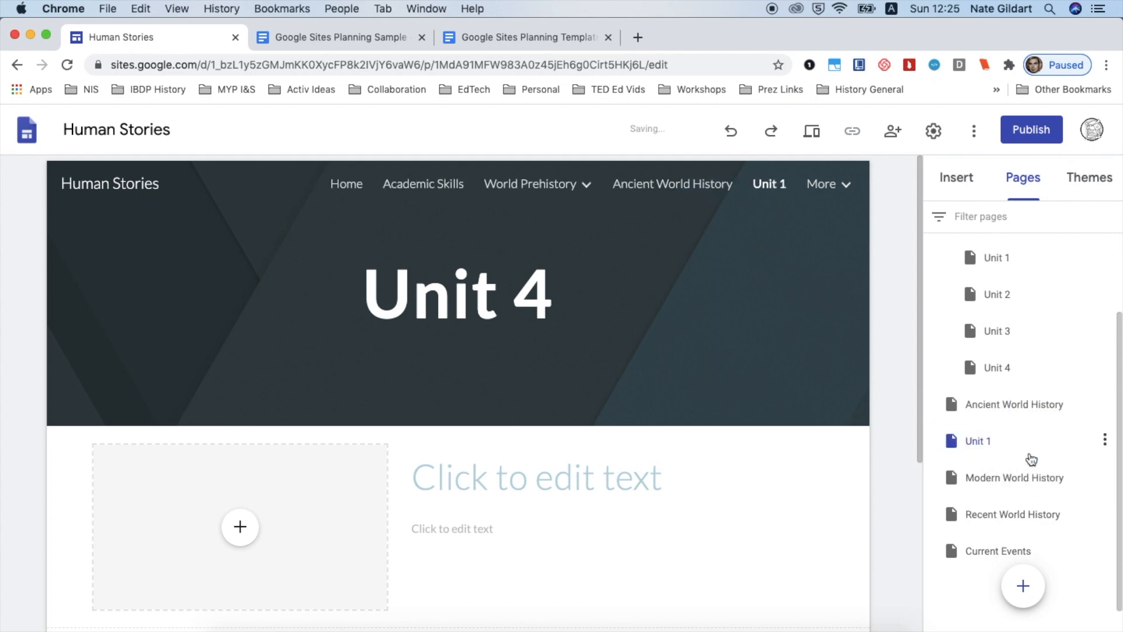
pyautogui.moveTo(953, 440); pyautogui.dragTo(1006, 410)
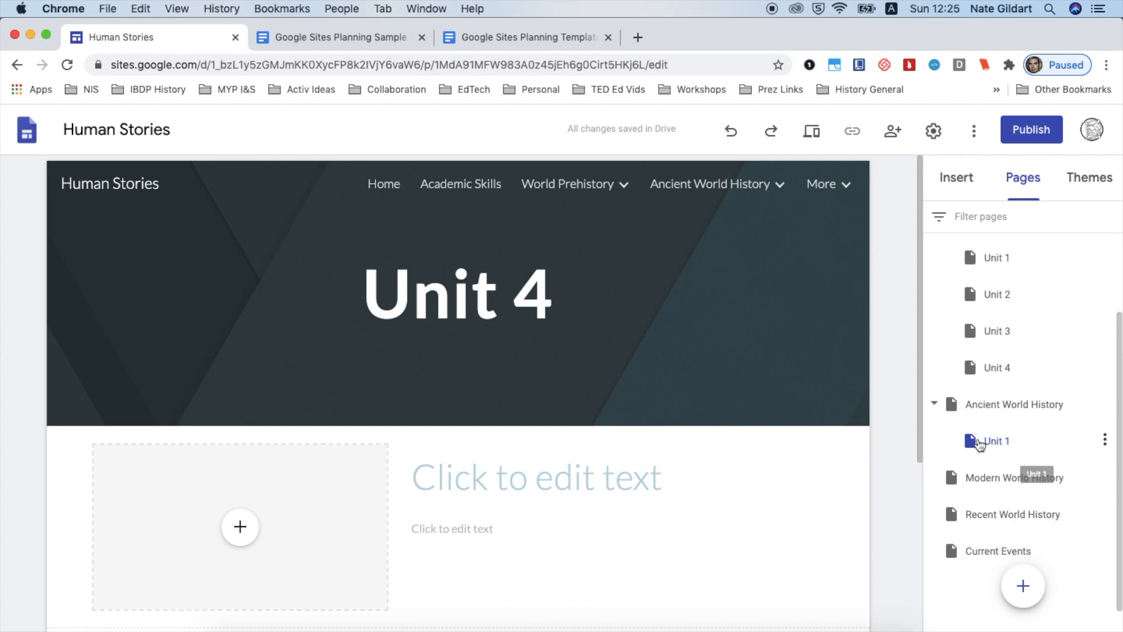
# Change the Ancient World History Unit 1 subpage's header title to Unit 1
pyautogui.scroll(-1, 1016, 440)
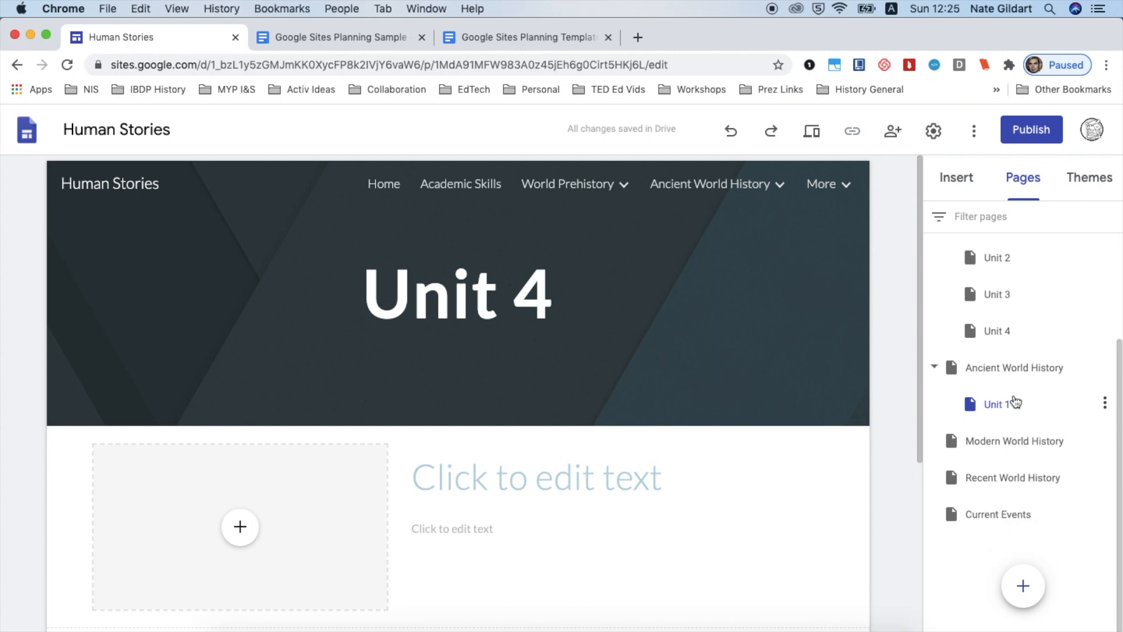
pyautogui.click(549, 291)
pyautogui.press('BackSpace')
pyautogui.write('1')
pyautogui.click(880, 353)
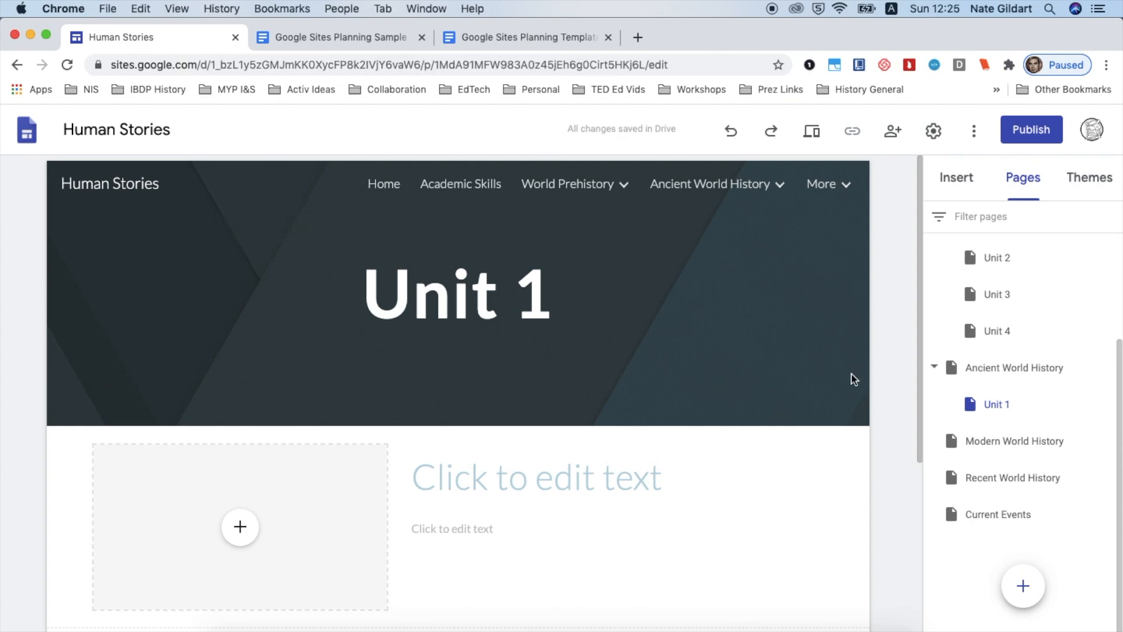
# Duplicate the Ancient World History Unit 1 subpage as Unit 2 and change its header title to Unit 2
pyautogui.scroll(-5, 592, 512)
pyautogui.scroll(5, 591, 512)
pyautogui.click(1105, 404)
pyautogui.click(1086, 456)
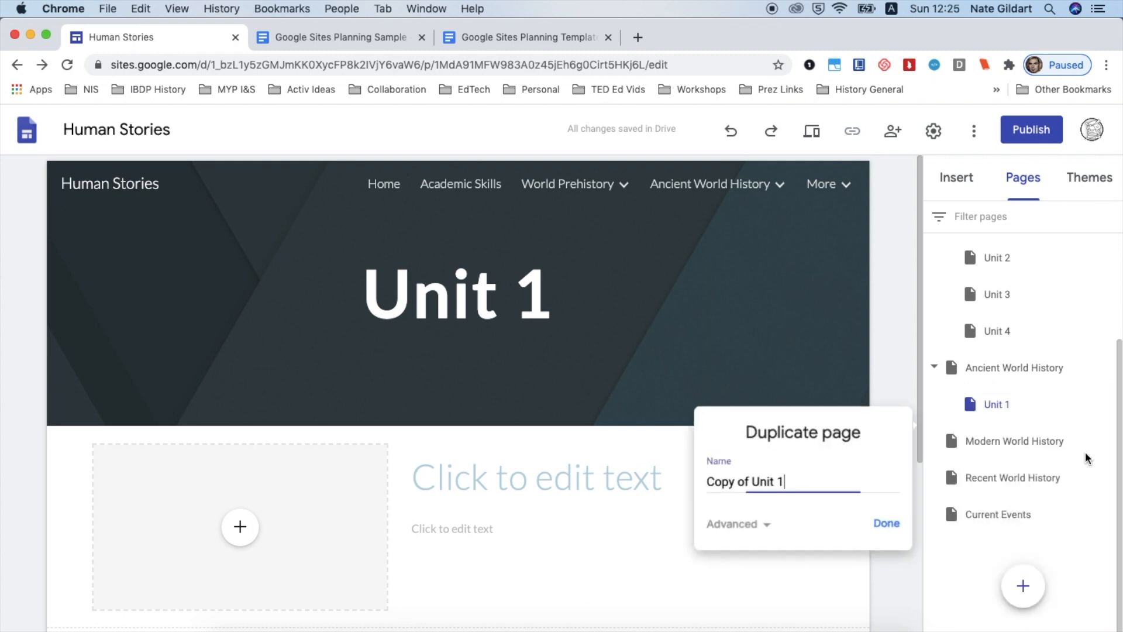
pyautogui.press('super+a')
pyautogui.write('Unit 2')
pyautogui.press('Return')
pyautogui.click(539, 287)
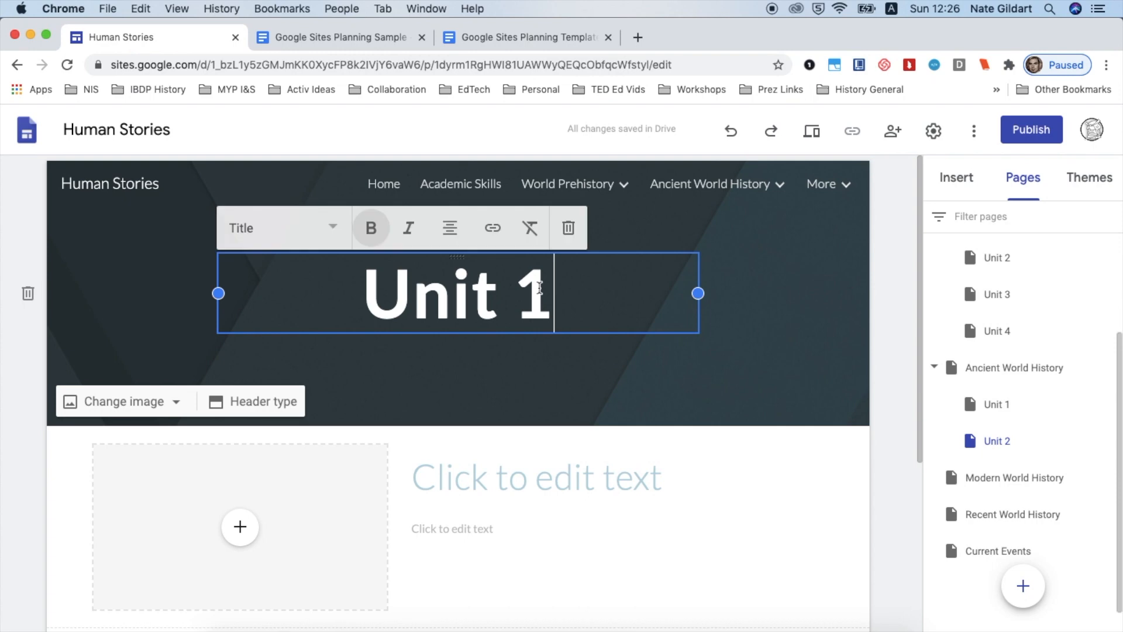
pyautogui.press('BackSpace')
pyautogui.write('2')
pyautogui.click(886, 346)
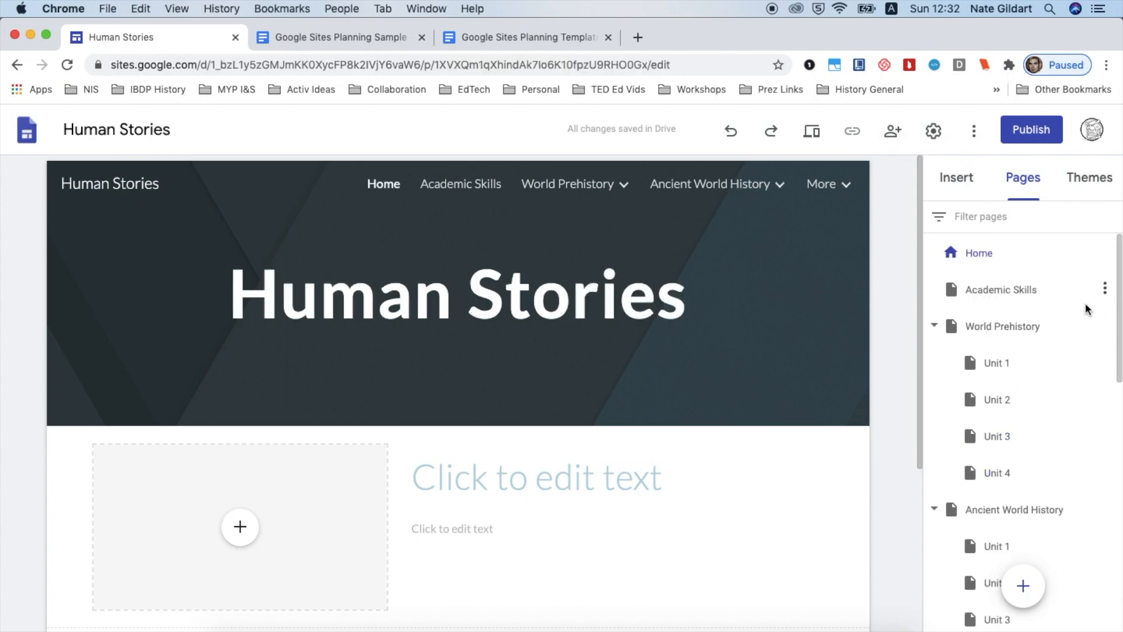
# Review the page list and the unit captions on the World Prehistory page
pyautogui.scroll(-10, 1086, 309)
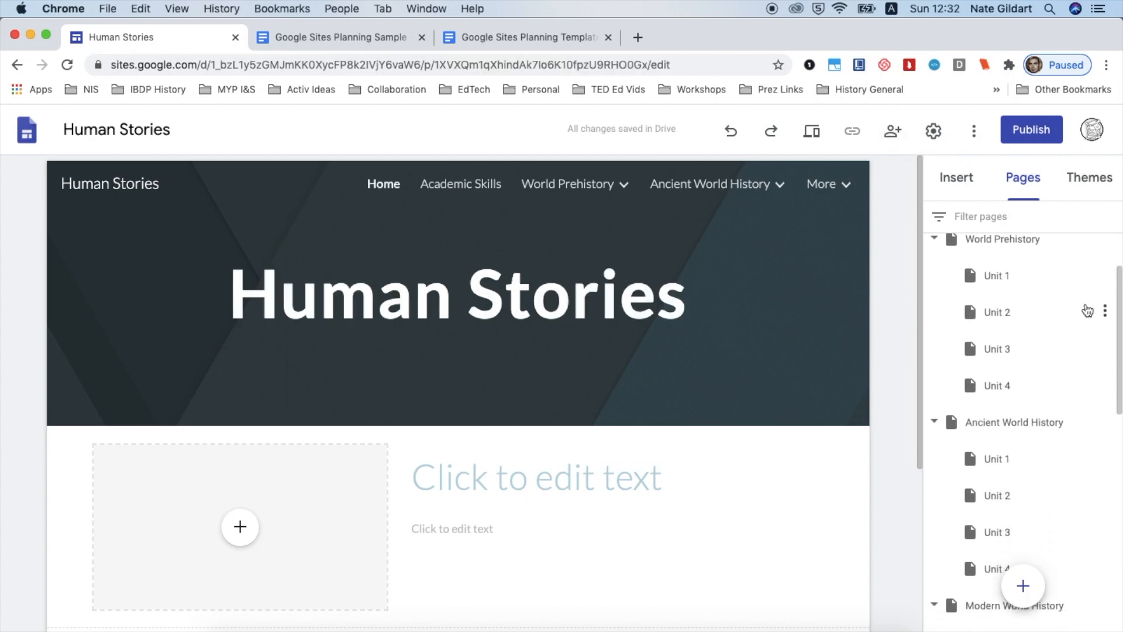
pyautogui.scroll(-8, 1087, 310)
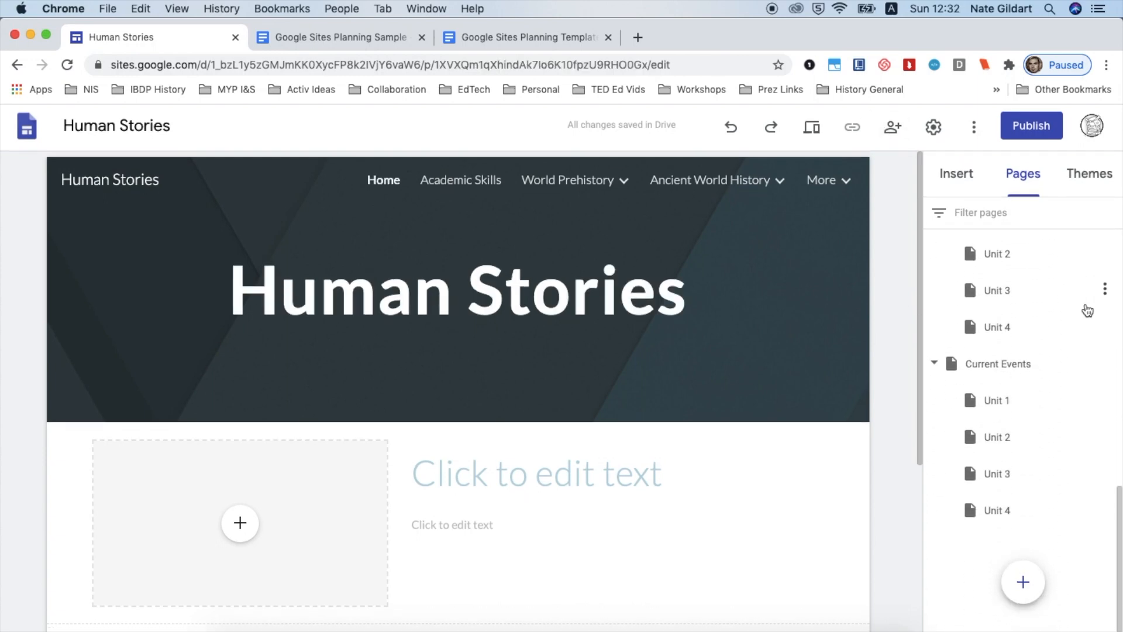
pyautogui.scroll(15, 1087, 310)
pyautogui.scroll(2, 1087, 310)
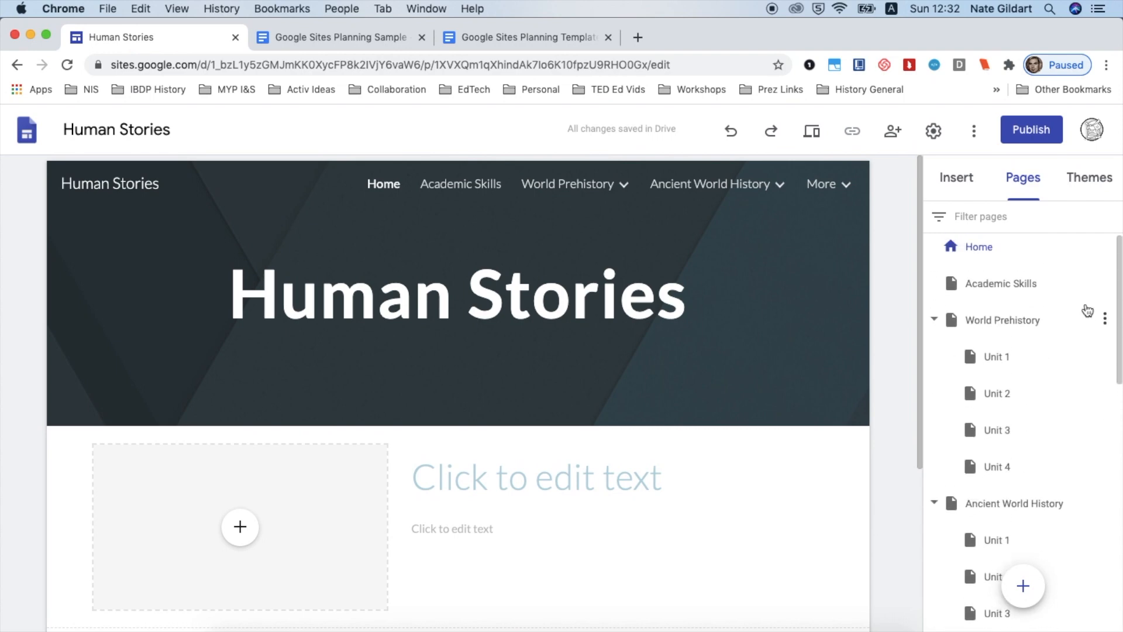
pyautogui.click(1013, 320)
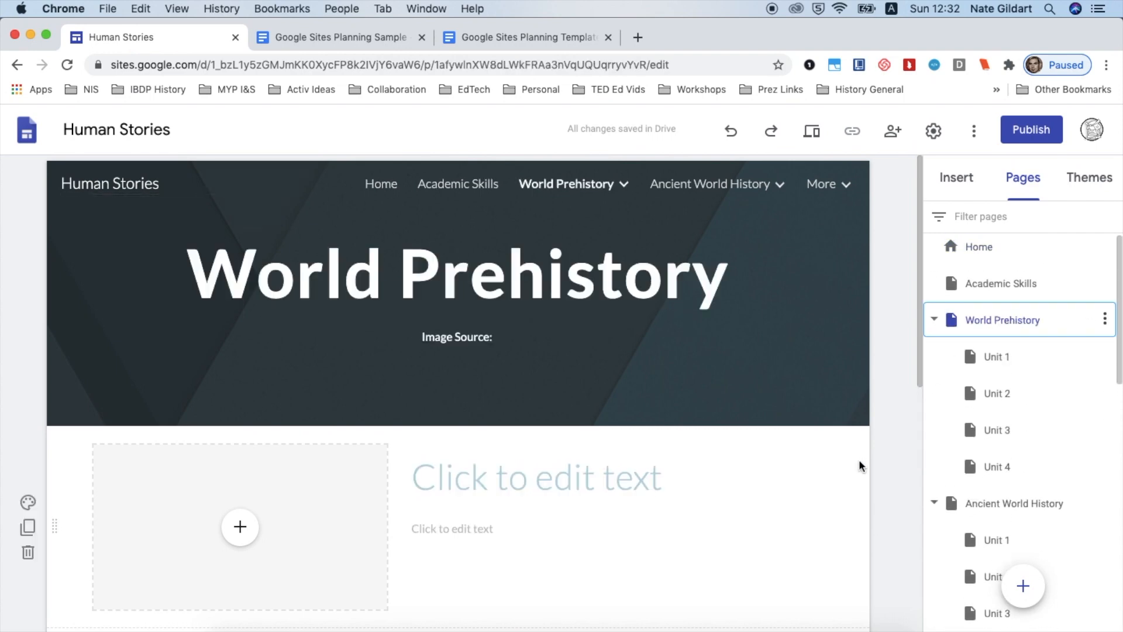
pyautogui.scroll(-3, 859, 459)
pyautogui.scroll(-3, 858, 458)
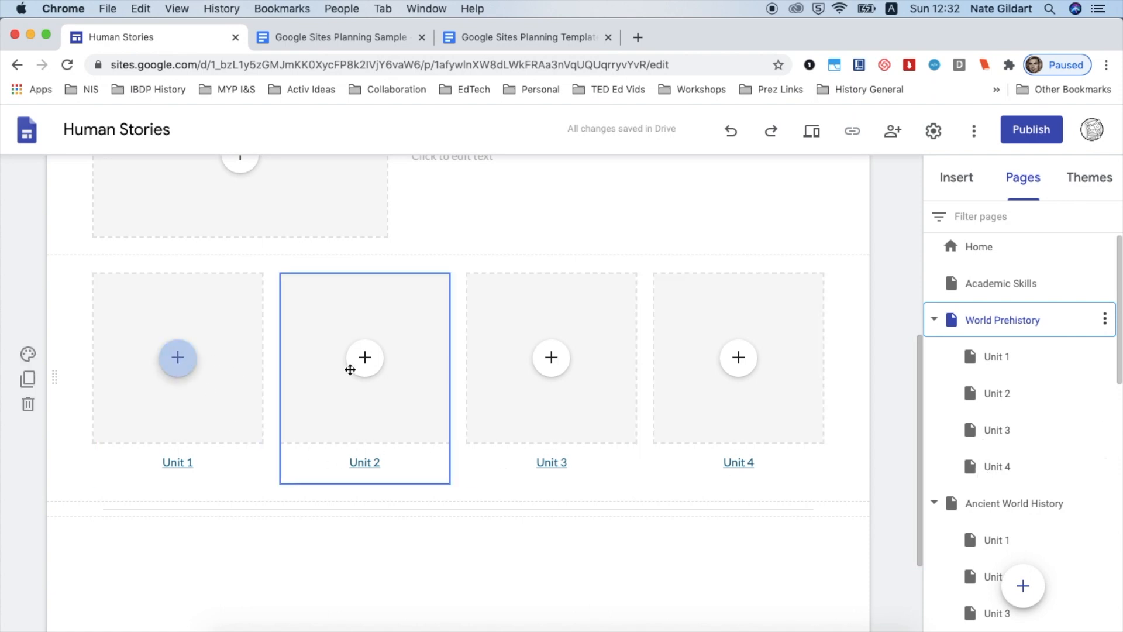
pyautogui.scroll(-3, 993, 508)
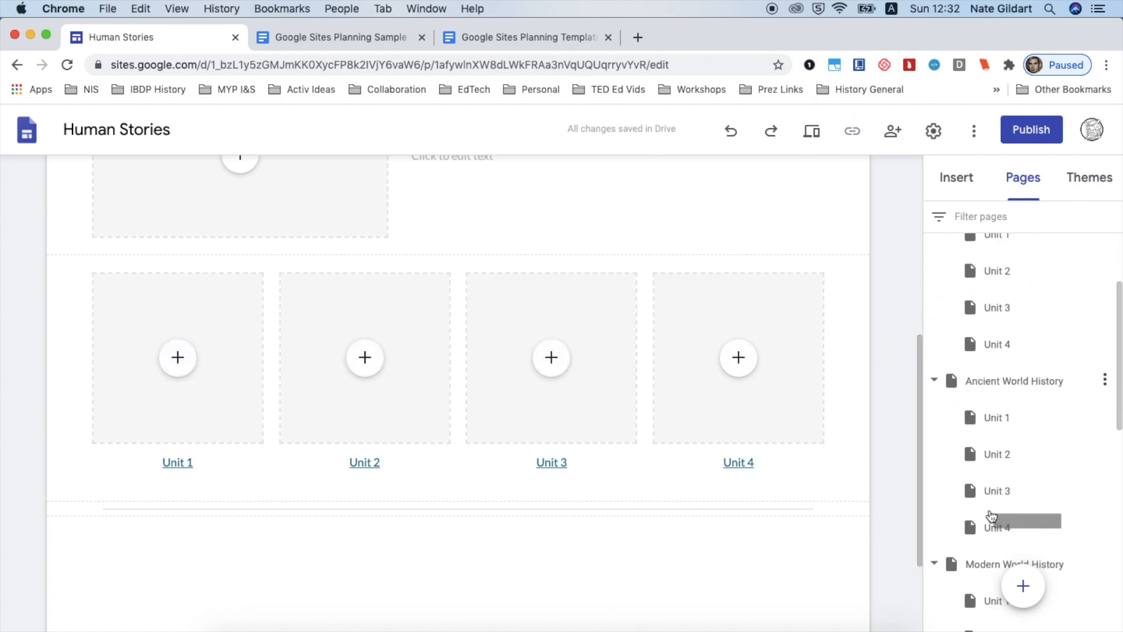
# Browse the Ancient World History unit subpages and the Modern World History page
pyautogui.click(994, 415)
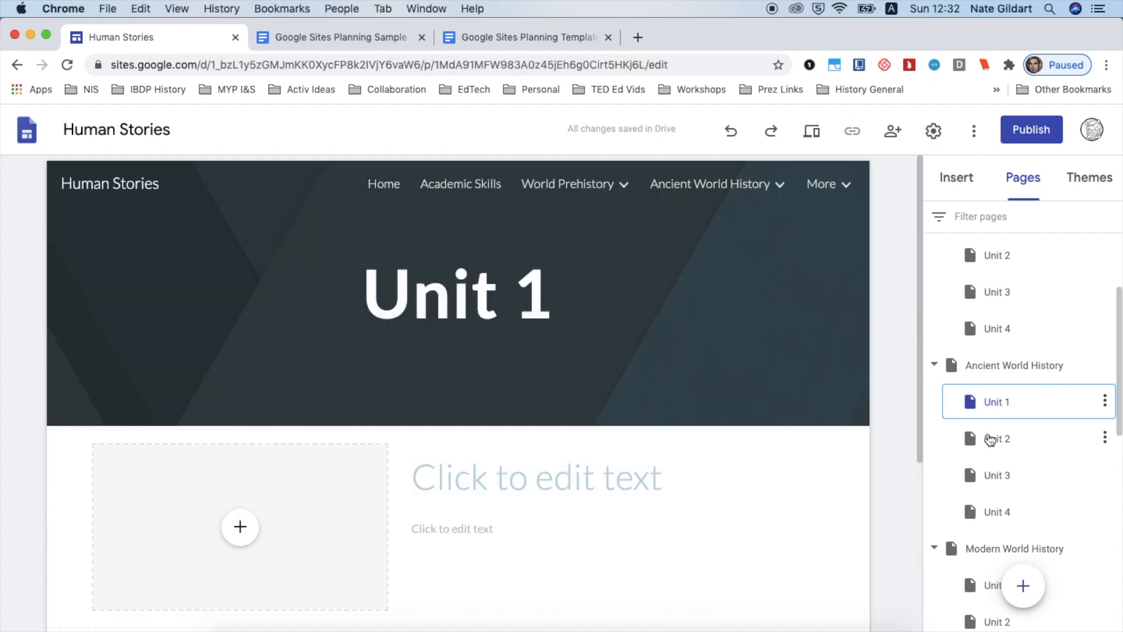
pyautogui.scroll(-5, 875, 457)
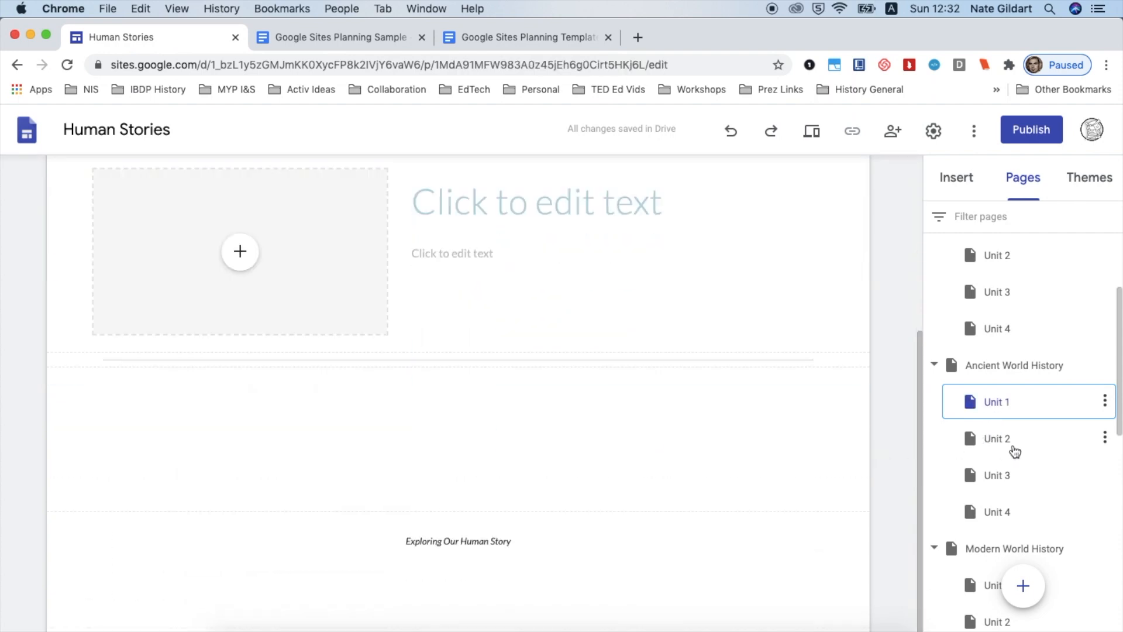
pyautogui.click(1010, 476)
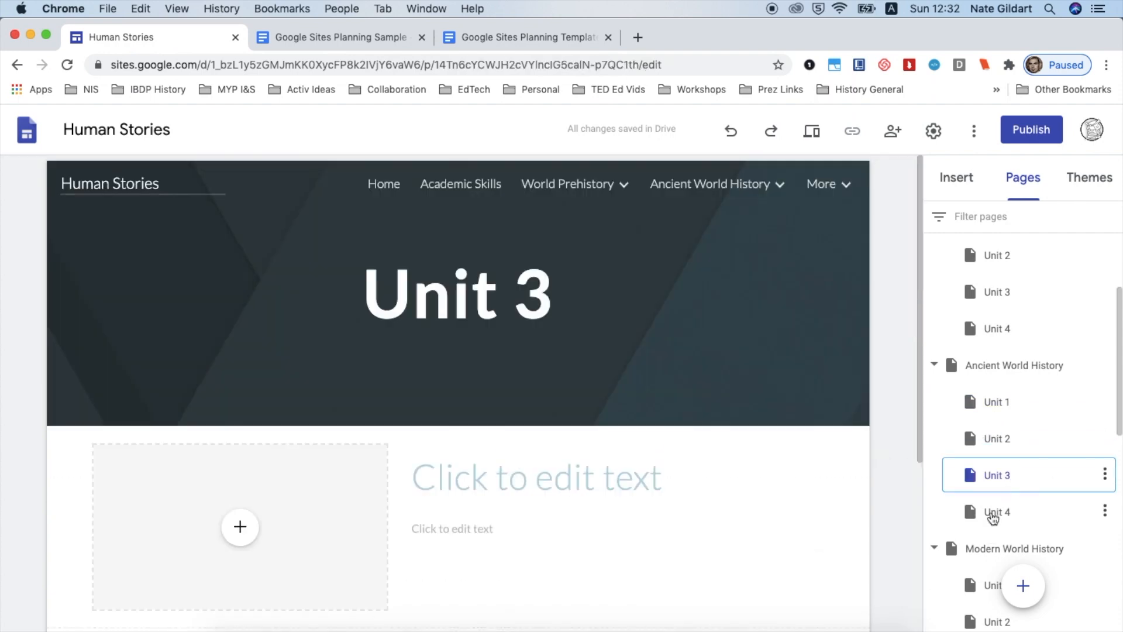
pyautogui.click(993, 515)
pyautogui.click(975, 548)
pyautogui.scroll(-6, 885, 545)
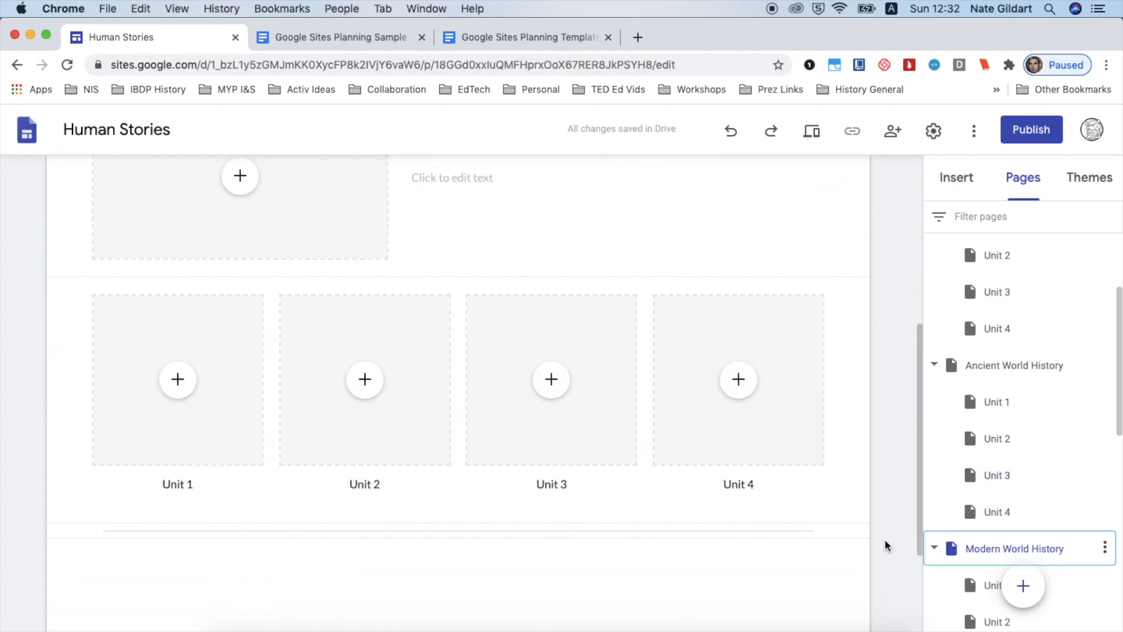
pyautogui.scroll(6, 884, 545)
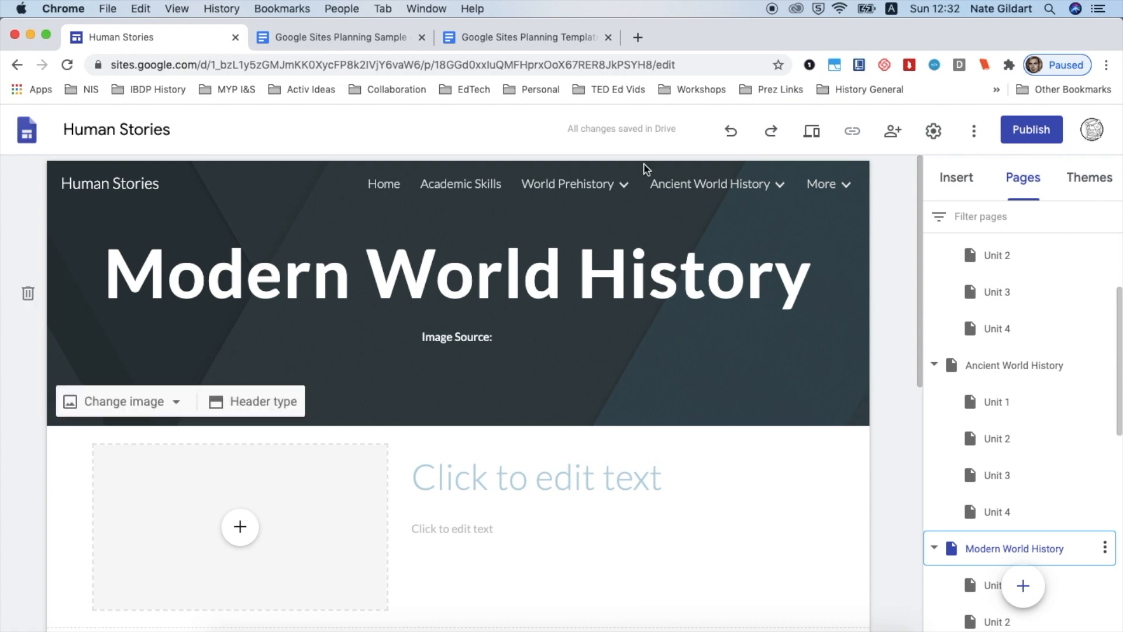
# Collapse the history sections in the page list and apply Hide from navigation to the Ancient World History page
pyautogui.scroll(3, 938, 506)
pyautogui.click(934, 511)
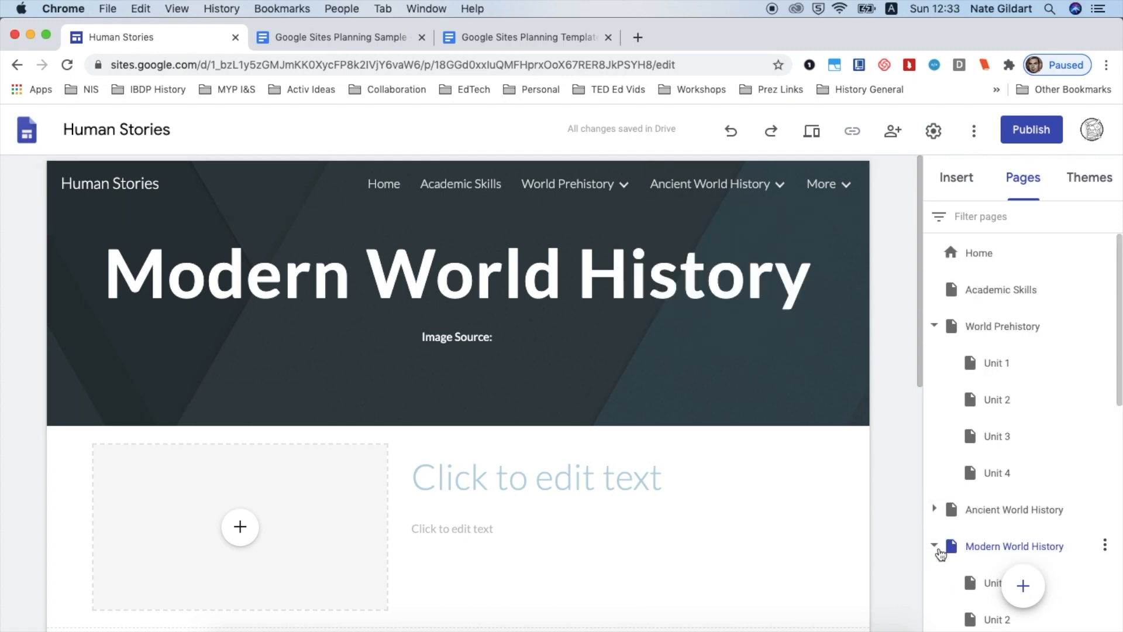
pyautogui.click(936, 548)
pyautogui.scroll(-4, 938, 527)
pyautogui.click(935, 332)
pyautogui.click(933, 377)
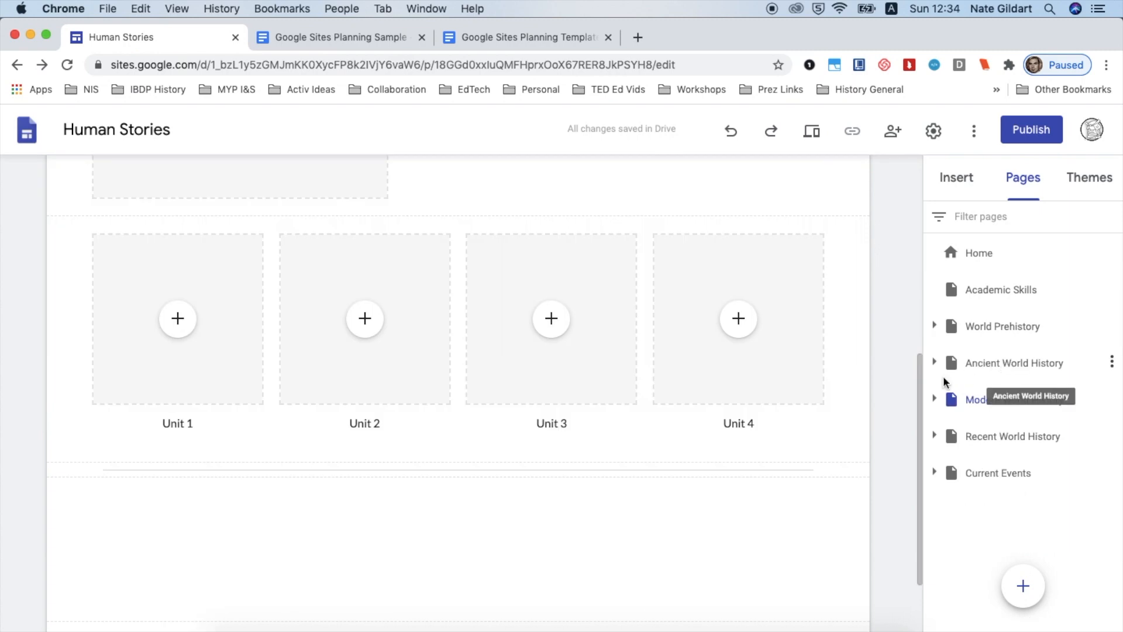
pyautogui.click(1113, 362)
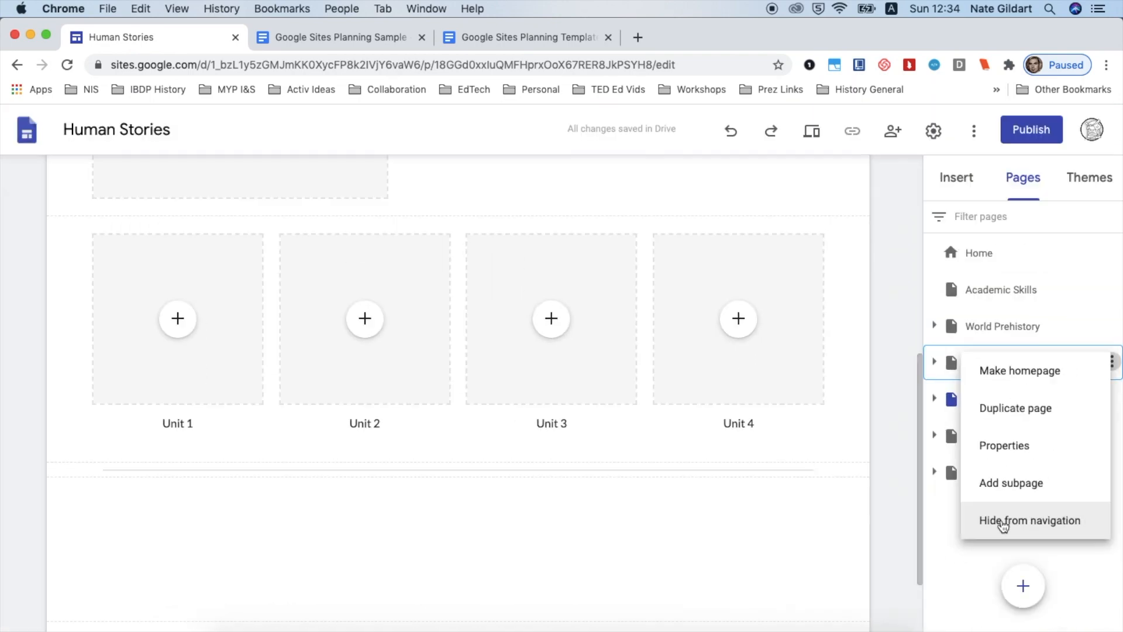
pyautogui.click(1002, 524)
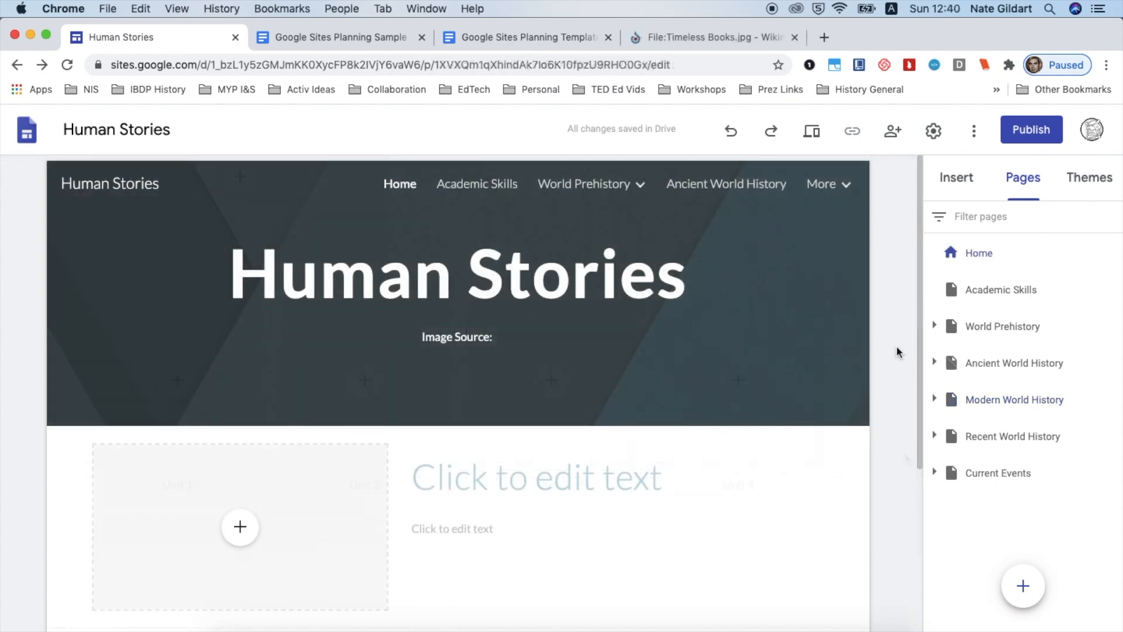
# Copy the Timeless Books banner image URL from the planning document
pyautogui.click(323, 36)
pyautogui.scroll(5, 484, 277)
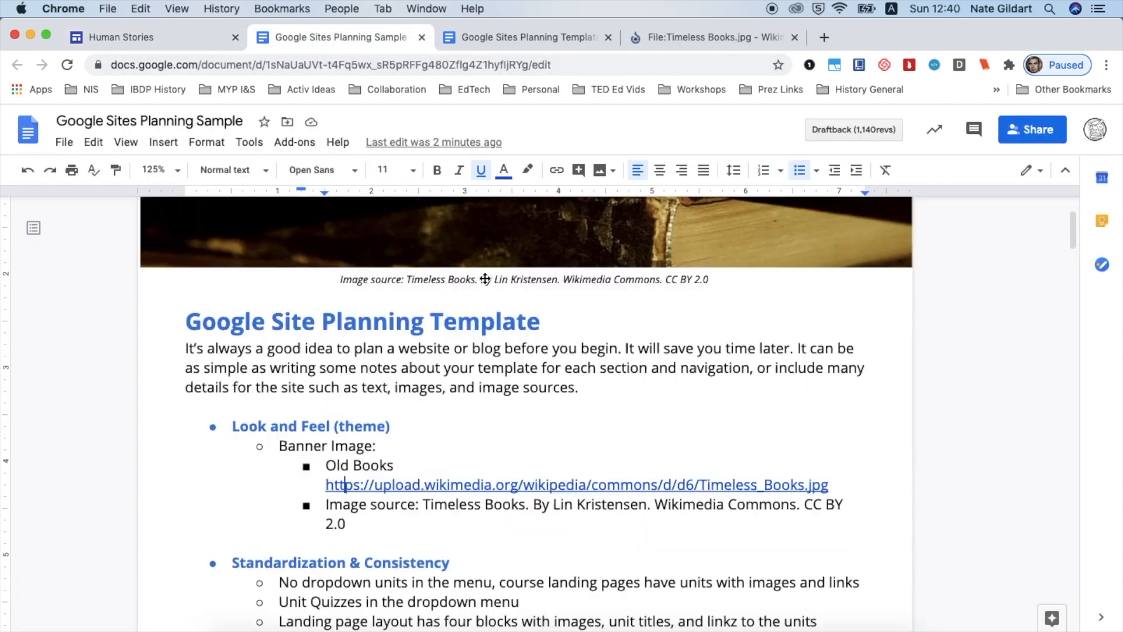
pyautogui.scroll(-3, 484, 277)
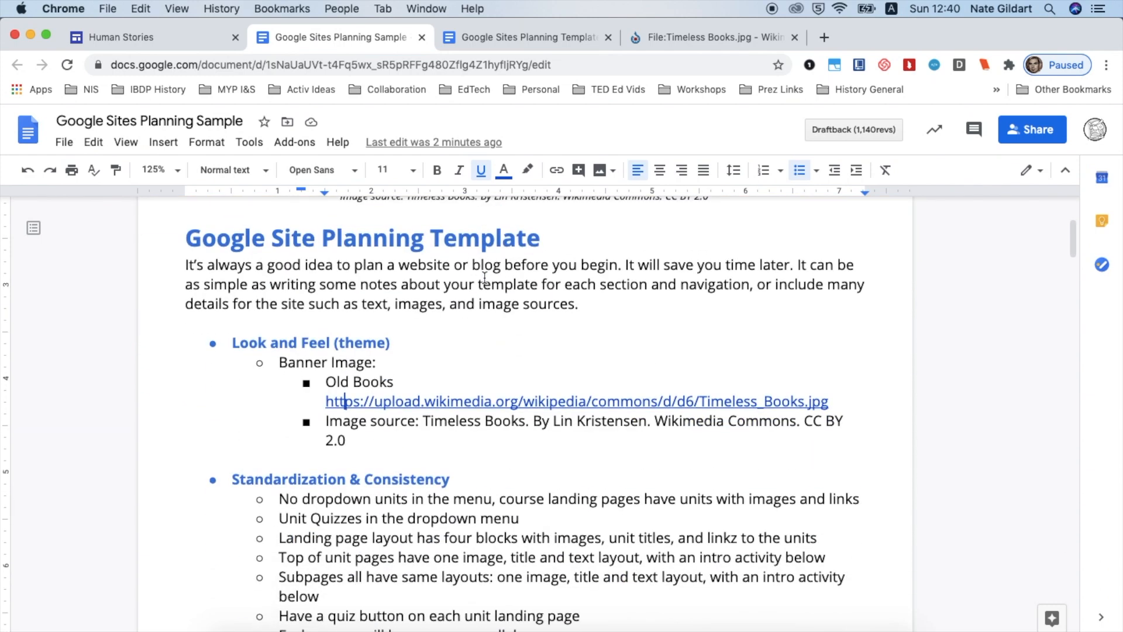
pyautogui.click(372, 402)
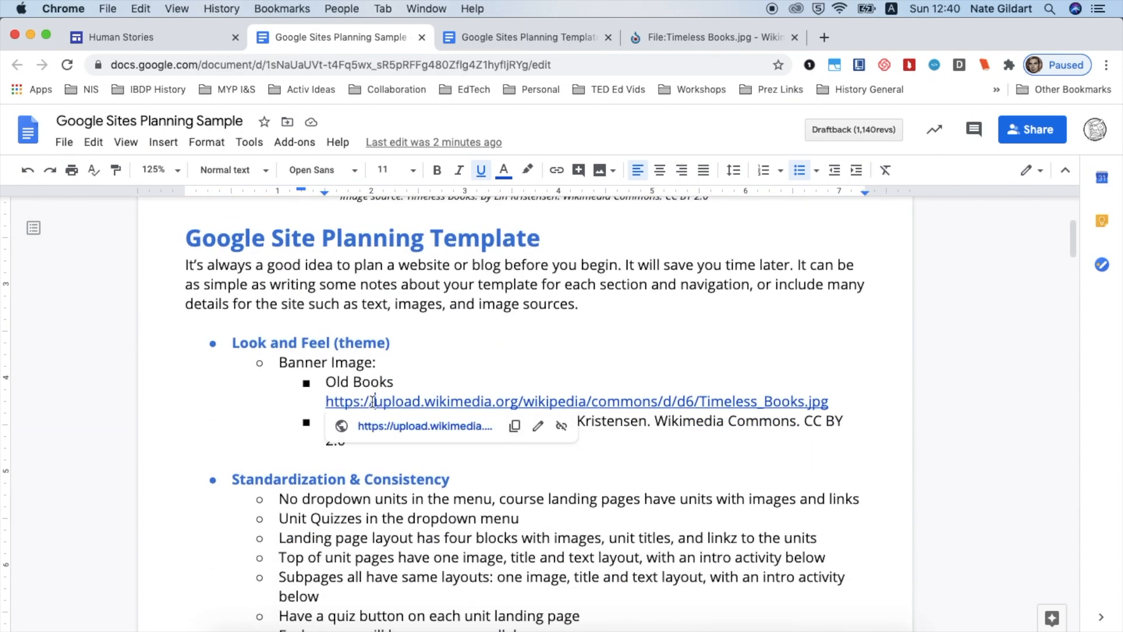
pyautogui.click(515, 426)
# Replace the Home page header image with the Timeless Books image inserted by URL
pyautogui.click(205, 46)
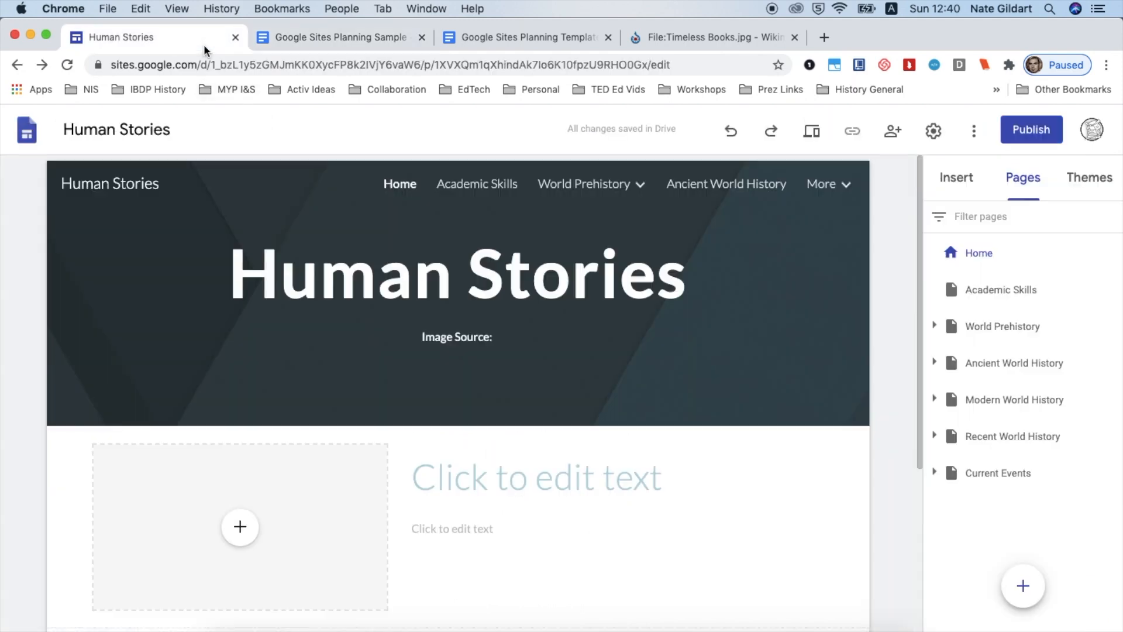
pyautogui.moveTo(174, 359)
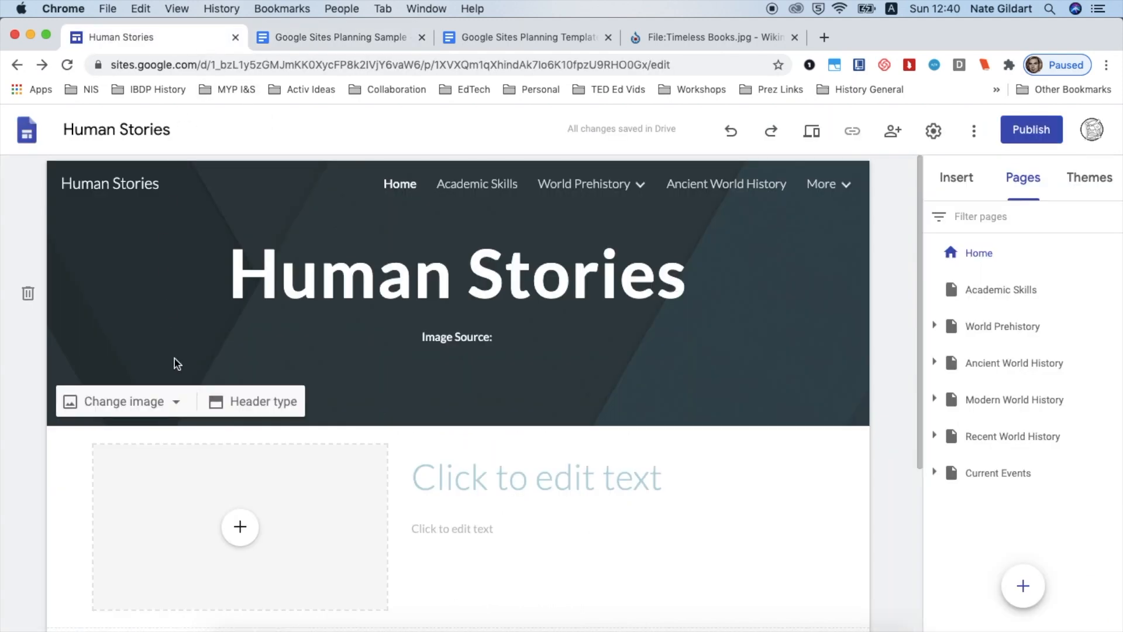
pyautogui.click(156, 404)
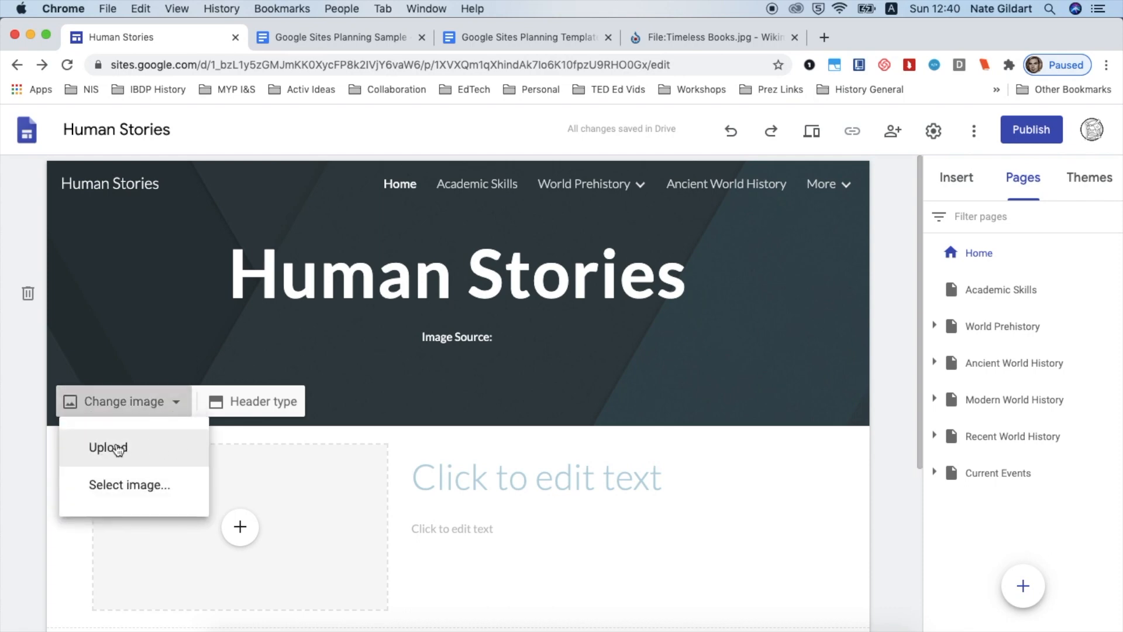
pyautogui.click(122, 489)
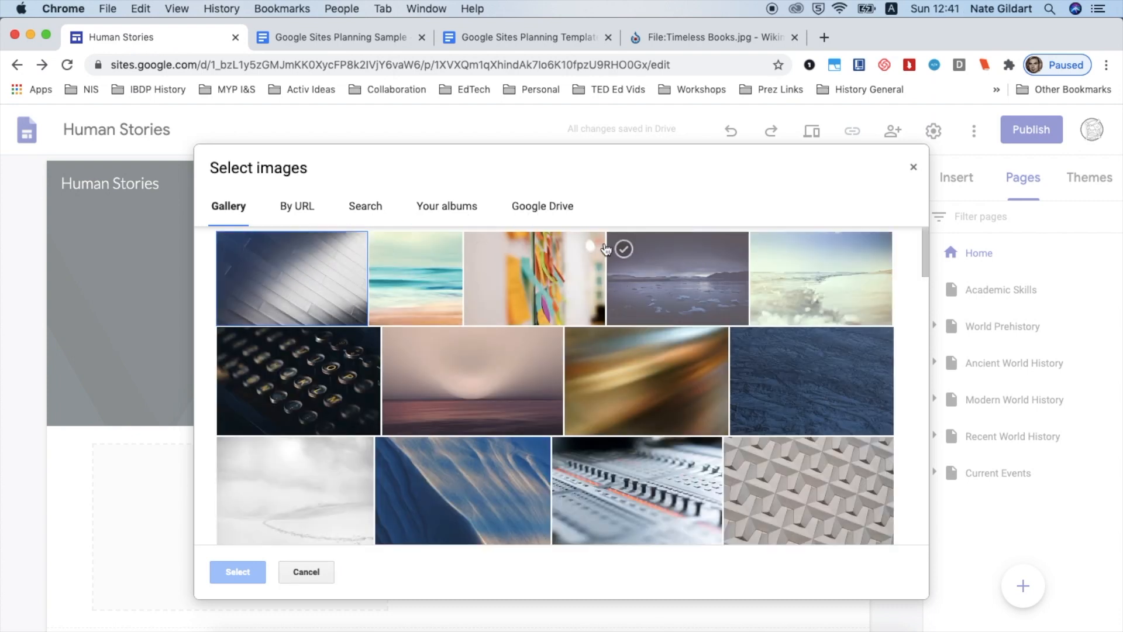
pyautogui.click(299, 209)
pyautogui.press('super+v')
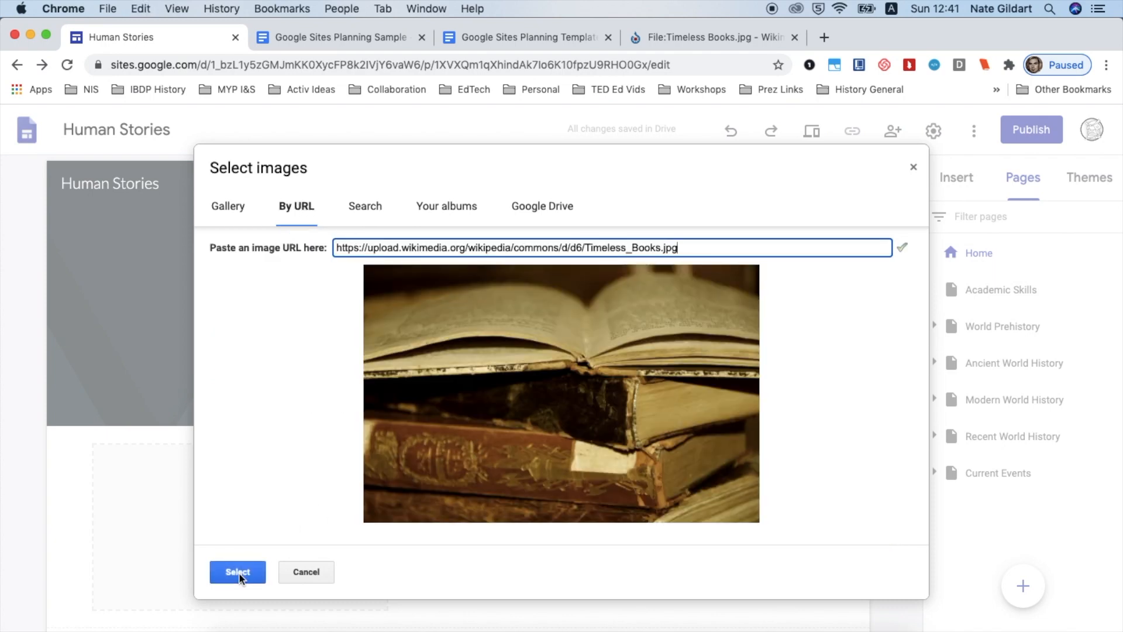
pyautogui.click(237, 572)
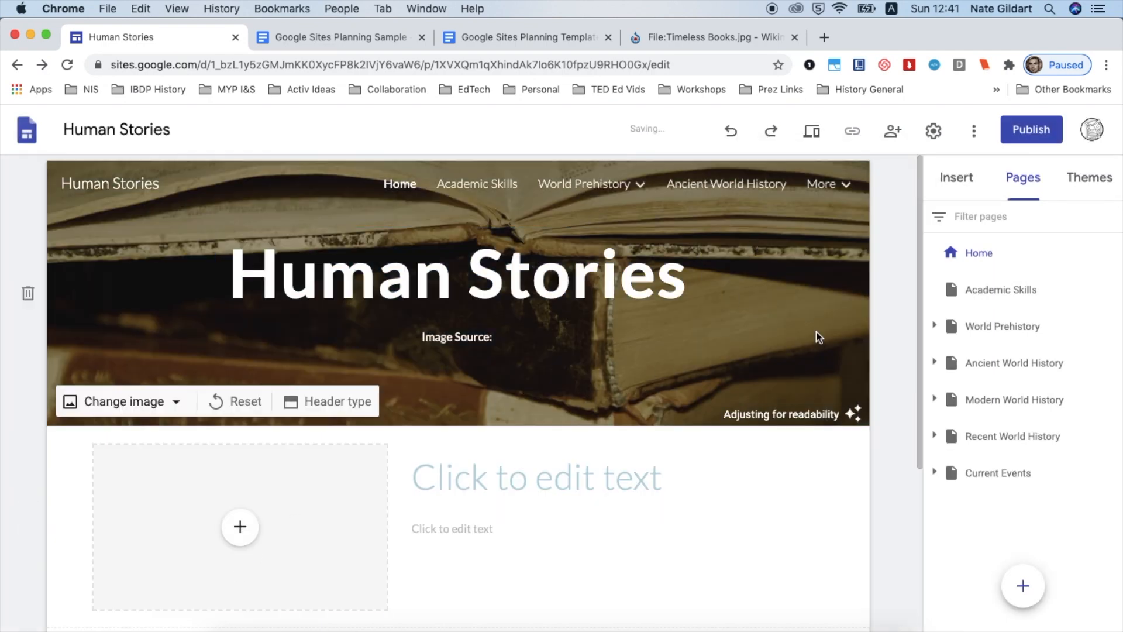
# Insert the Timeless Books image by URL into the image placeholder below the Home page header
pyautogui.scroll(-2, 705, 321)
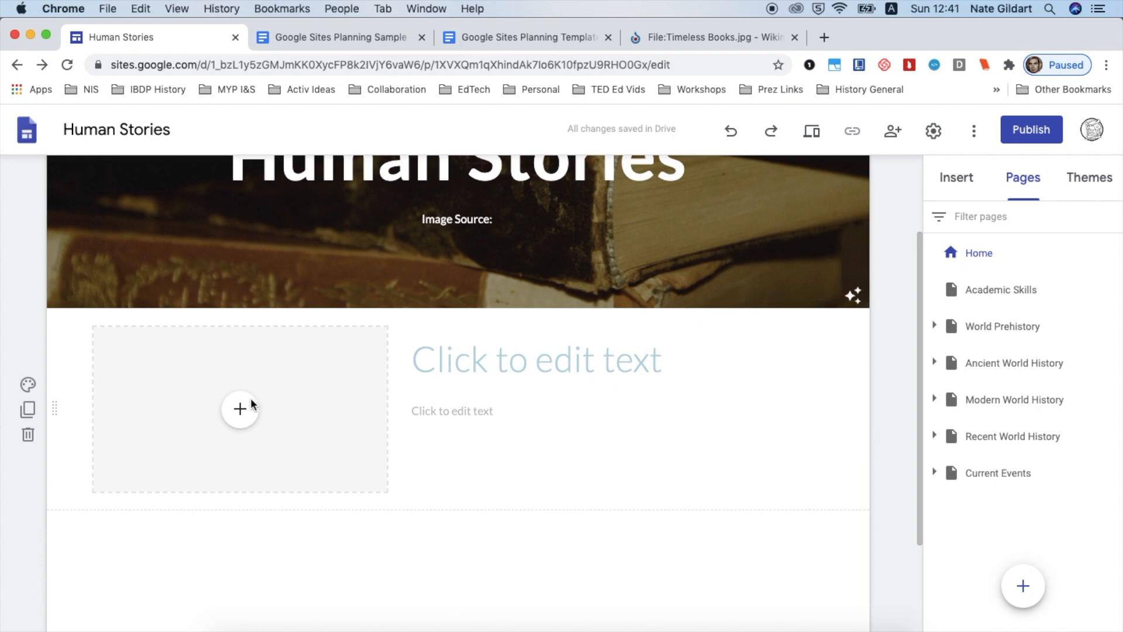
pyautogui.click(245, 408)
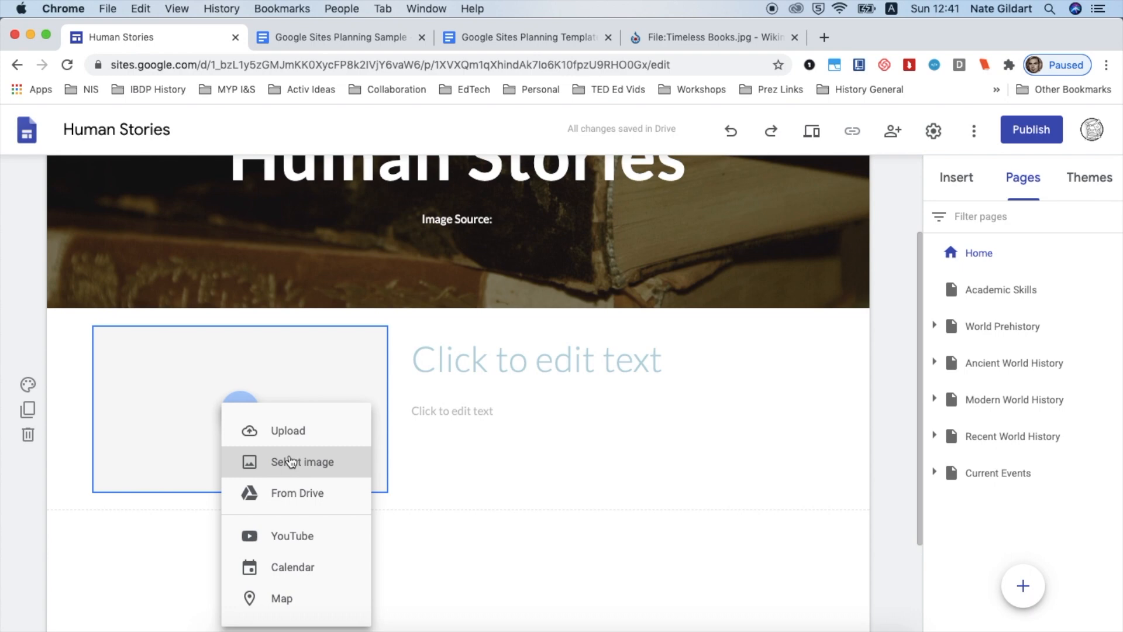
pyautogui.click(290, 461)
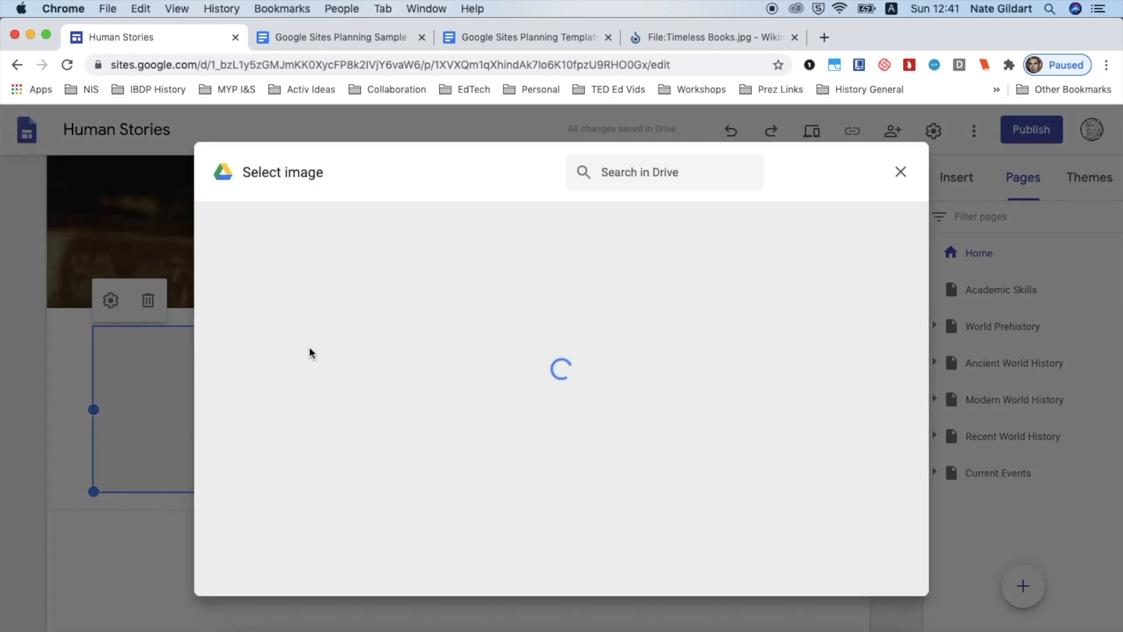
pyautogui.click(341, 217)
pyautogui.click(489, 294)
pyautogui.press('cmd+v')
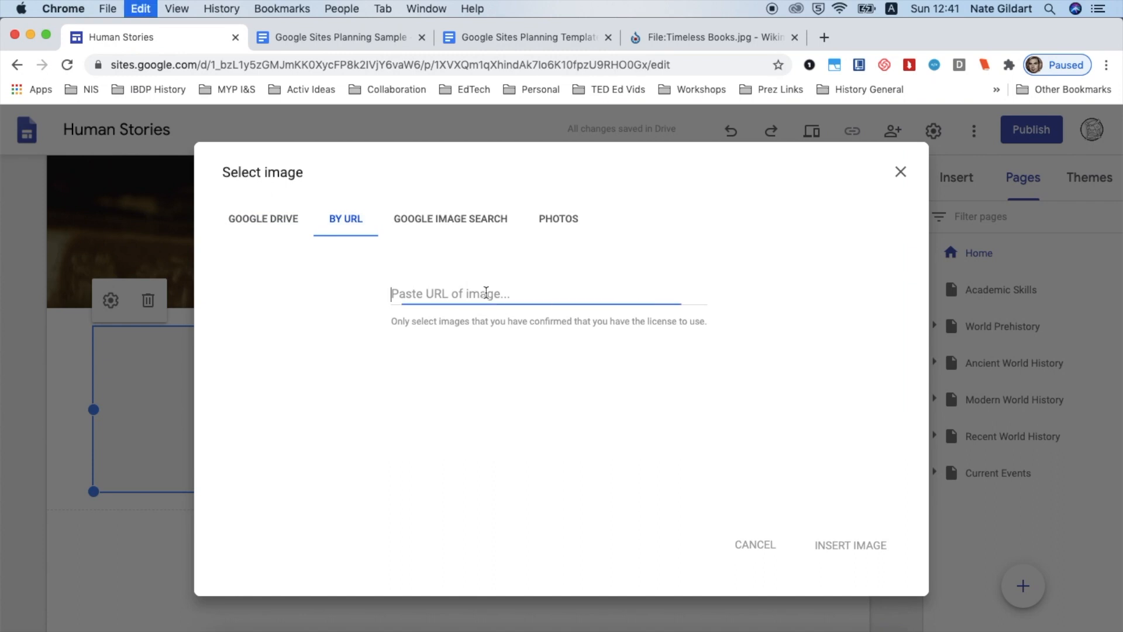
pyautogui.click(868, 551)
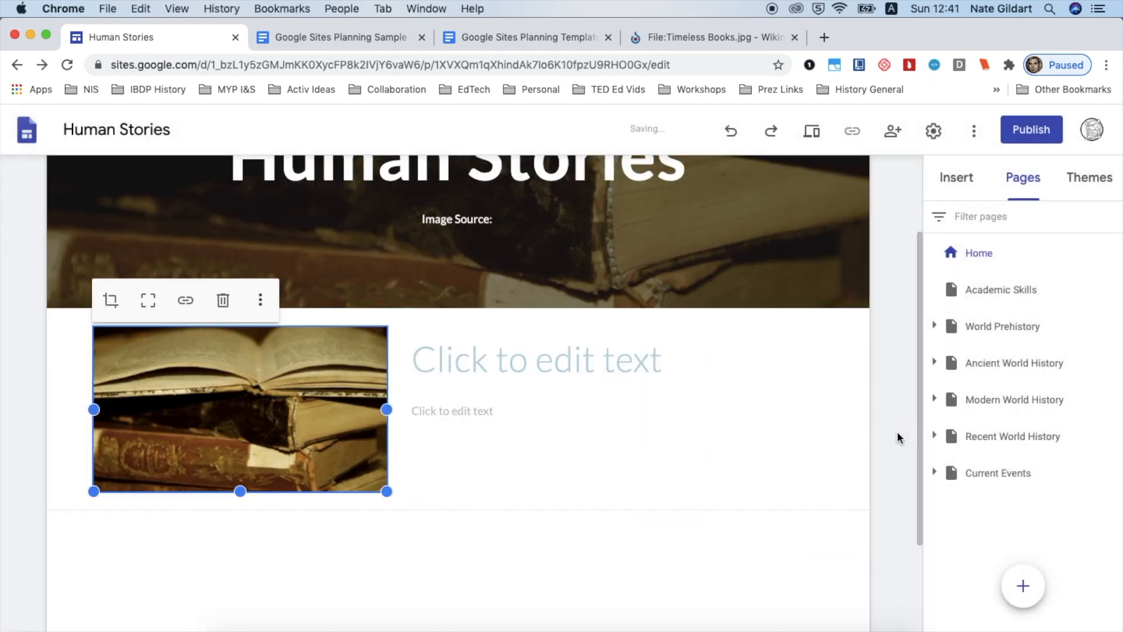
# Select the Timeless Books image source credit in the planning document
pyautogui.click(363, 37)
pyautogui.click(363, 436)
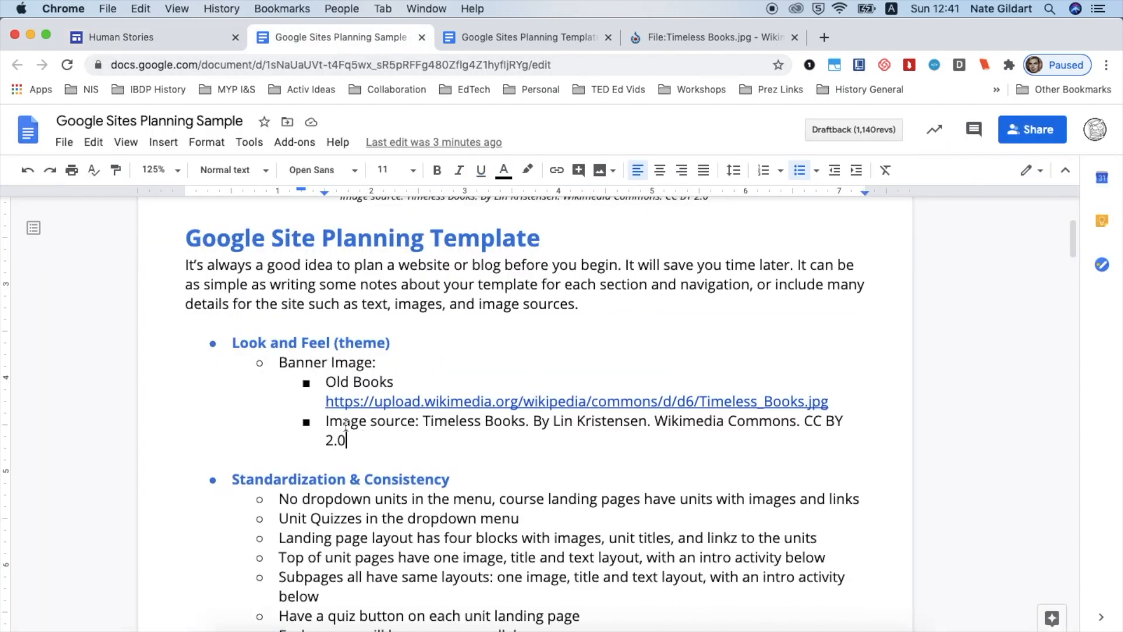
pyautogui.keyDown('shift'); pyautogui.click(427, 421); pyautogui.keyUp('shift')
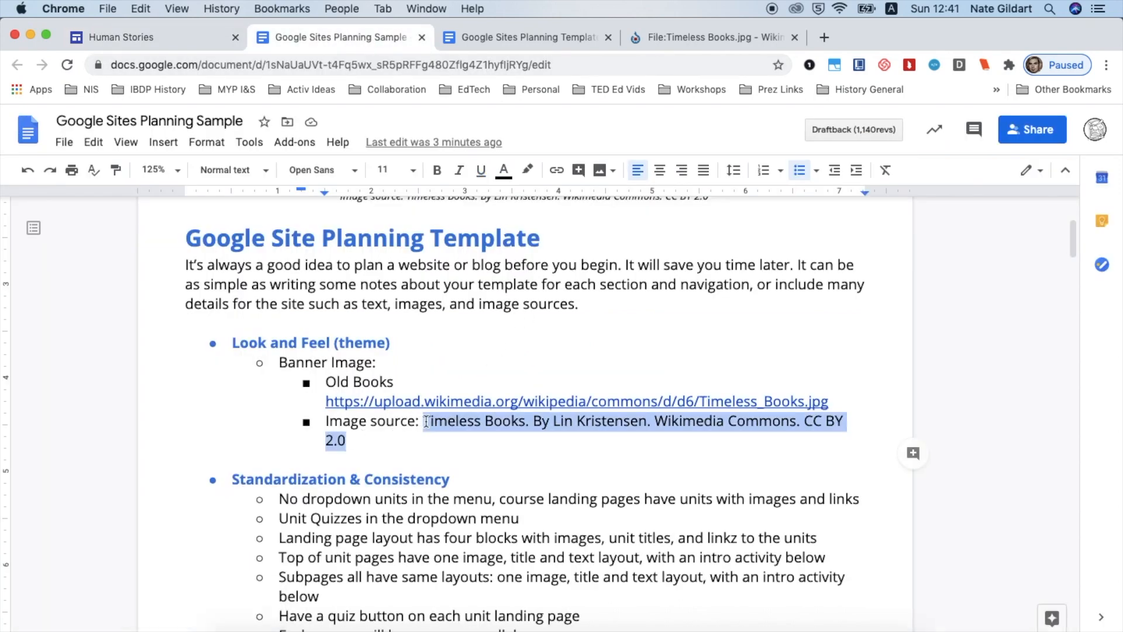
# Paste the image credit after Image Source: in the Home page header
pyautogui.click(189, 44)
pyautogui.click(500, 217)
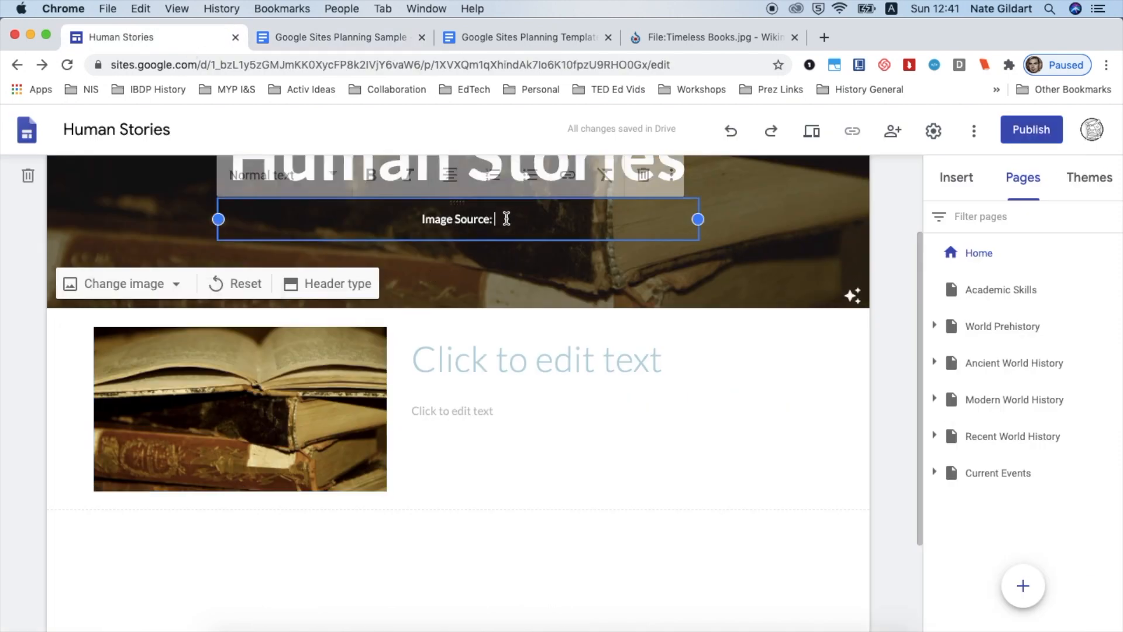
pyautogui.click(149, 9)
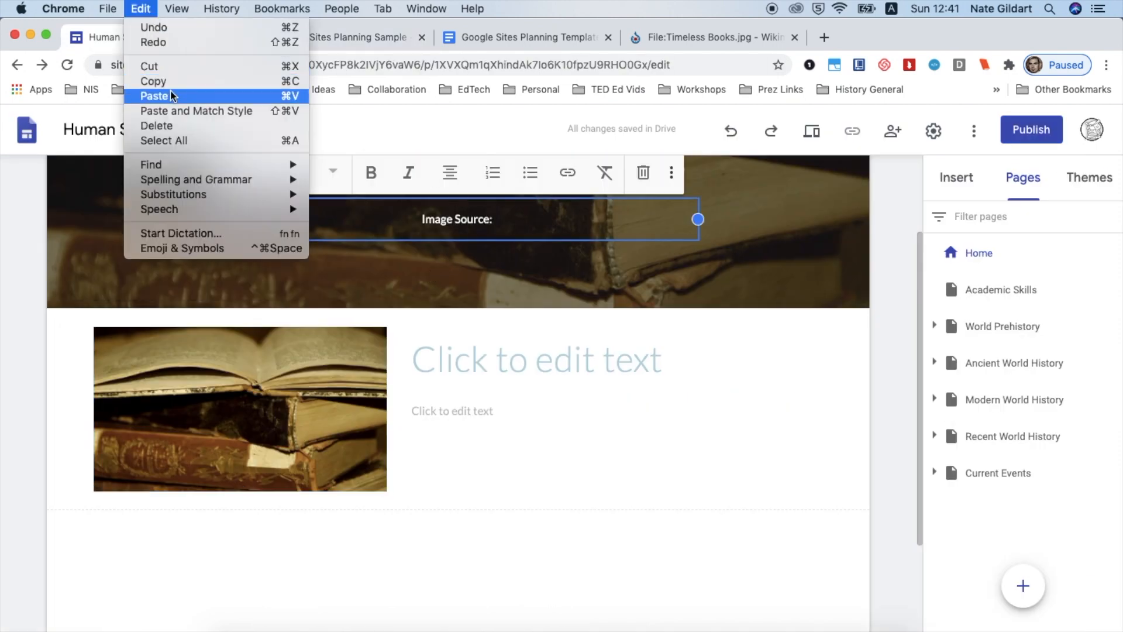
pyautogui.click(171, 114)
pyautogui.click(888, 244)
pyautogui.scroll(3, 888, 245)
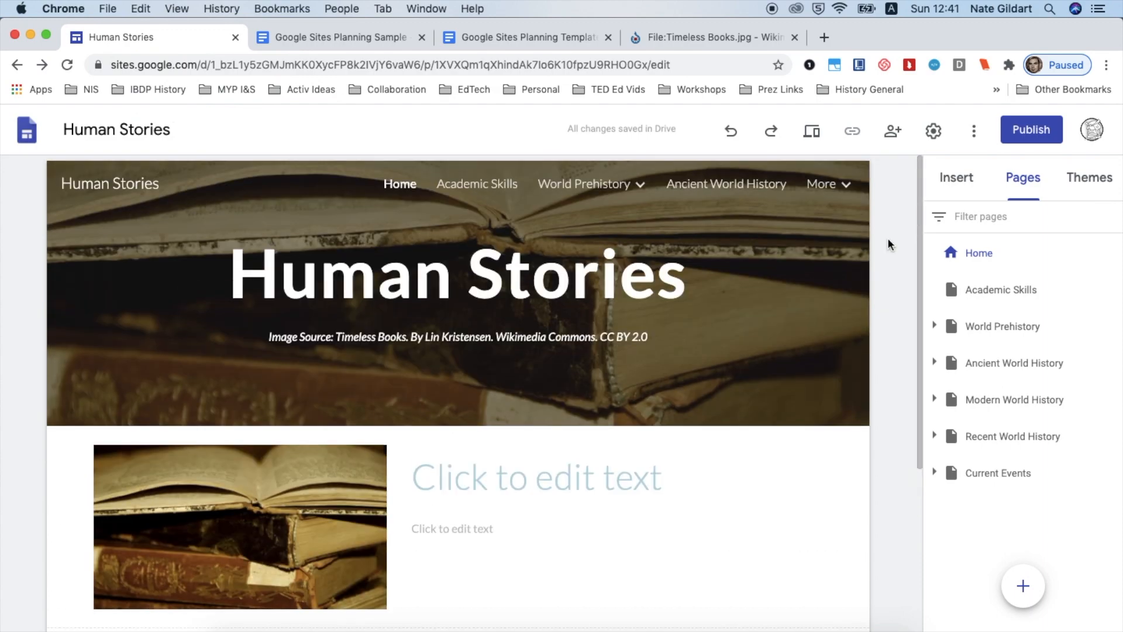
# Copy the Welcome to Human Stories! heading from the planning document into the Home page title box
pyautogui.click(367, 33)
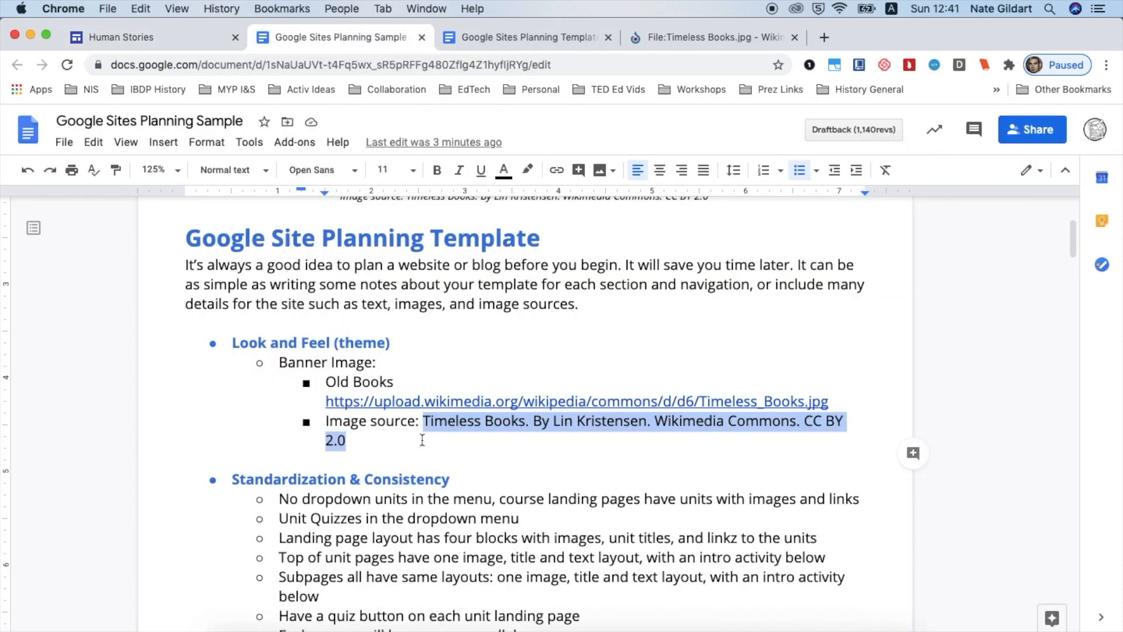
pyautogui.scroll(-10, 426, 432)
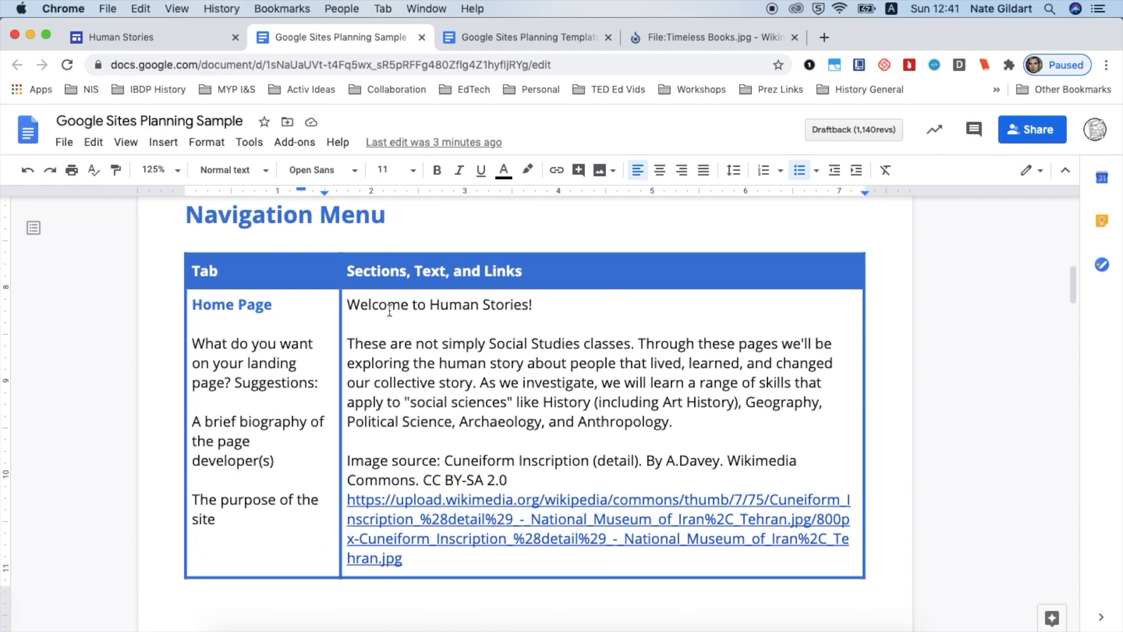
pyautogui.click(350, 302)
pyautogui.keyDown('shift'); pyautogui.click(540, 308); pyautogui.keyUp('shift')
pyautogui.press('super+c')
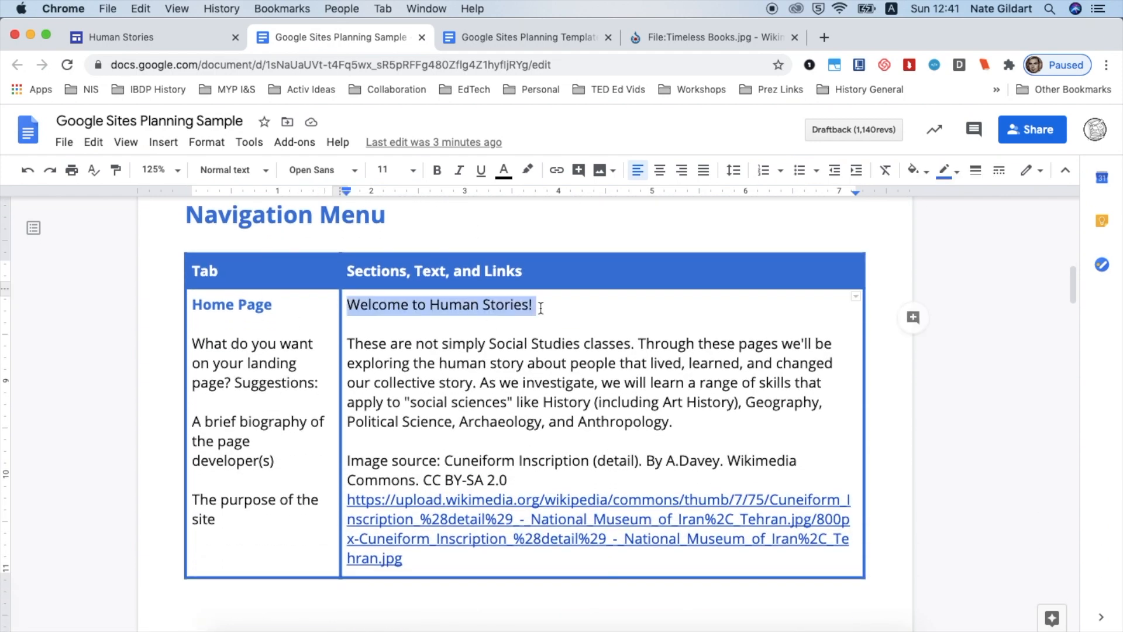
pyautogui.click(180, 42)
pyautogui.click(436, 464)
pyautogui.press('super+v')
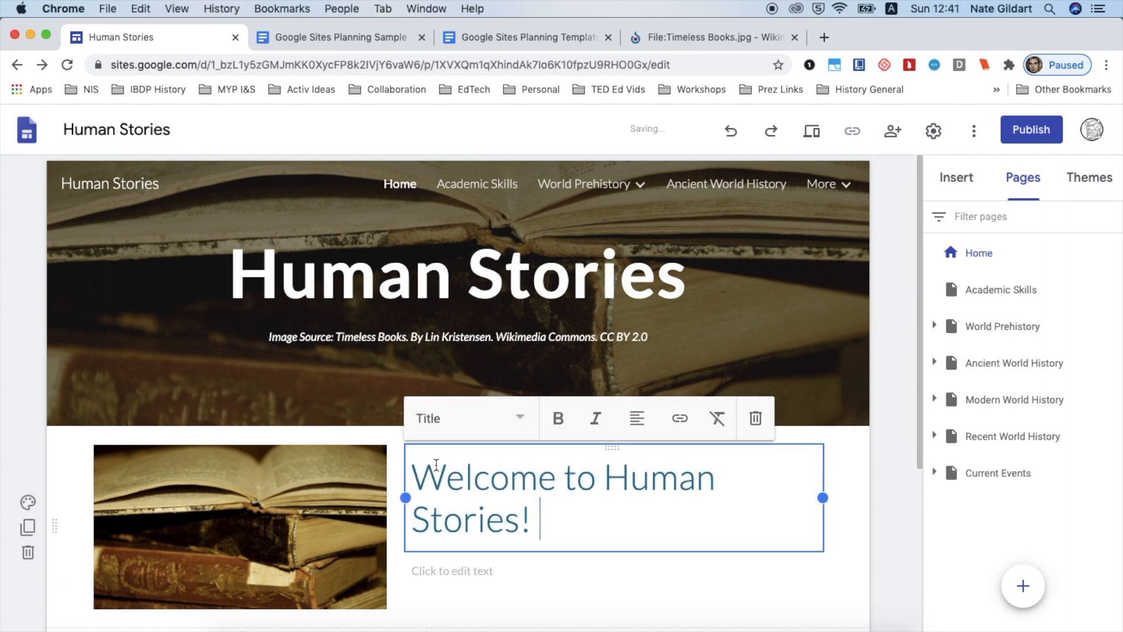
# Copy the introductory paragraph from the planning document into the text box below the Home page title
pyautogui.click(370, 38)
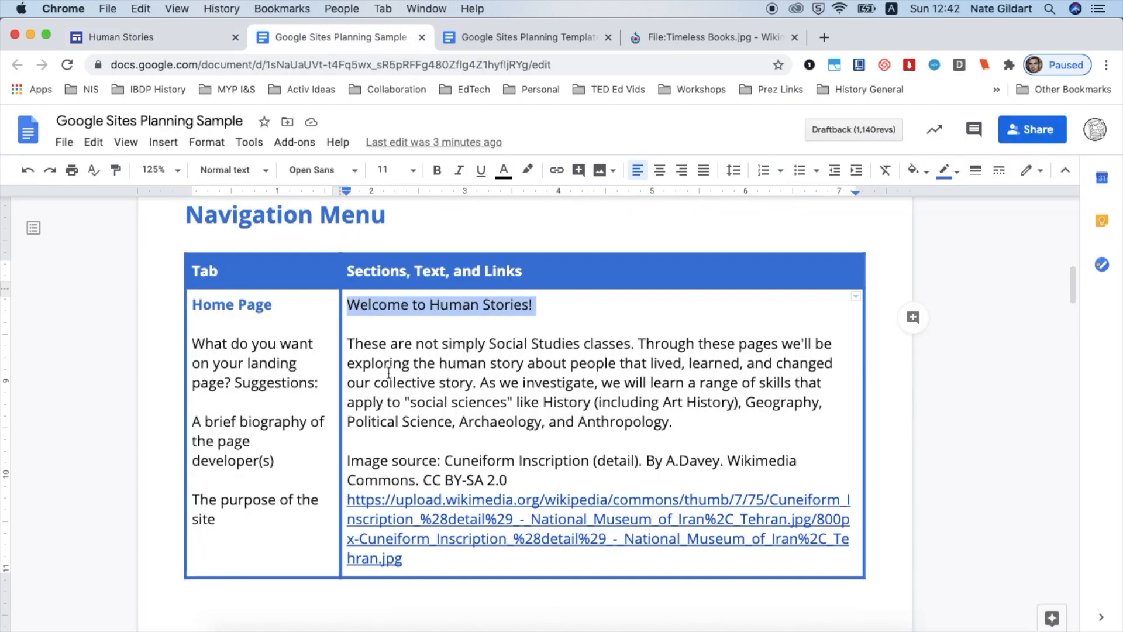
pyautogui.click(349, 342)
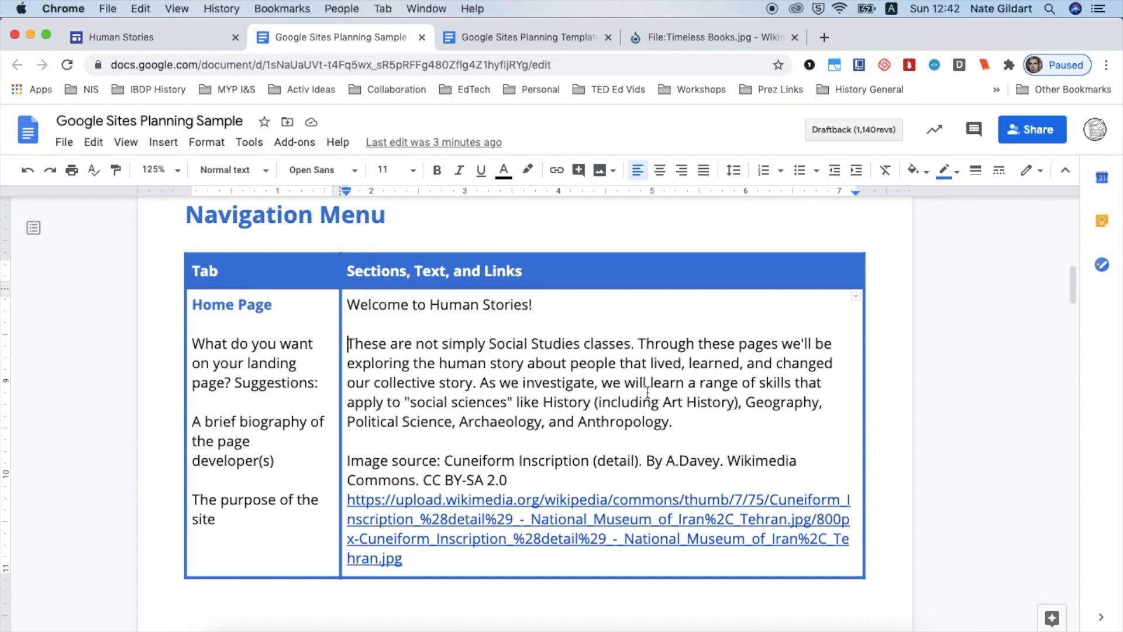
pyautogui.keyDown('shift'); pyautogui.click(676, 421); pyautogui.keyUp('shift')
pyautogui.press('super+c')
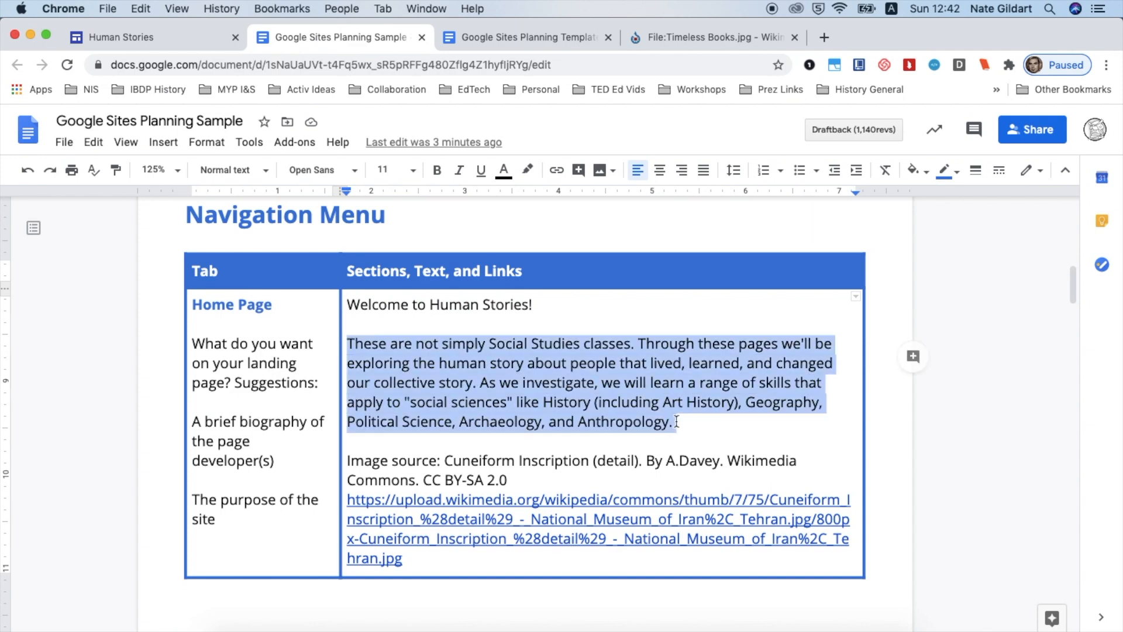
pyautogui.click(194, 36)
pyautogui.click(479, 573)
pyautogui.scroll(-3, 478, 578)
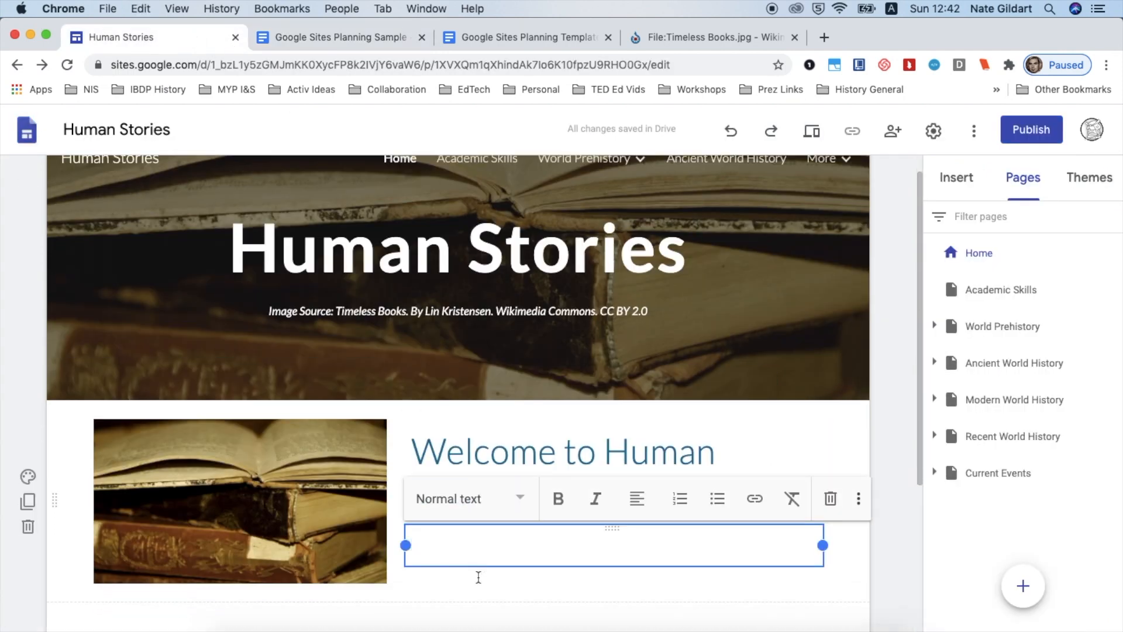
pyautogui.press('super+v')
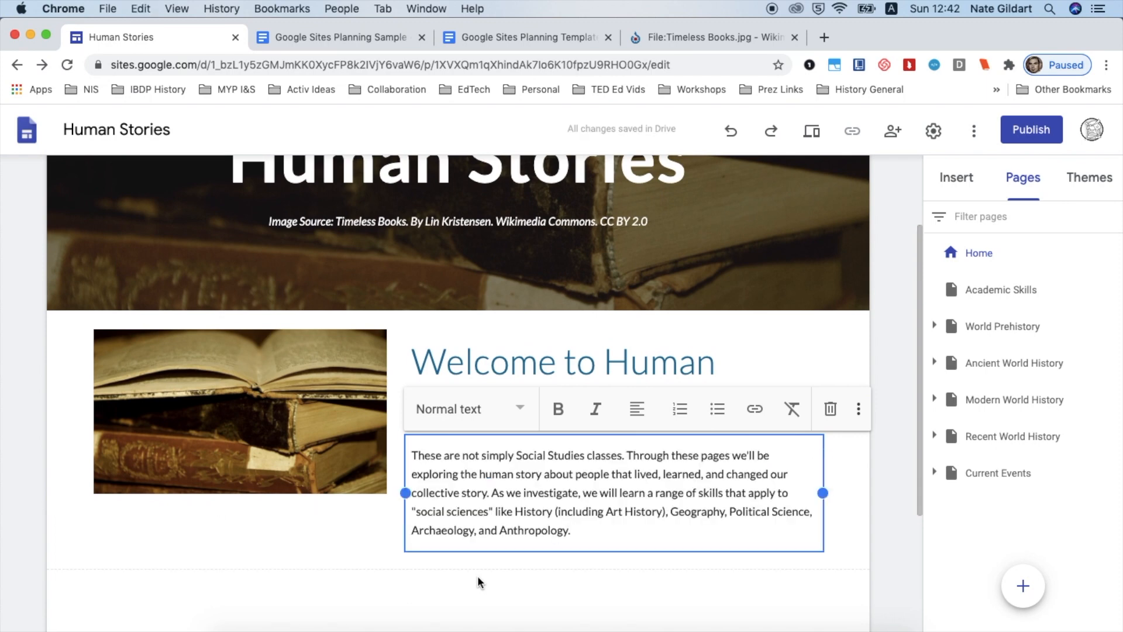
# Review the finished Home page welcome section
pyautogui.click(885, 496)
pyautogui.scroll(-2, 885, 496)
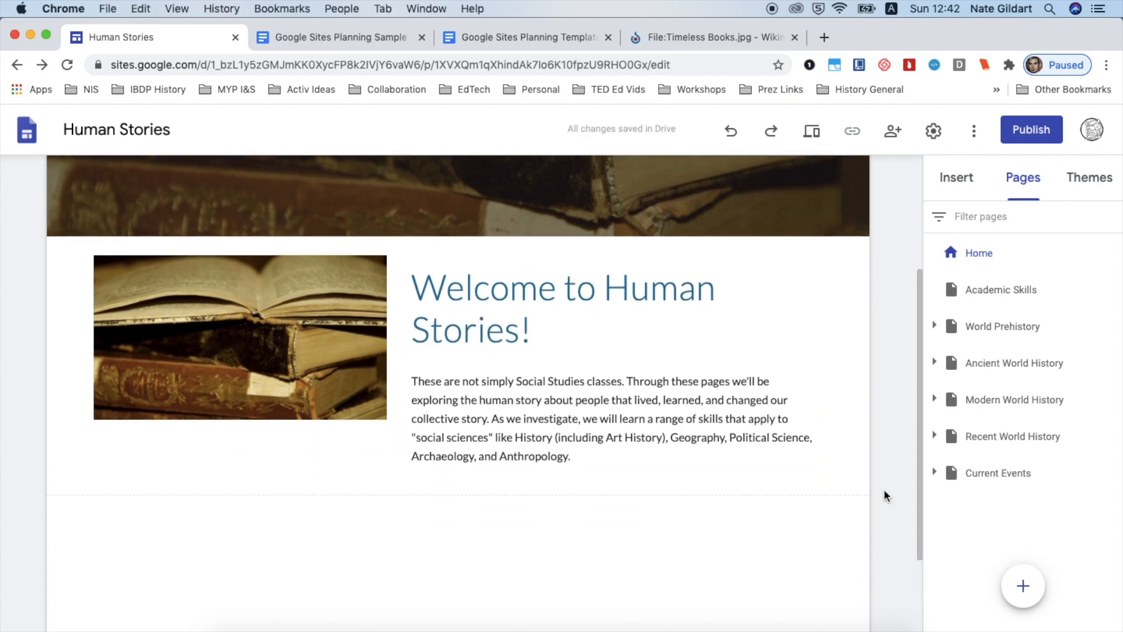
pyautogui.scroll(-2, 885, 496)
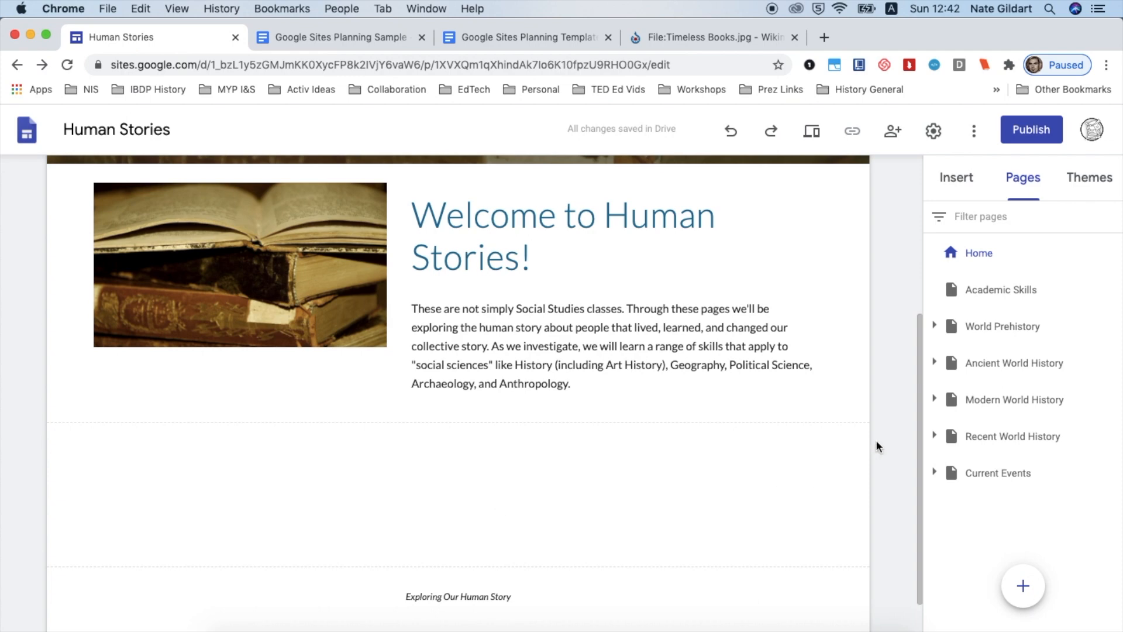
pyautogui.scroll(7, 876, 444)
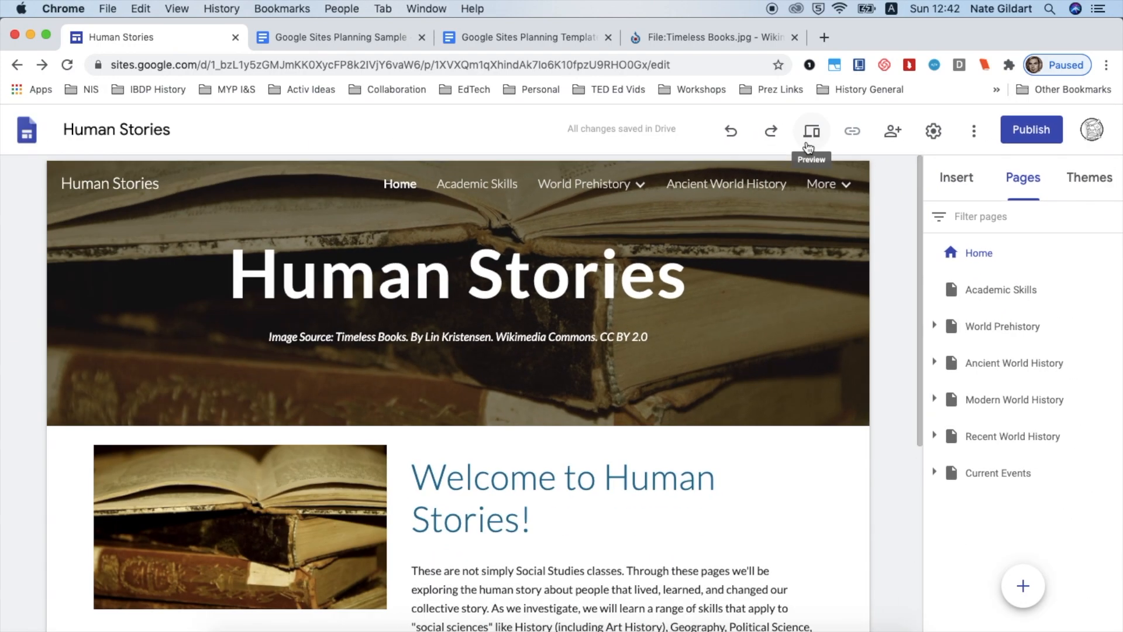
# Preview the Home page at phone, tablet and desktop sizes and exit the preview
pyautogui.click(807, 143)
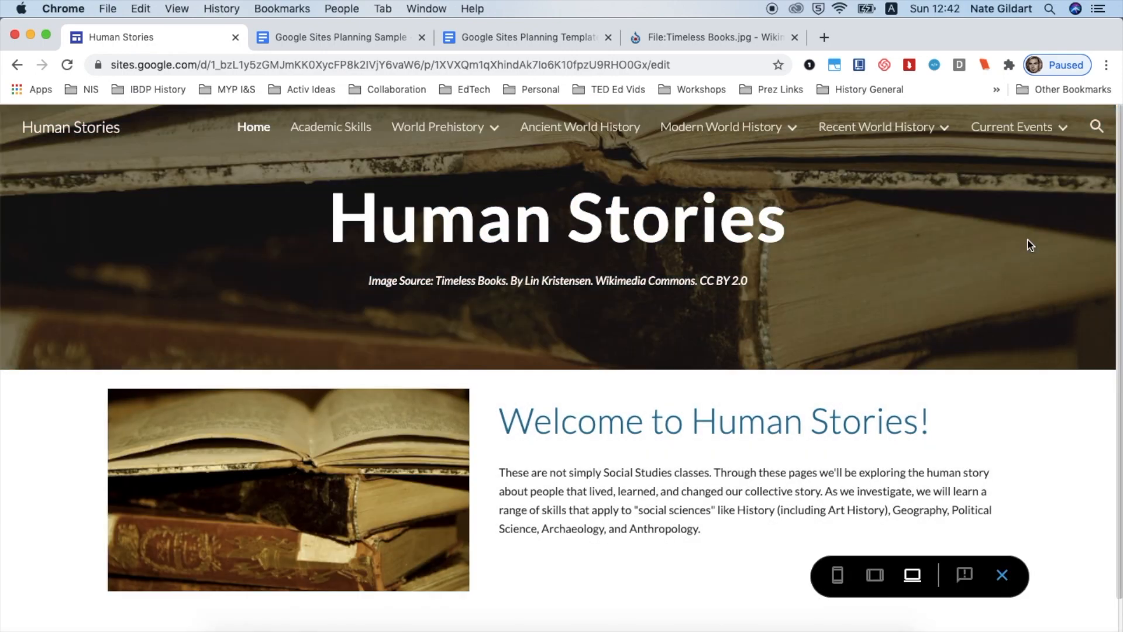
pyautogui.scroll(-1, 1110, 451)
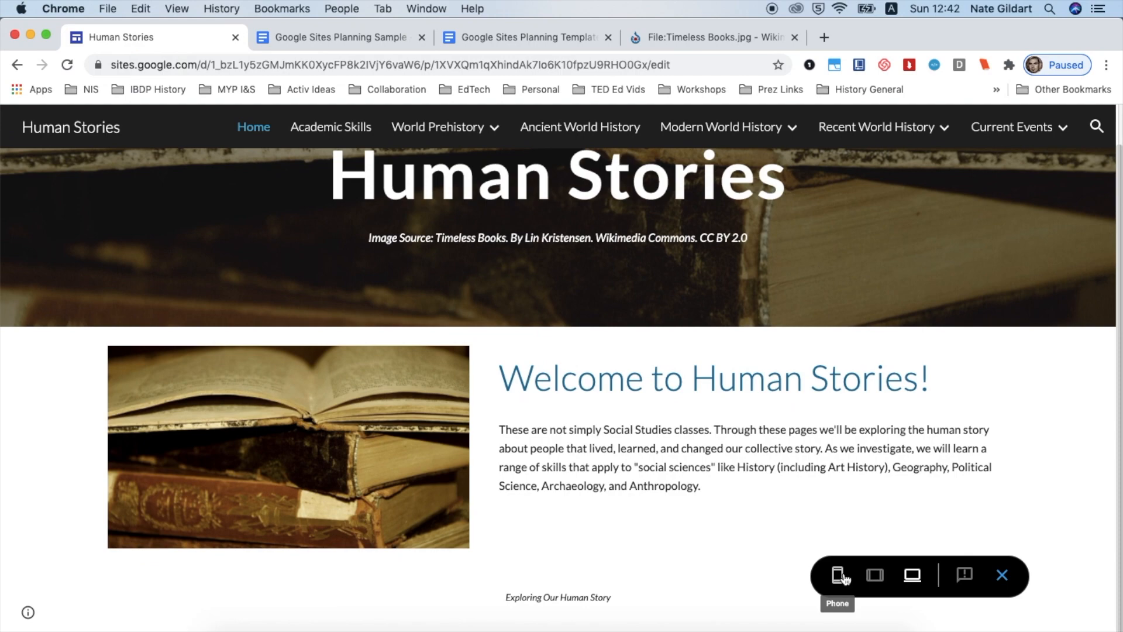
pyautogui.click(839, 576)
pyautogui.scroll(-5, 654, 484)
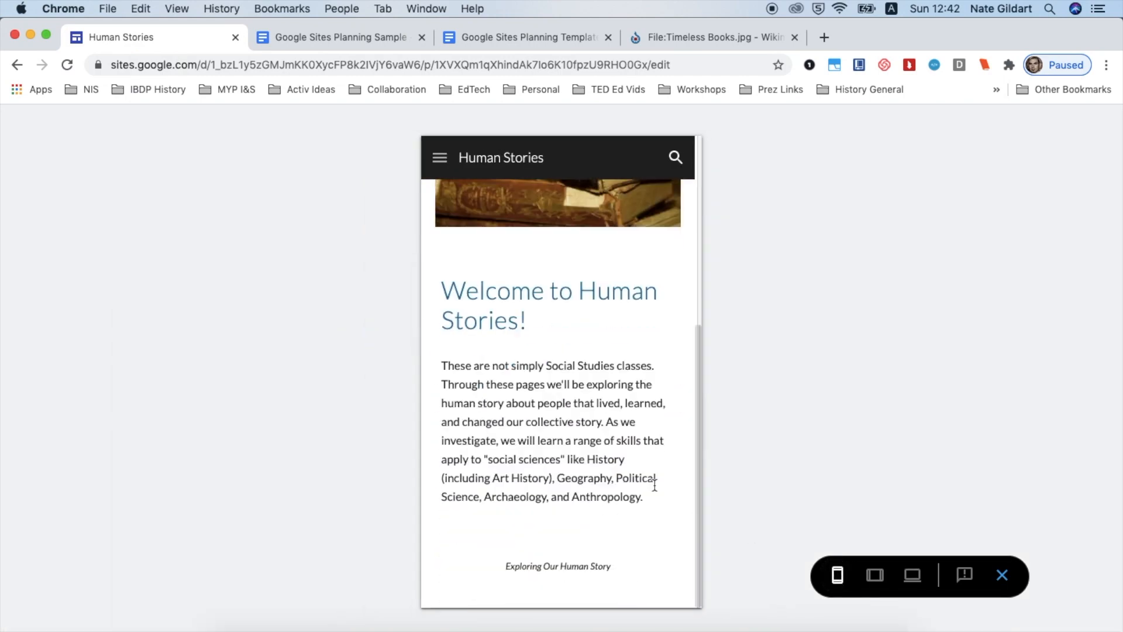
pyautogui.click(875, 575)
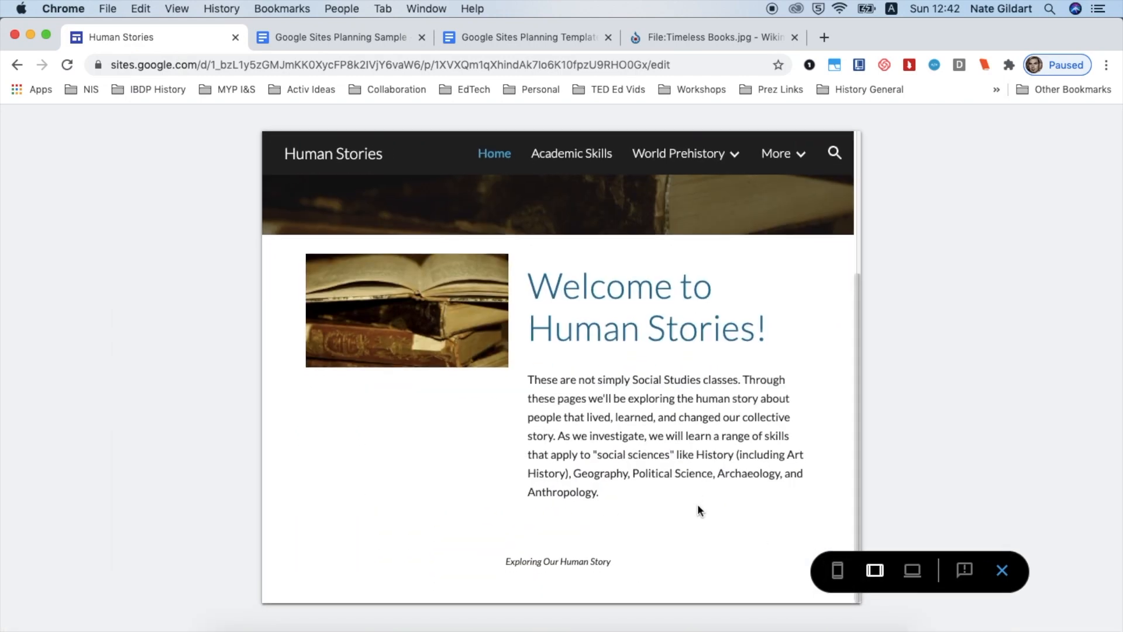
pyautogui.click(914, 576)
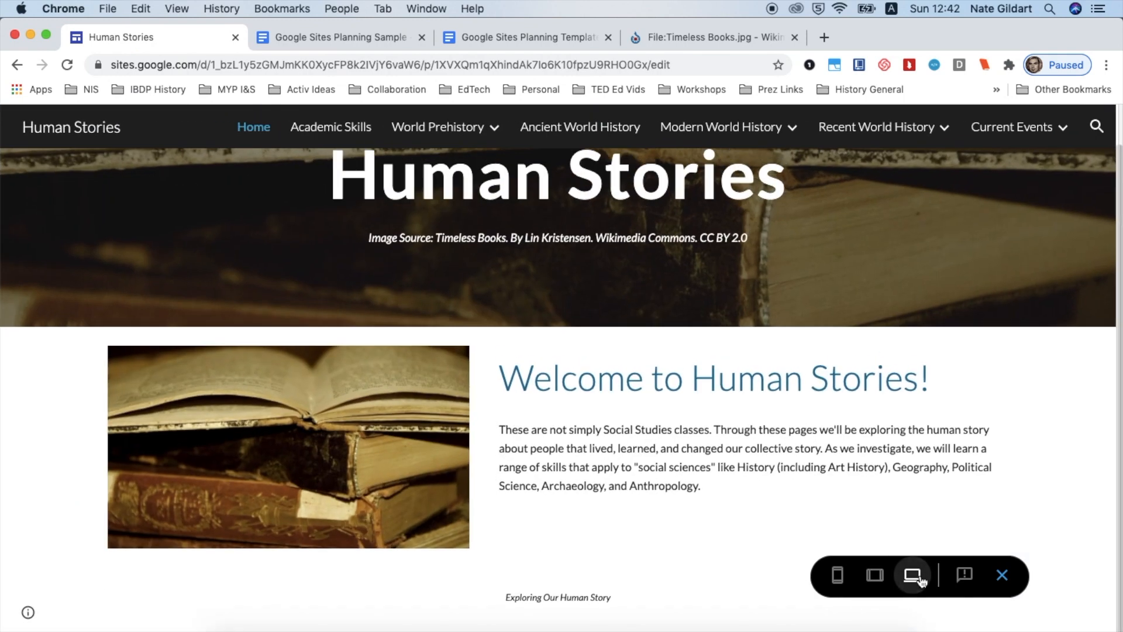
pyautogui.click(1002, 577)
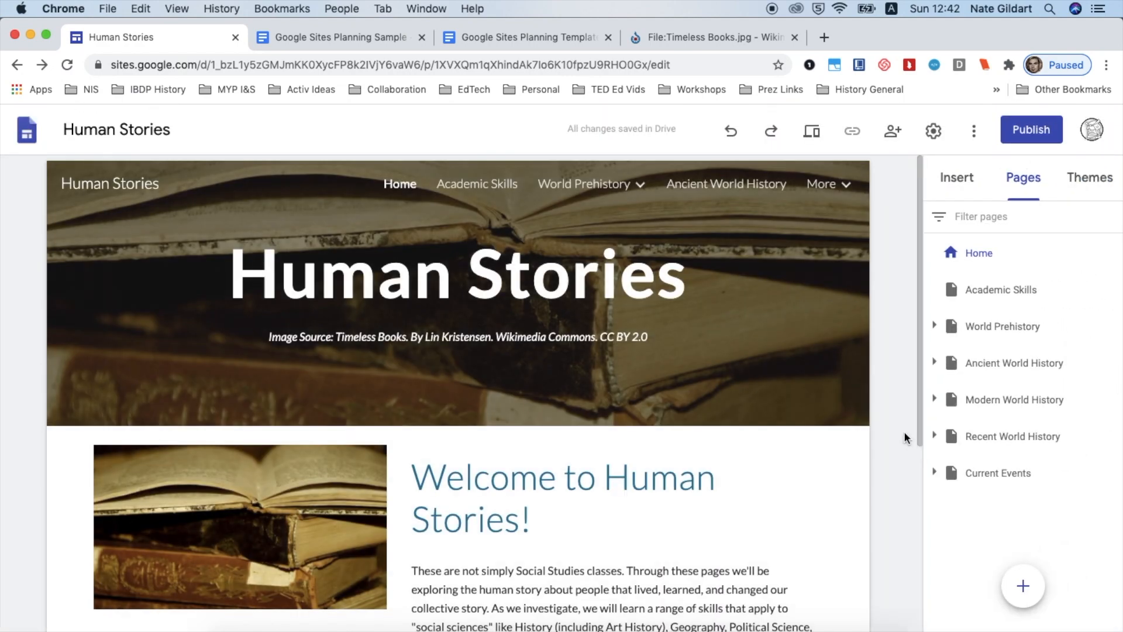
# Copy the What is 'prehistory'? heading from the planning document into the World Prehistory page title box
pyautogui.scroll(-2, 904, 433)
pyautogui.scroll(2, 904, 433)
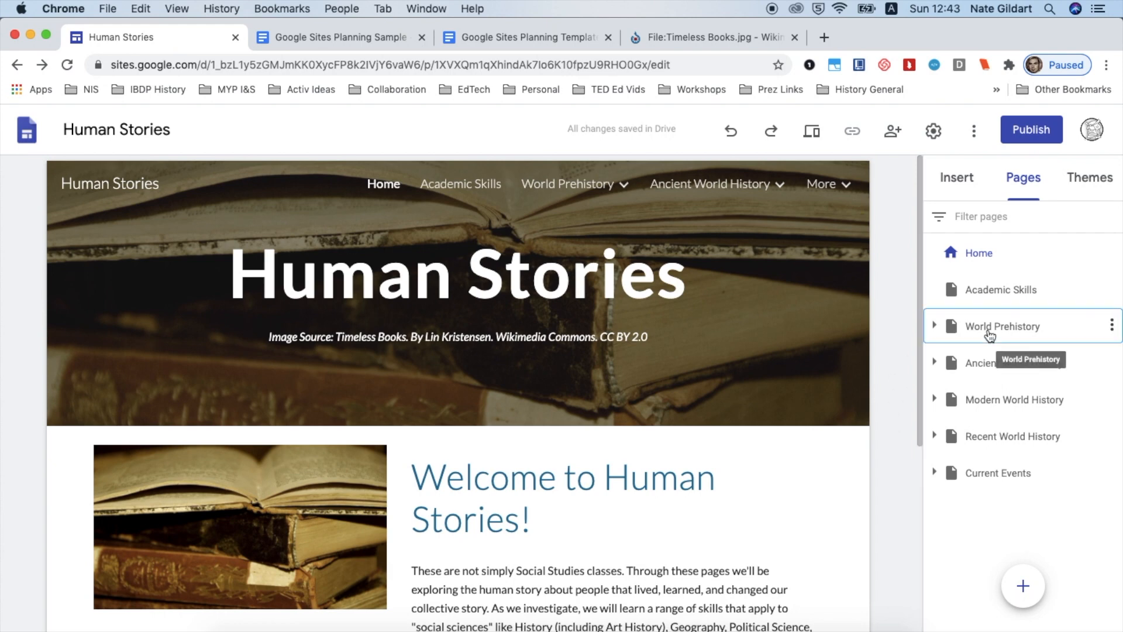
pyautogui.click(989, 333)
pyautogui.click(934, 326)
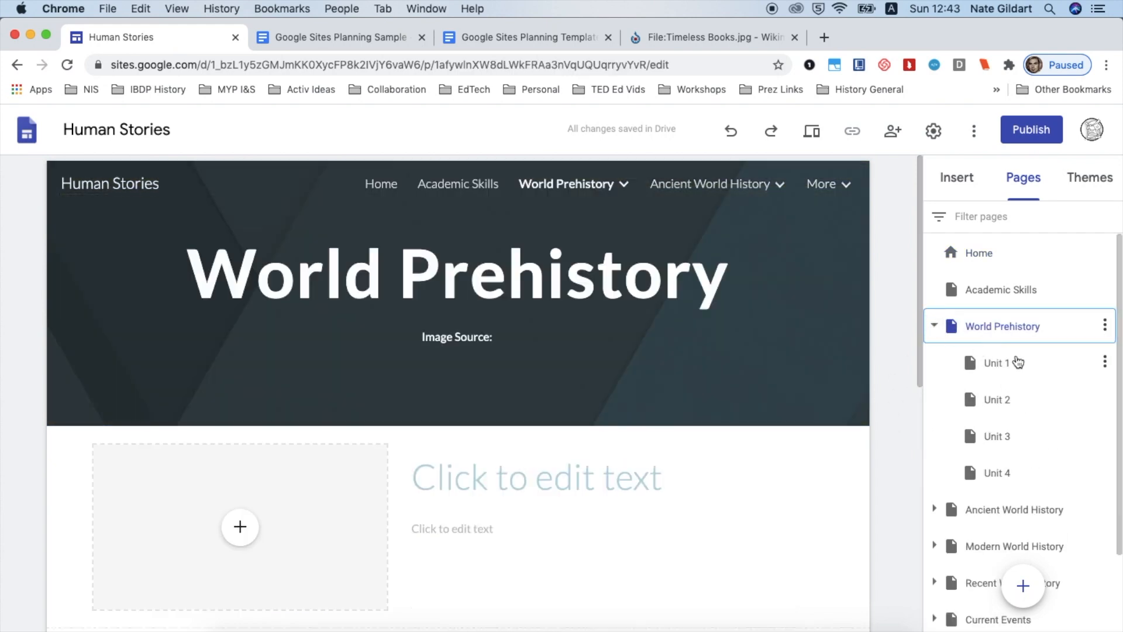
pyautogui.scroll(-3, 893, 438)
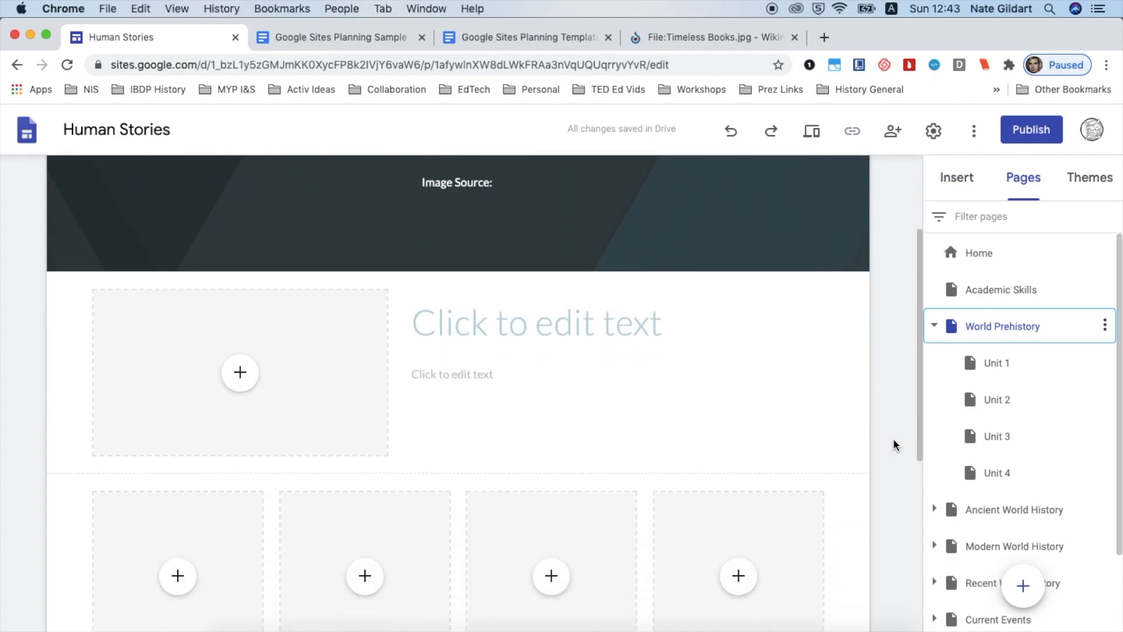
pyautogui.click(363, 37)
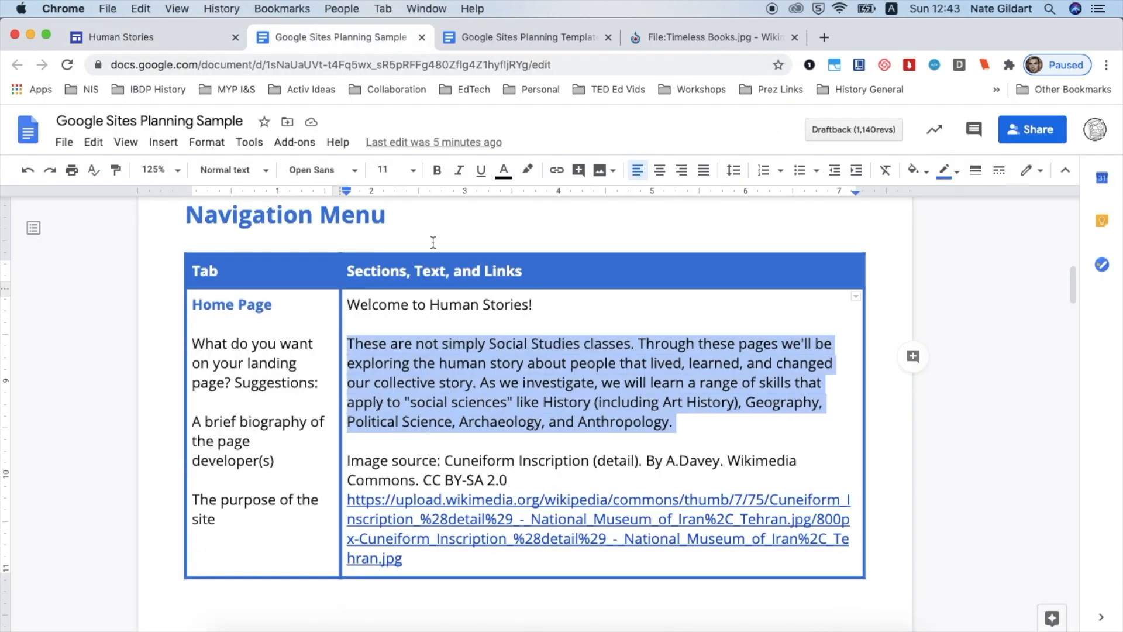
pyautogui.scroll(-15, 451, 358)
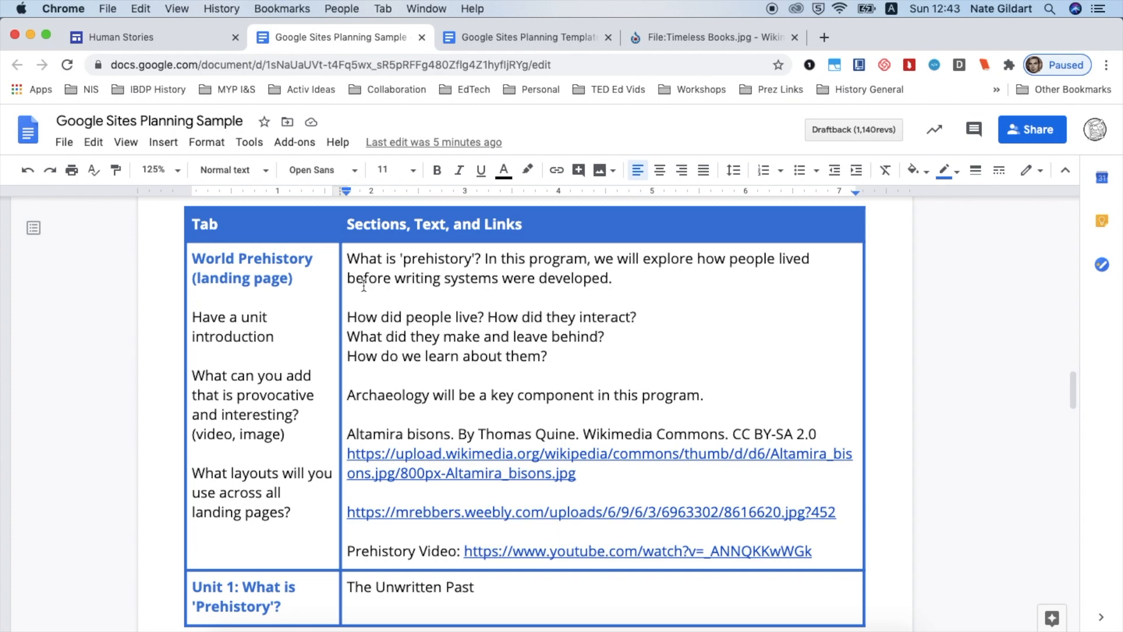
pyautogui.click(350, 259)
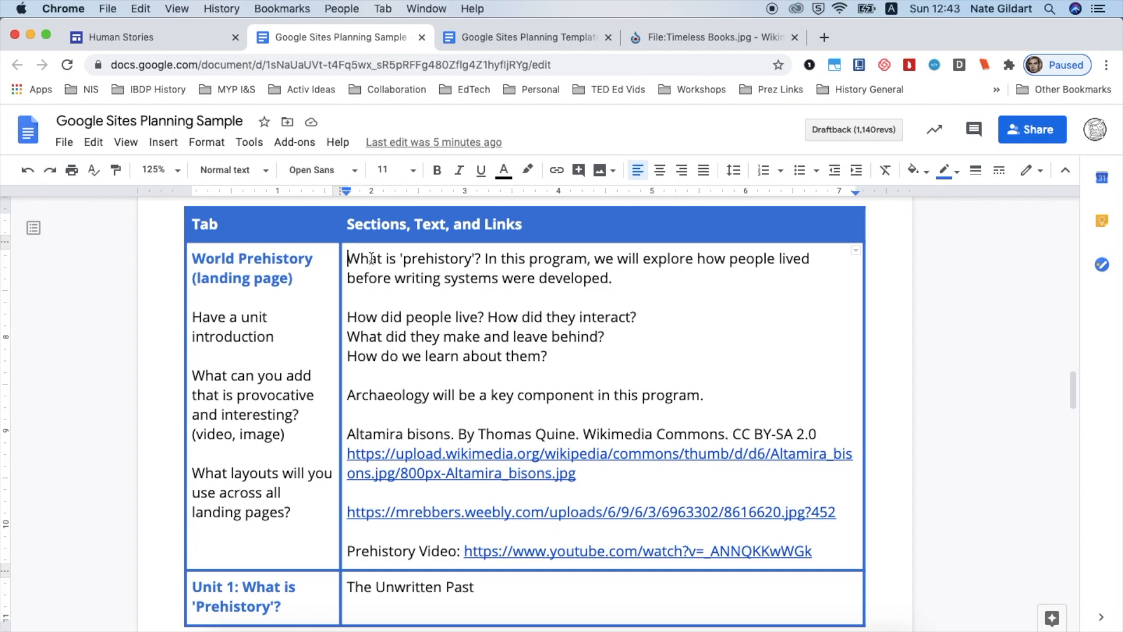
pyautogui.keyDown('shift'); pyautogui.click(484, 259); pyautogui.keyUp('shift')
pyautogui.press('super+c')
pyautogui.click(171, 39)
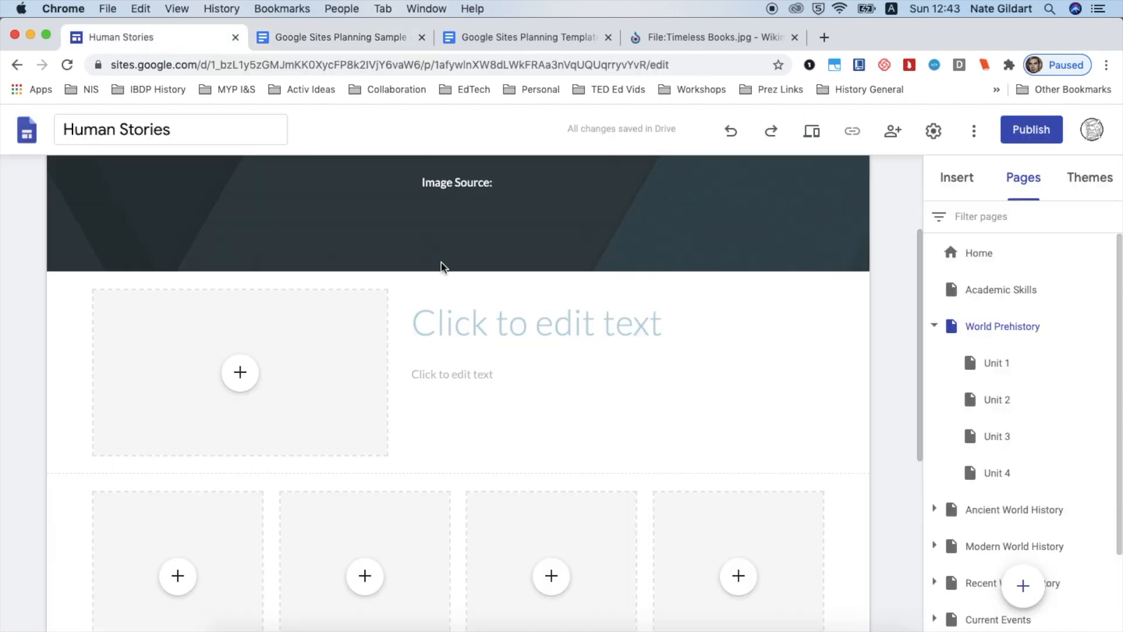
pyautogui.click(450, 305)
pyautogui.press('super+v')
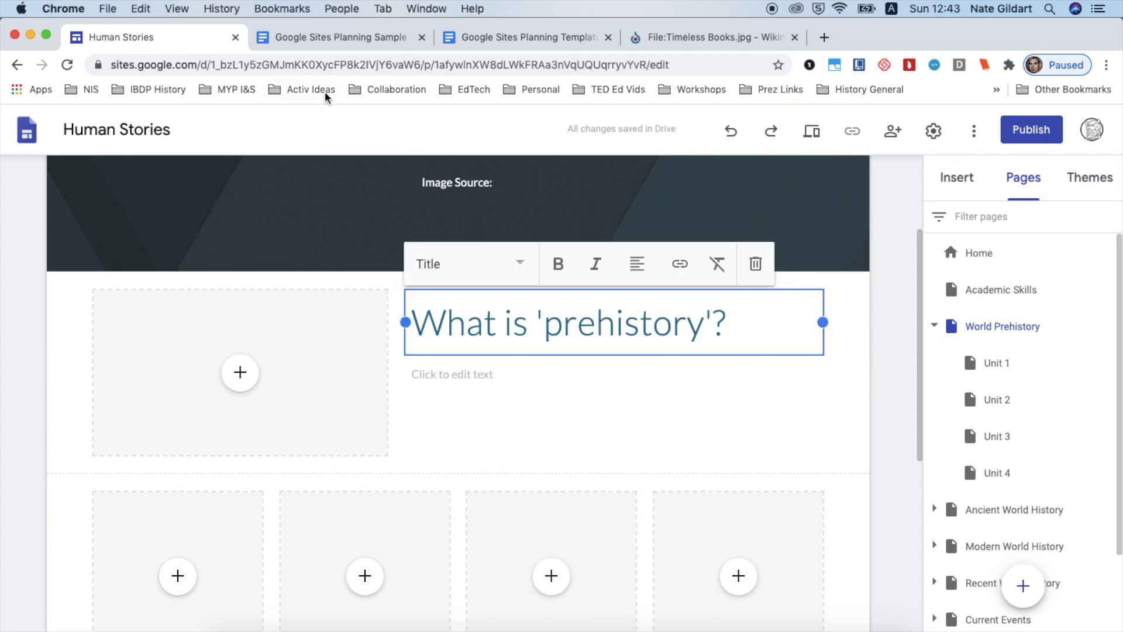
# Copy the sentence about how people lived before writing systems into the text box below the World Prehistory title
pyautogui.click(333, 36)
pyautogui.write('In this program, we will explore how people lived before writing systems were developed.')
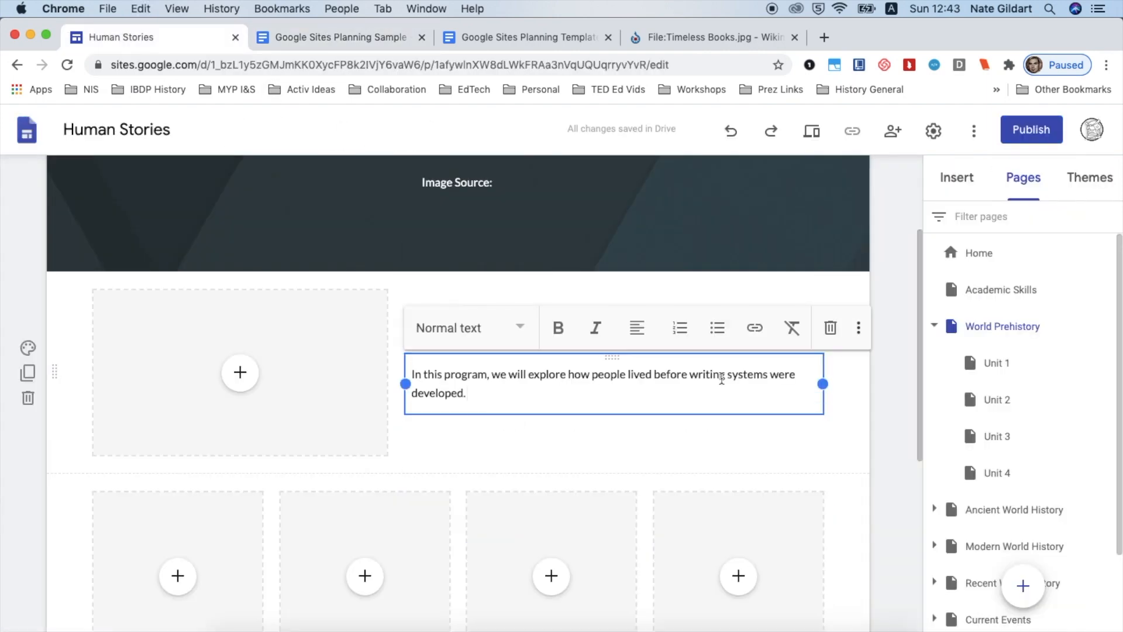
pyautogui.click(365, 37)
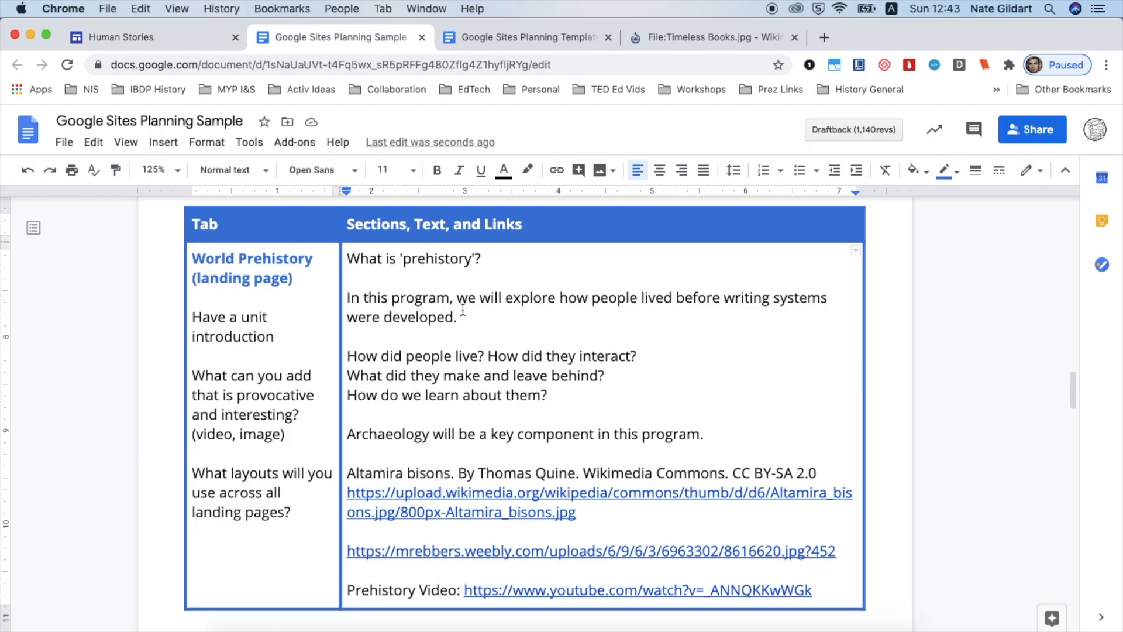
# Review the filled World Prehistory page from banner to unit links
pyautogui.scroll(-5, 463, 309)
pyautogui.scroll(-3, 462, 309)
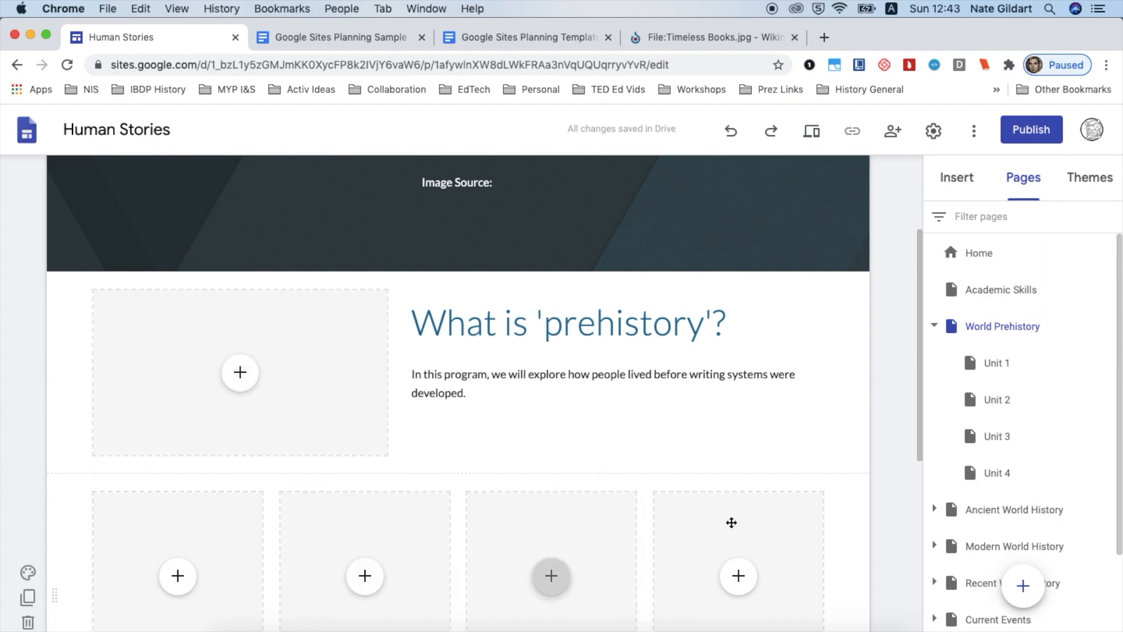
pyautogui.scroll(-3, 830, 508)
pyautogui.scroll(-1, 836, 505)
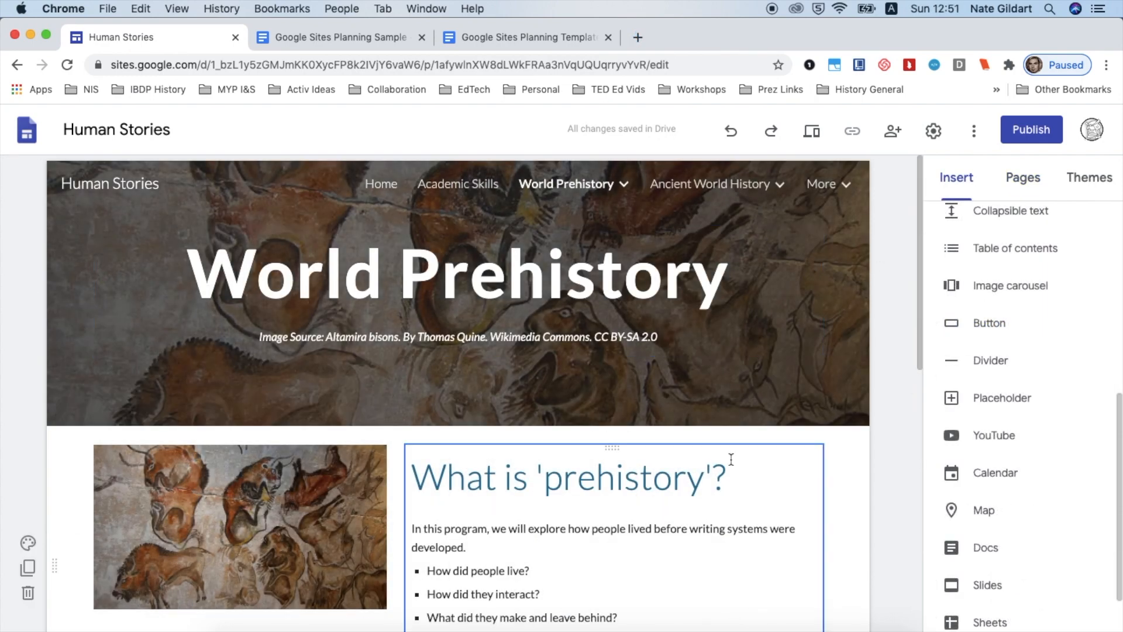
pyautogui.scroll(-7, 730, 459)
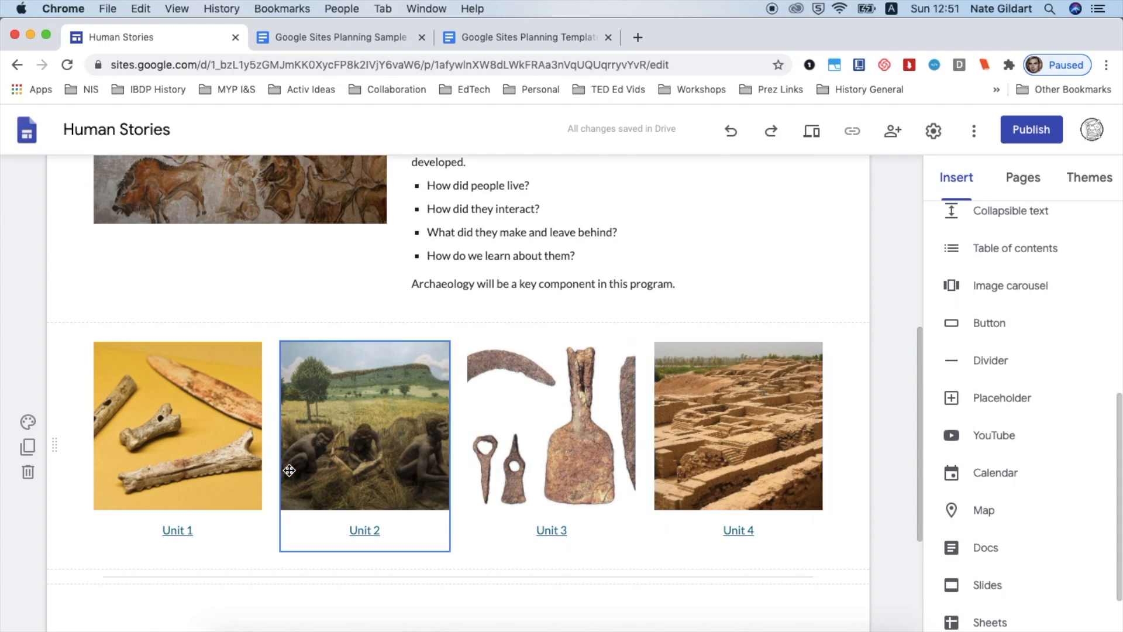
pyautogui.scroll(4, 886, 380)
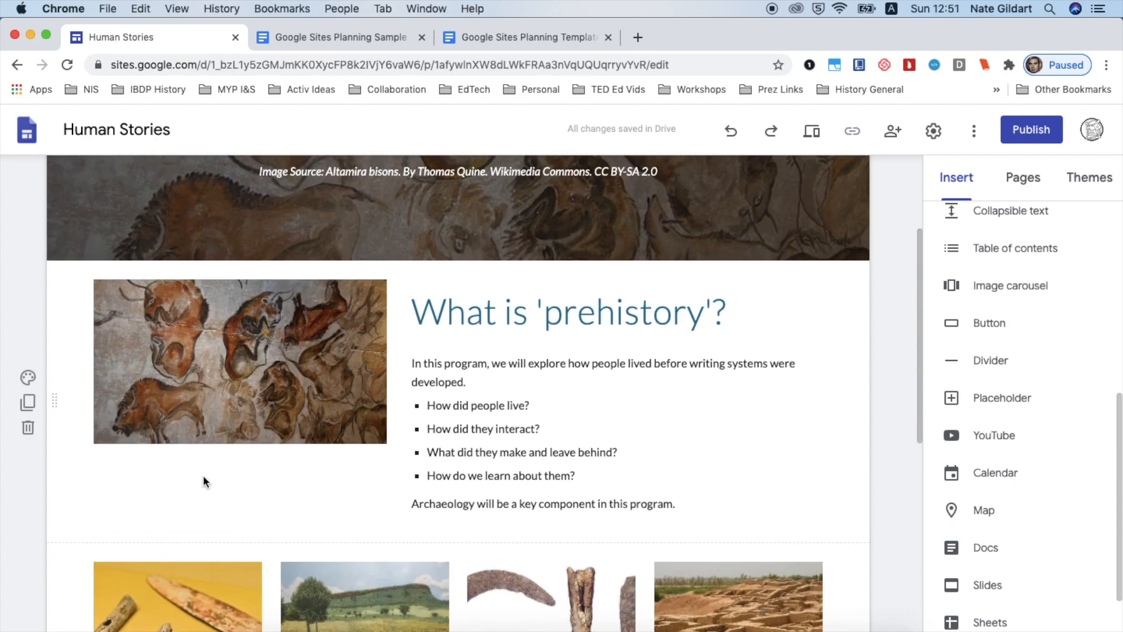
pyautogui.scroll(3, 917, 370)
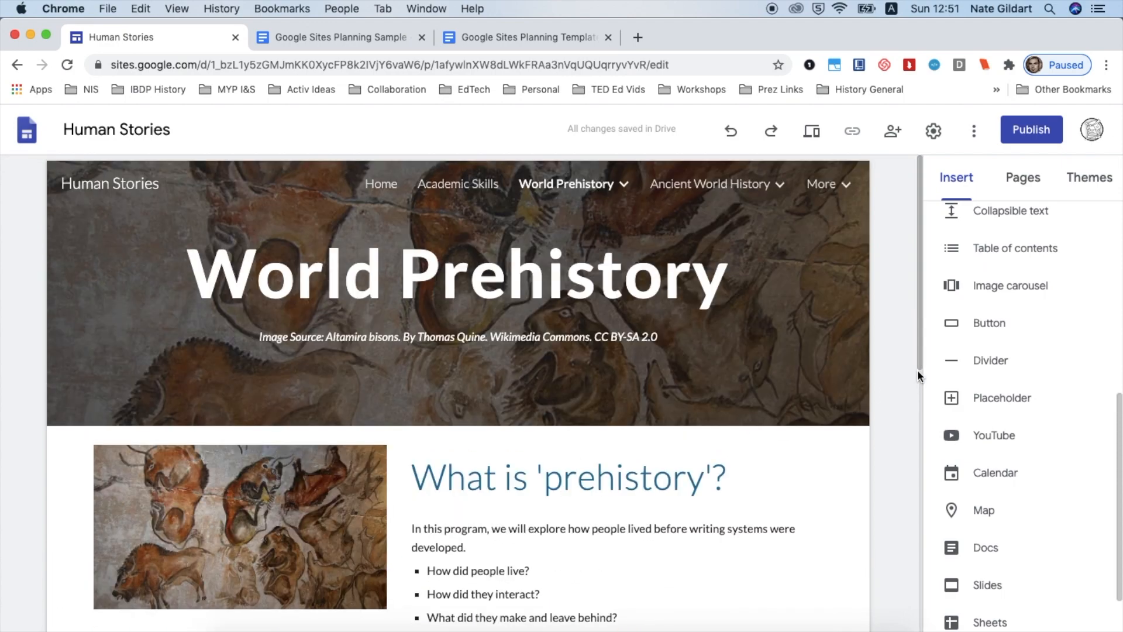
pyautogui.scroll(6, 1011, 324)
pyautogui.scroll(-6, 1010, 321)
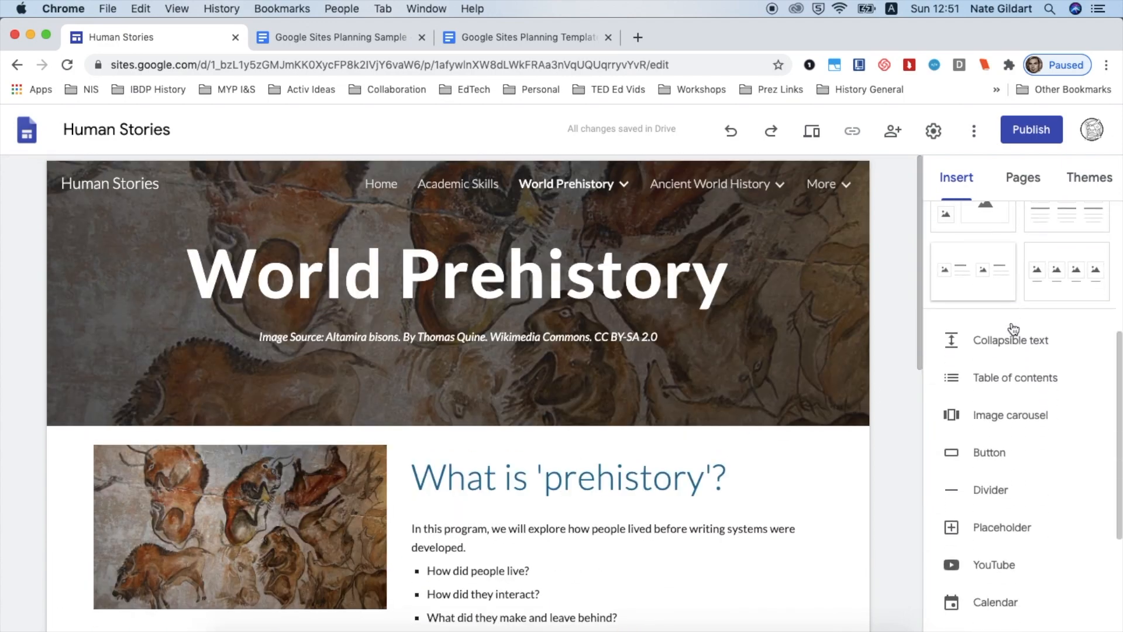
# Insert a button named Pre Course Quiz on the World Prehistory page, pasting the quiz form link
pyautogui.click(991, 286)
pyautogui.write('P')
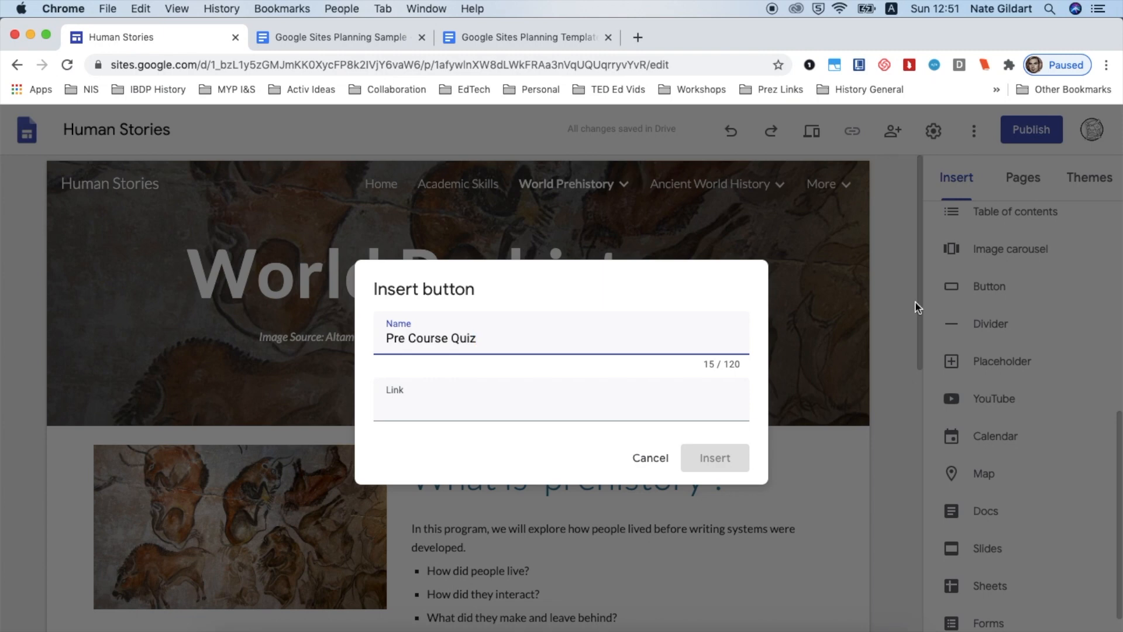
pyautogui.write('re Course Quiz')
pyautogui.click(664, 409)
pyautogui.press('super+v')
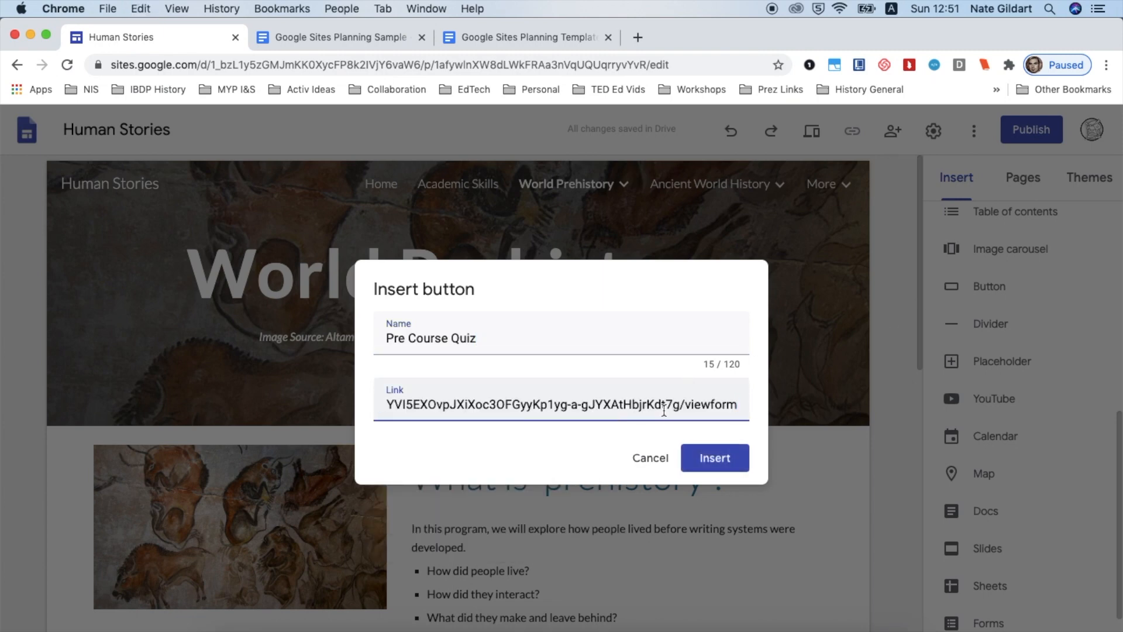
pyautogui.click(702, 460)
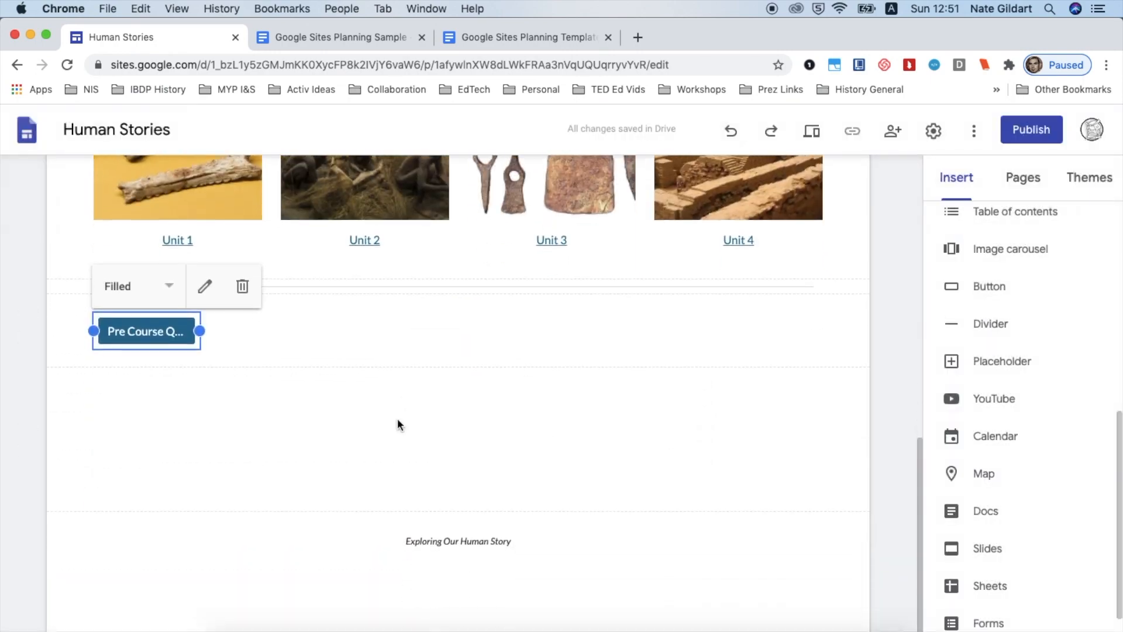
# Move the Pre Course Quiz button into the intro section below the cave painting image
pyautogui.scroll(3, 280, 408)
pyautogui.moveTo(147, 494); pyautogui.dragTo(206, 315)
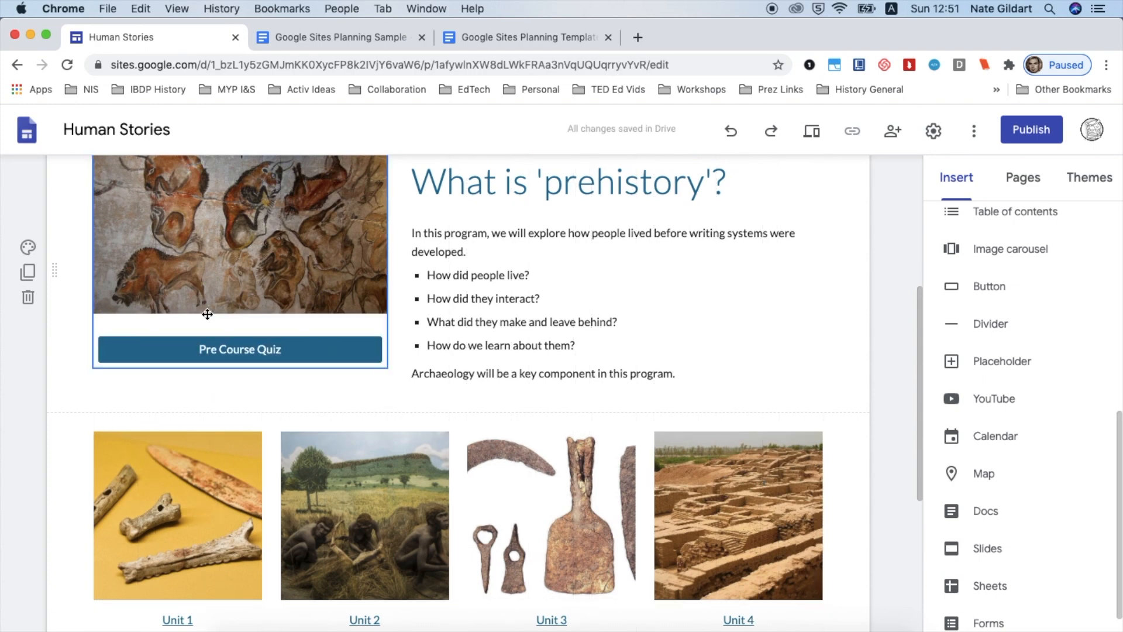
pyautogui.click(284, 351)
pyautogui.click(284, 349)
pyautogui.click(284, 351)
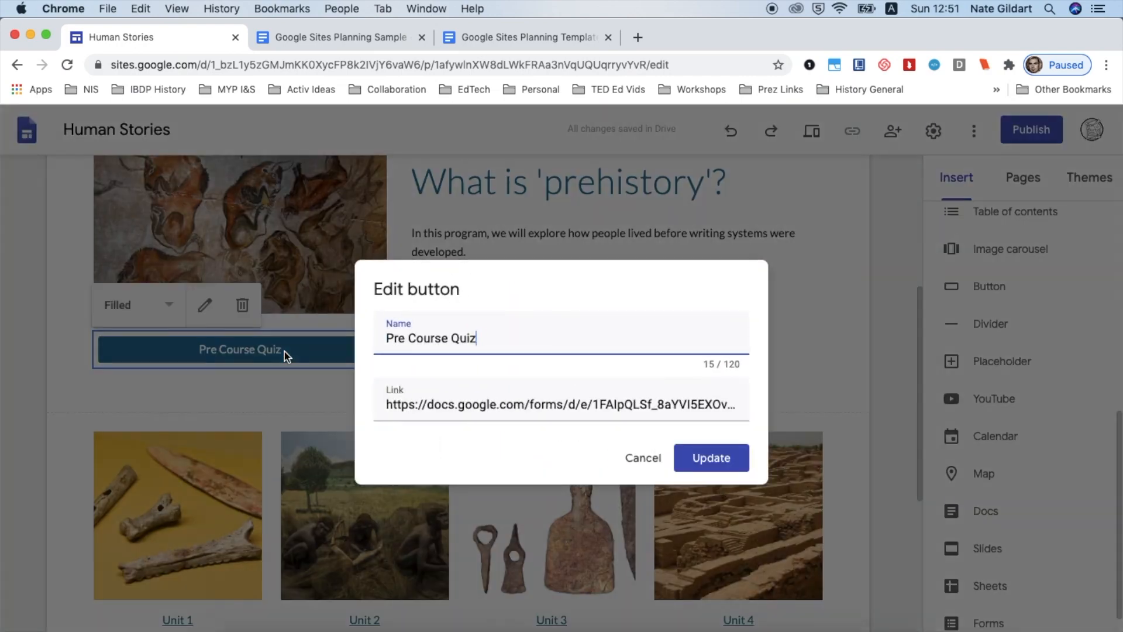
pyautogui.click(807, 293)
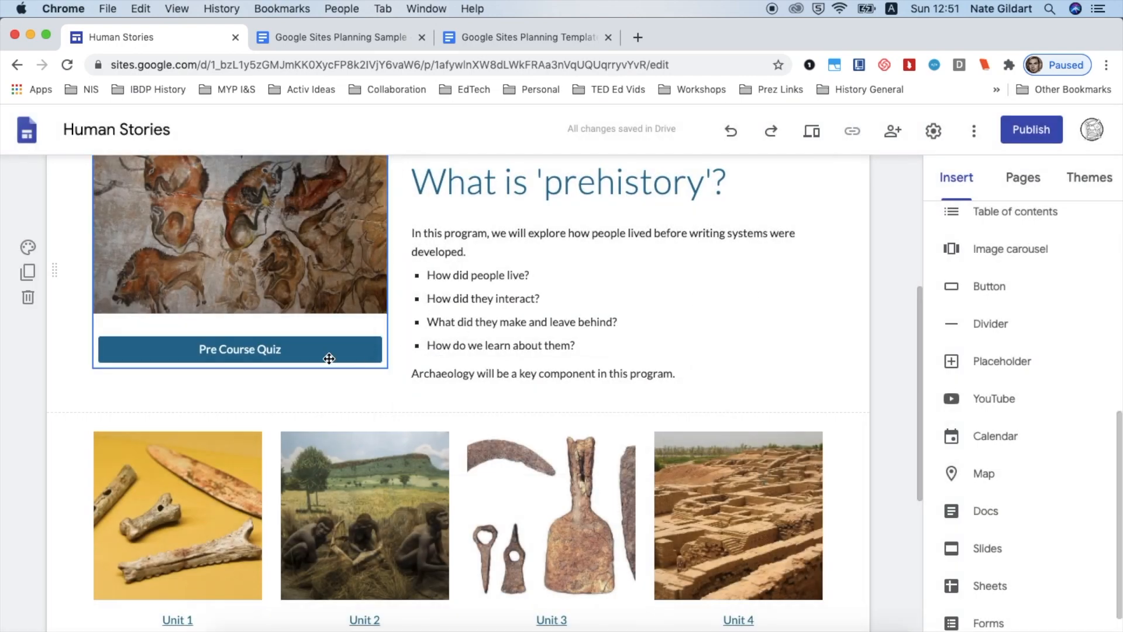
pyautogui.click(305, 352)
pyautogui.click(306, 352)
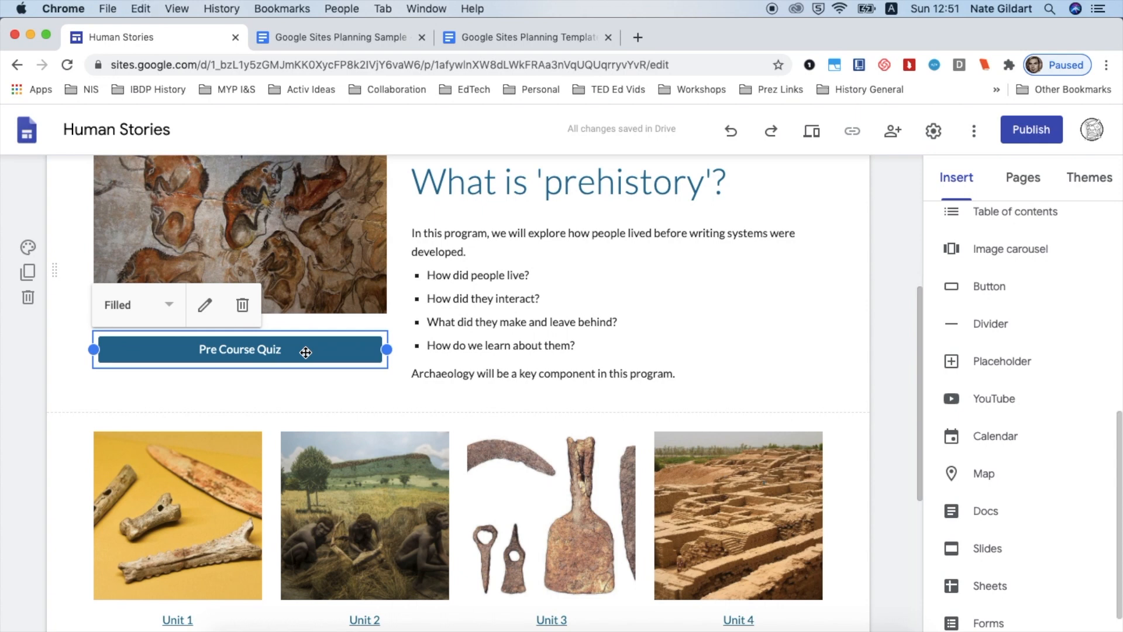
# Open the Ancient World History page and paste the Pre Course Quiz button onto it
pyautogui.click(1023, 177)
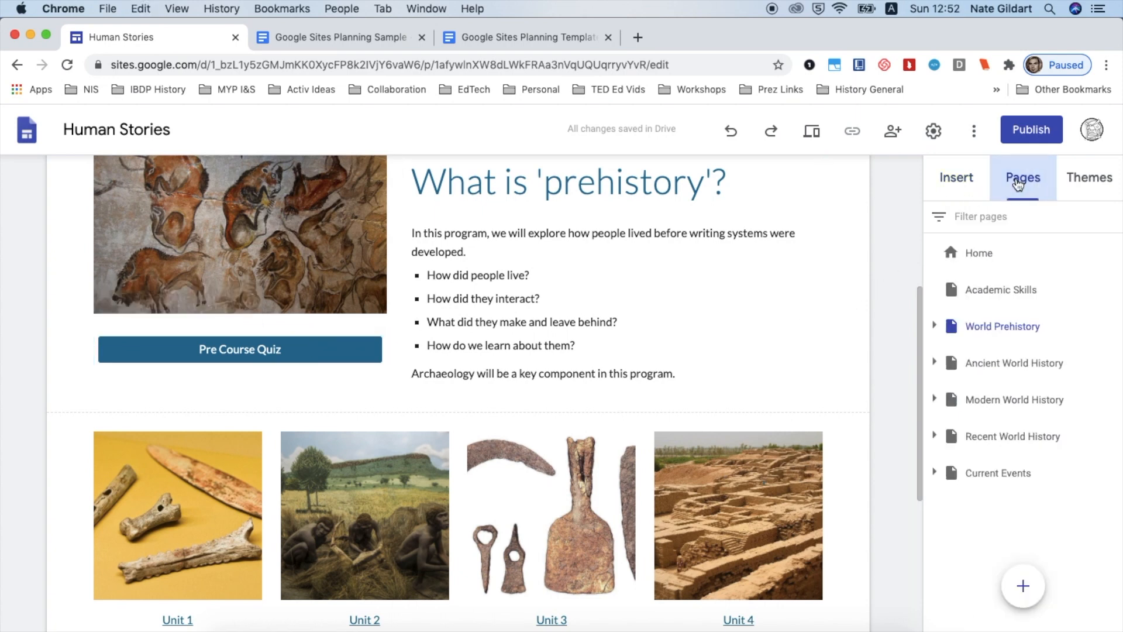
pyautogui.click(988, 366)
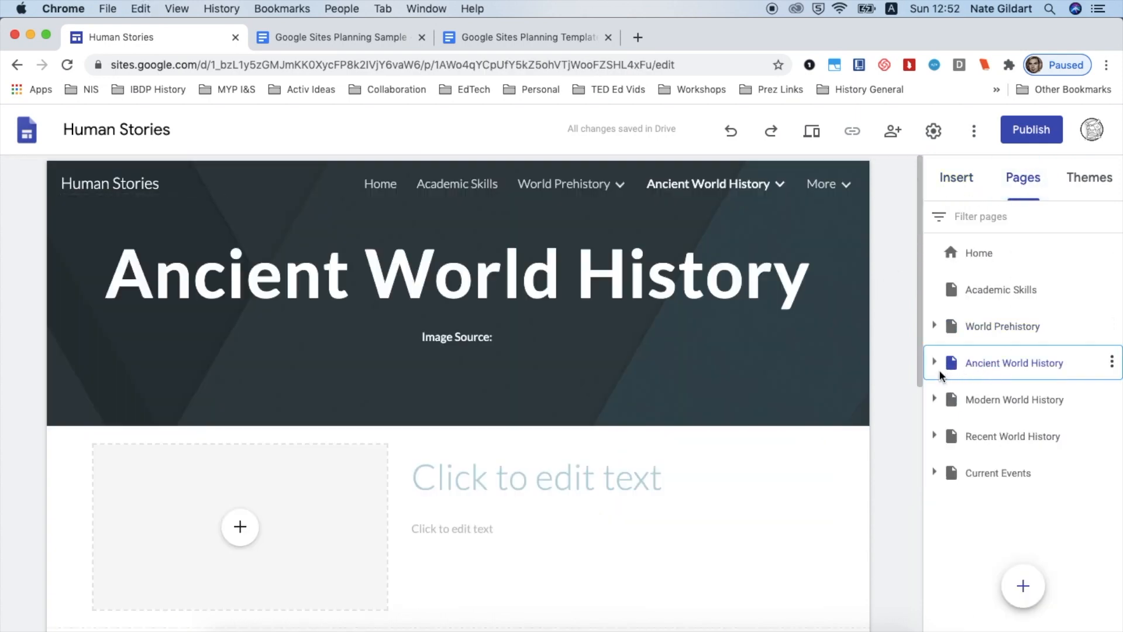
pyautogui.press('super+v')
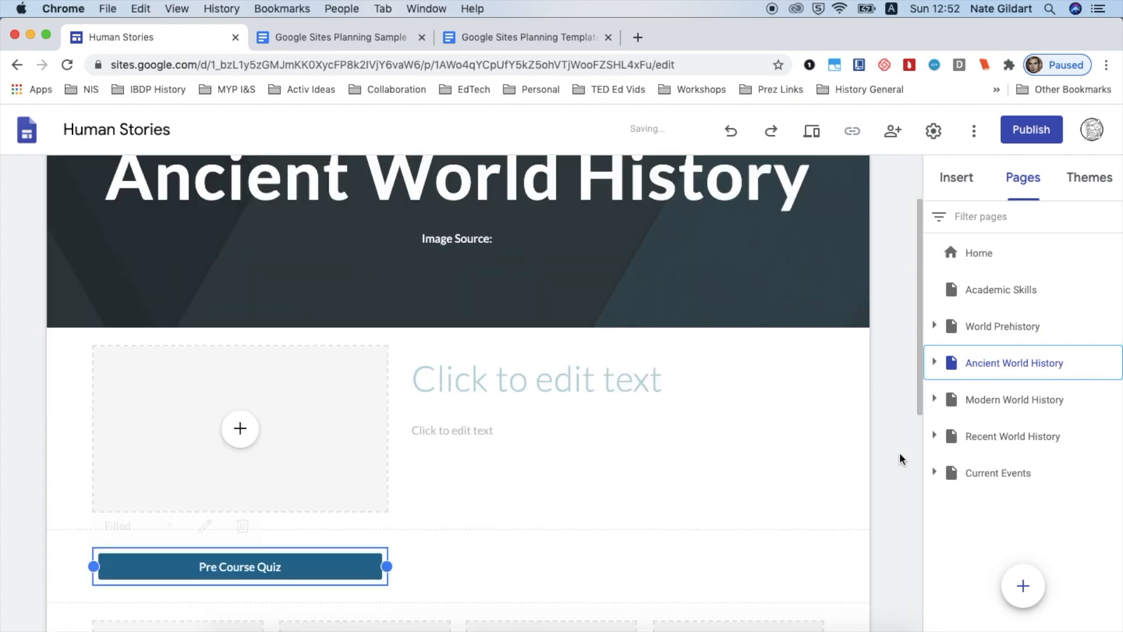
# Move the Pre Course Quiz button into the intro section below the image placeholder on the Ancient World History page
pyautogui.scroll(-5, 494, 389)
pyautogui.scroll(3, 494, 388)
pyautogui.moveTo(326, 447); pyautogui.dragTo(308, 379)
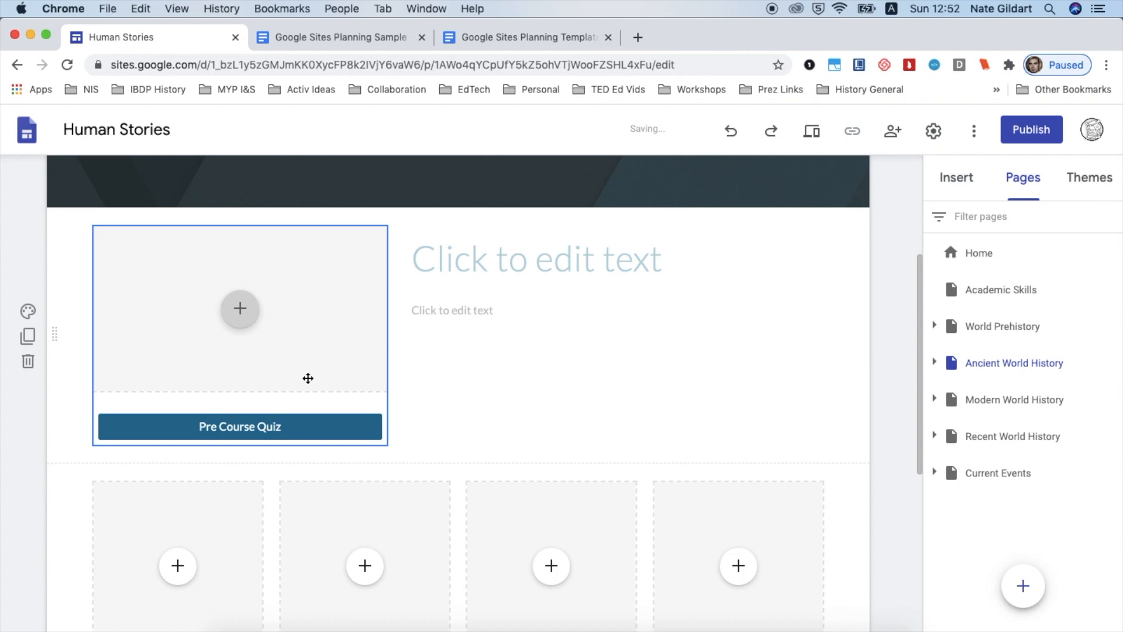
# Open the Pre Course Quiz button's settings to check its name and link, then close them unchanged
pyautogui.click(237, 426)
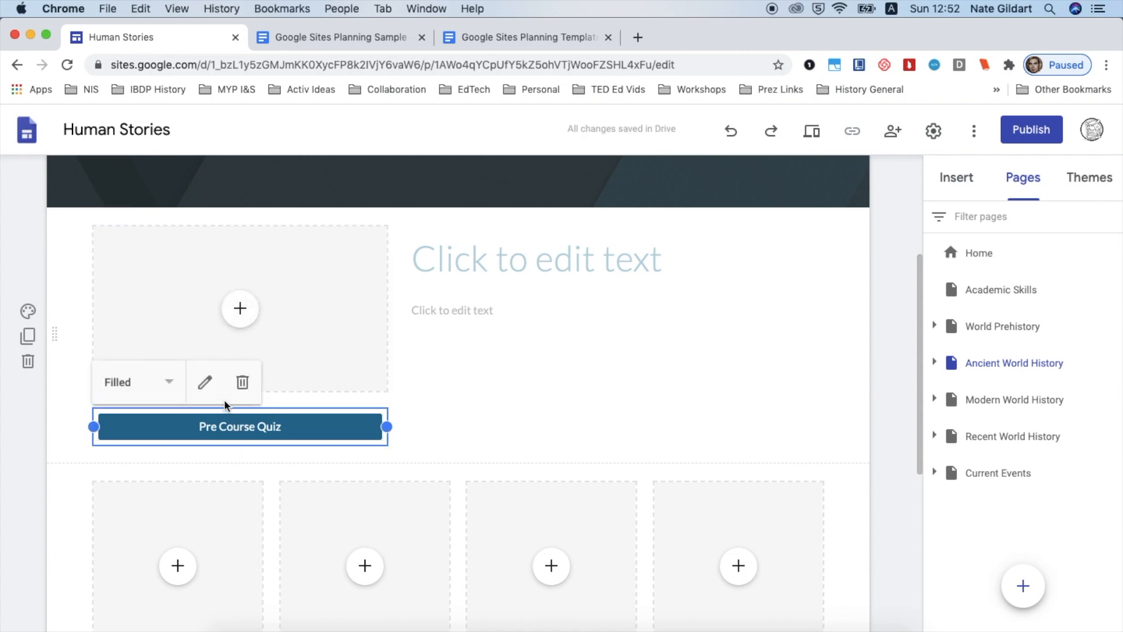
pyautogui.click(205, 382)
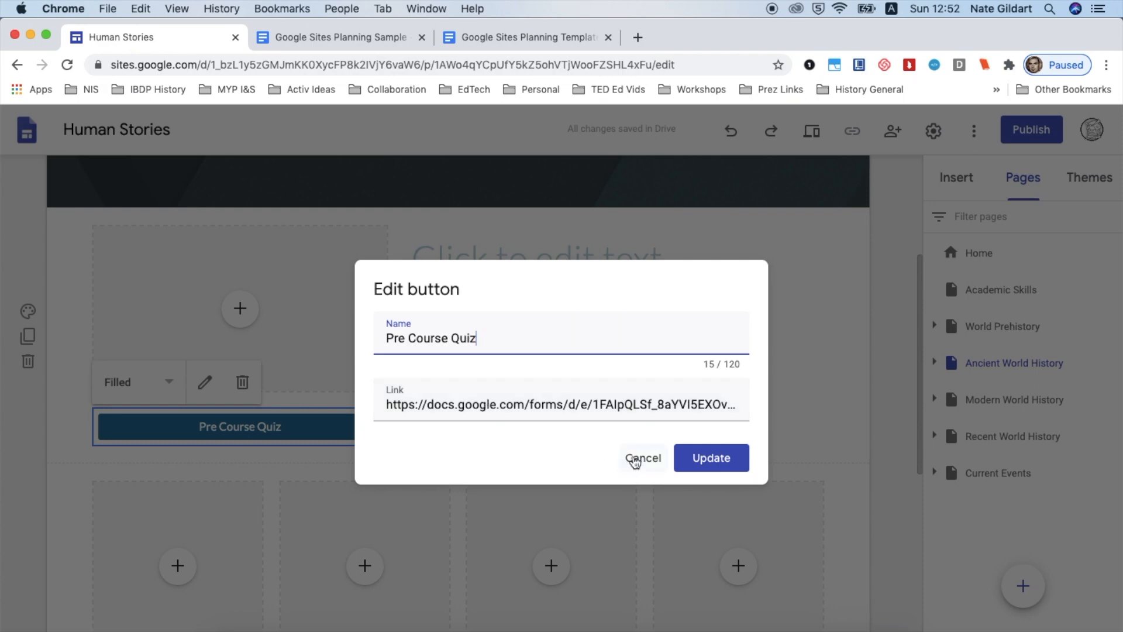
pyautogui.click(635, 460)
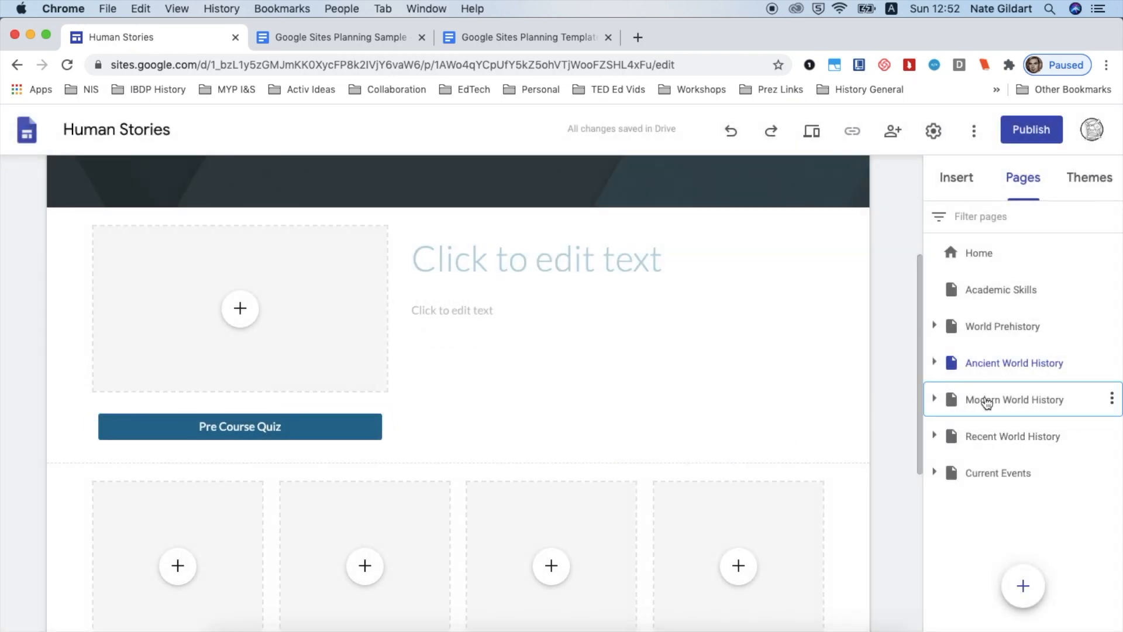
# Browse the World Prehistory, Ancient, Modern and Recent World History pages to check their Pre Course Quiz buttons
pyautogui.click(996, 326)
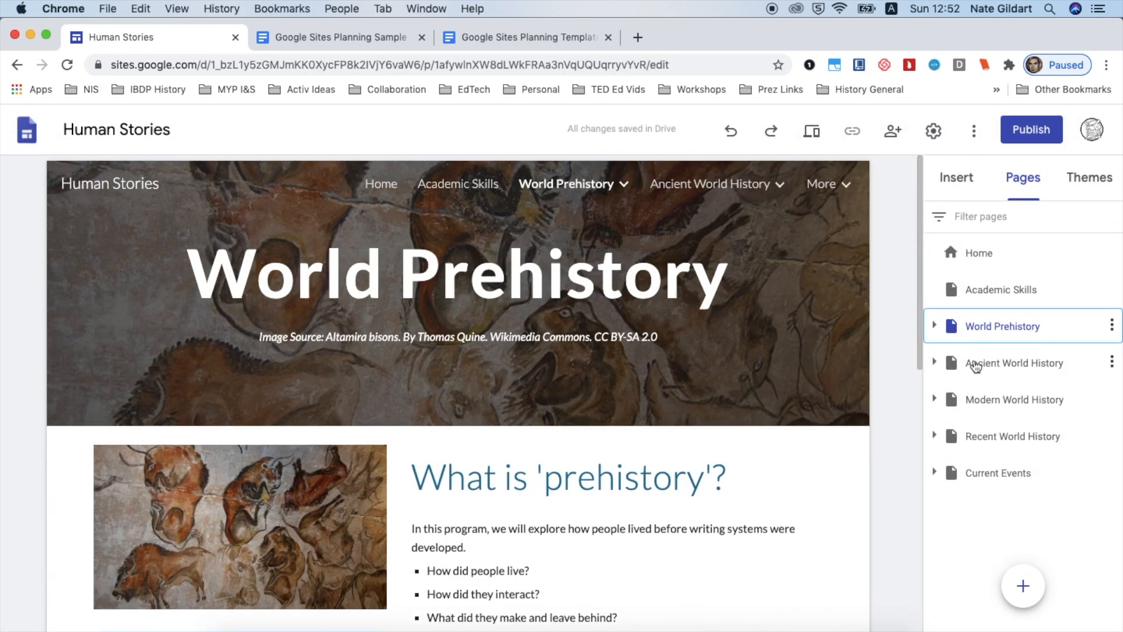
pyautogui.click(975, 363)
pyautogui.scroll(-4, 842, 428)
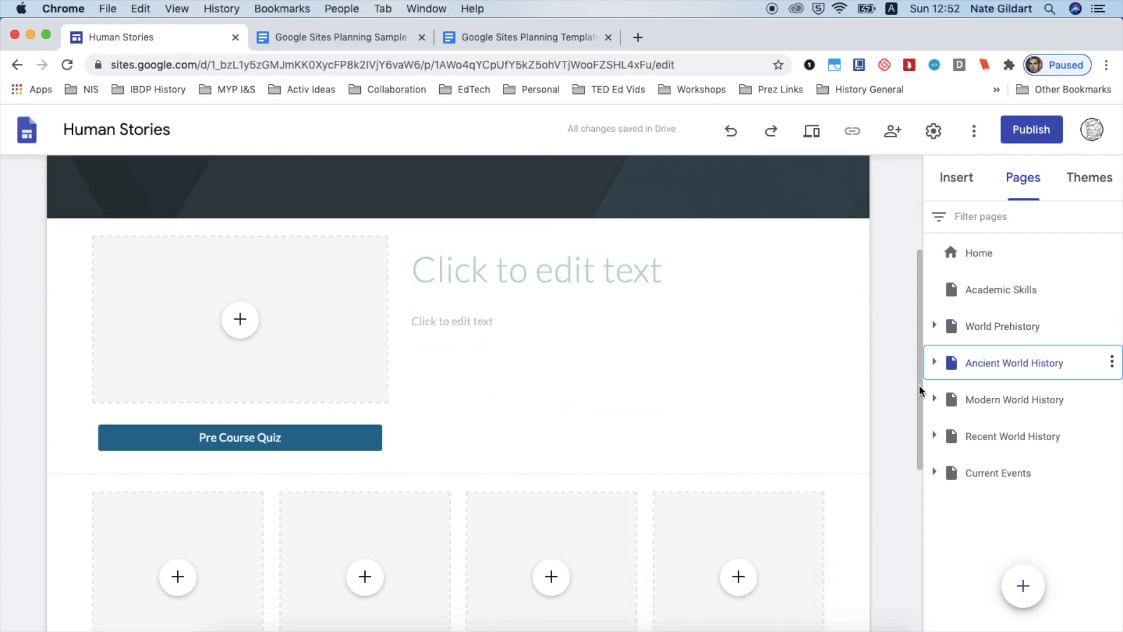
pyautogui.scroll(-3, 704, 435)
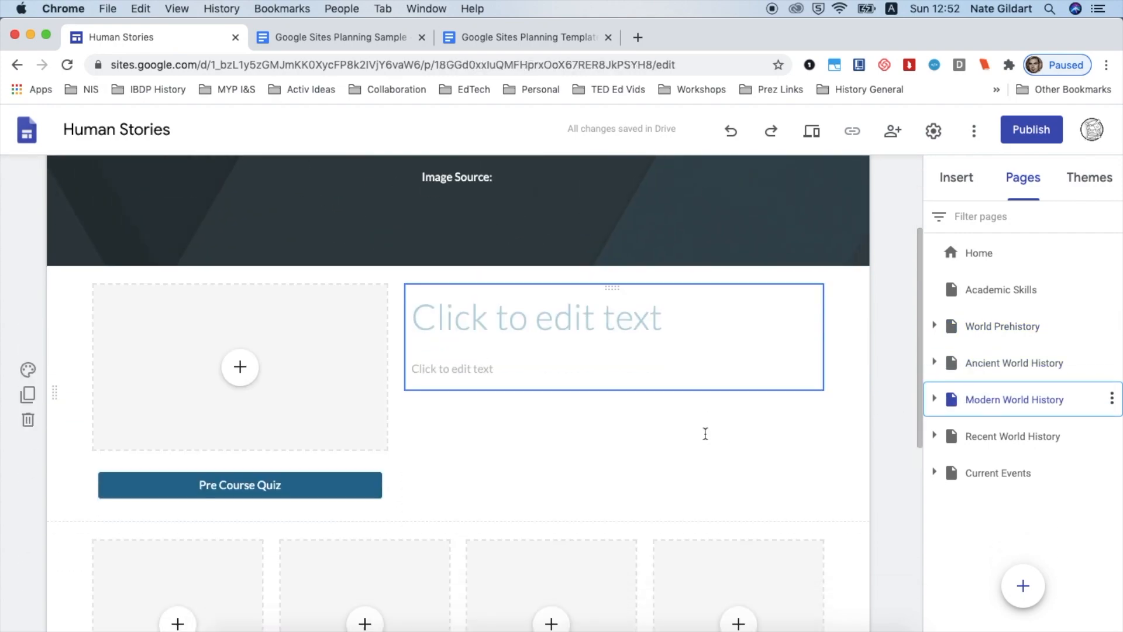
pyautogui.click(951, 436)
pyautogui.scroll(-4, 749, 459)
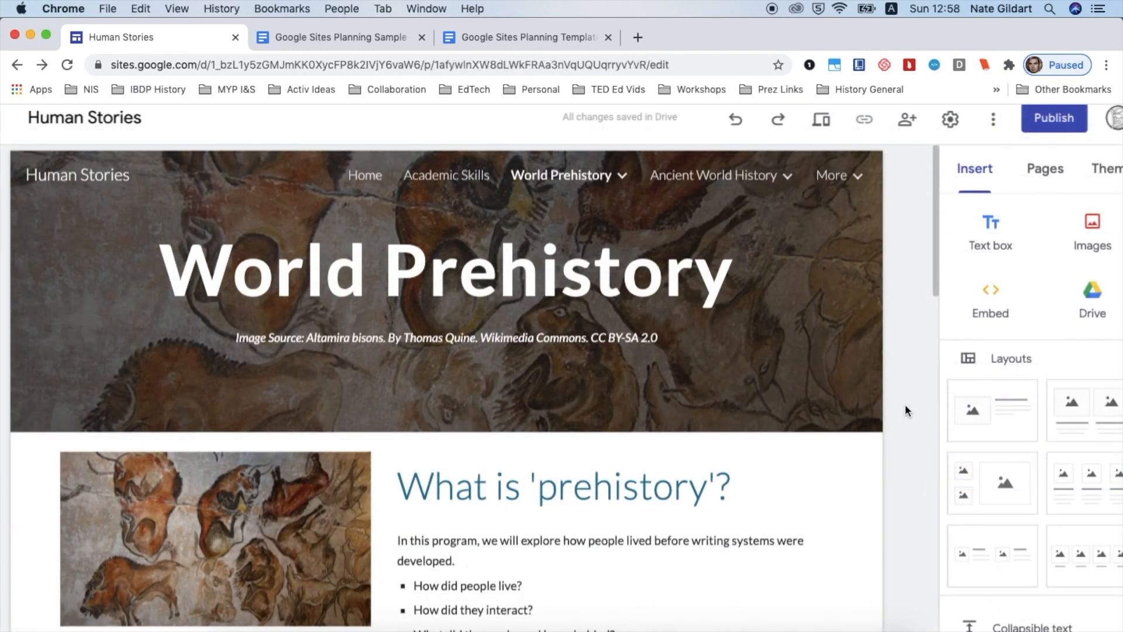
# Add a new line reading Course Syllabus at the end of the intro text on the World Prehistory page
pyautogui.scroll(-5, 904, 403)
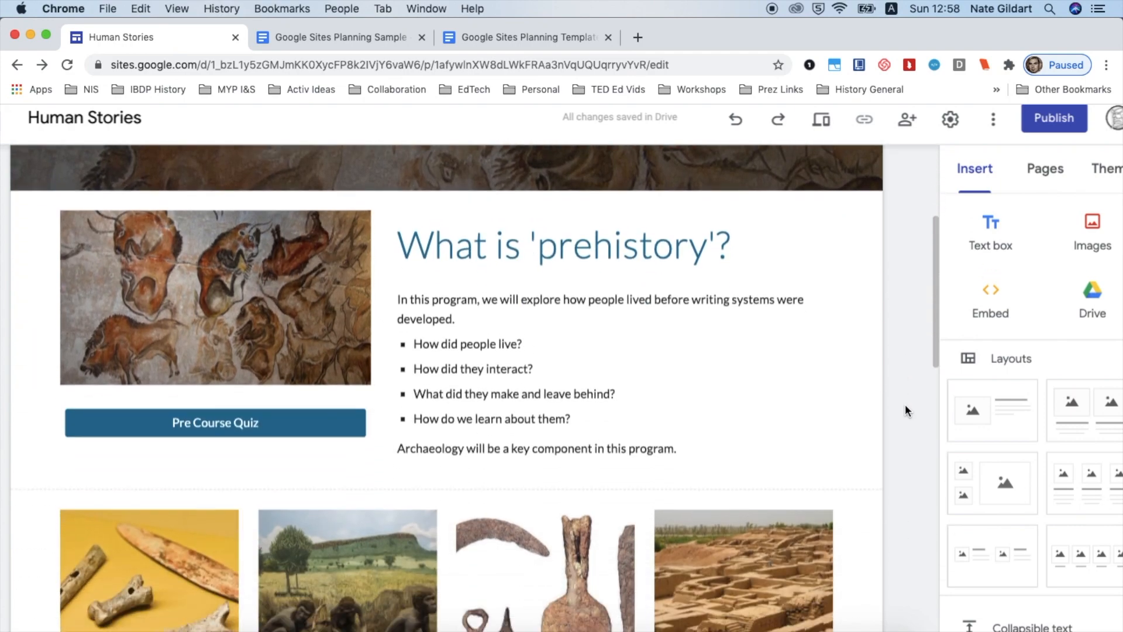
pyautogui.scroll(-1, 904, 404)
pyautogui.click(716, 399)
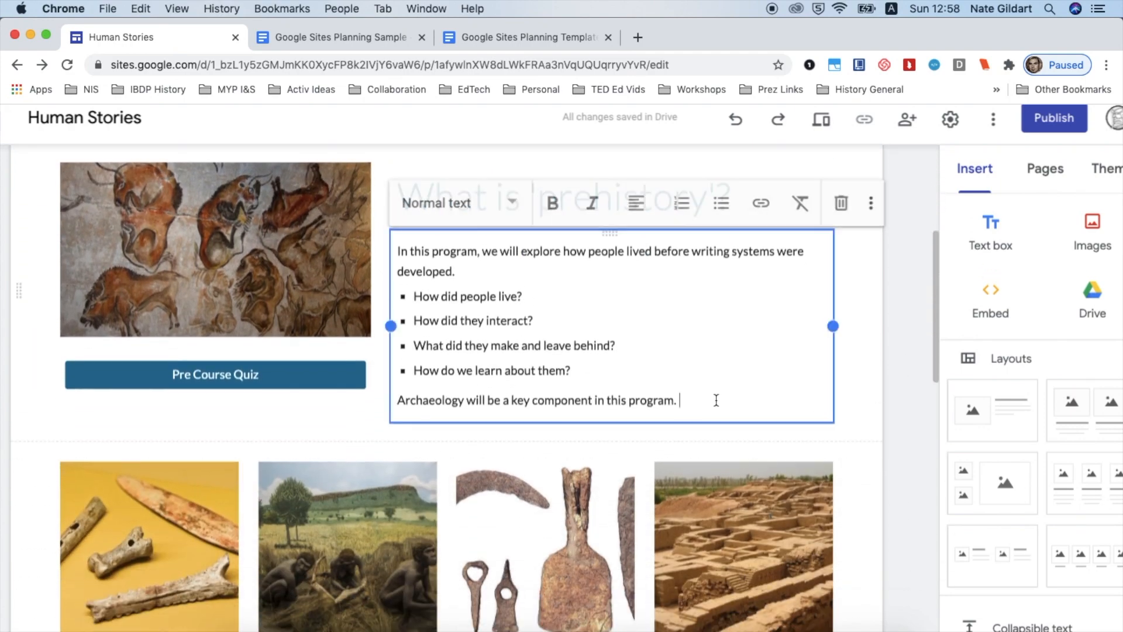
pyautogui.press('Return')
pyautogui.write('Cours')
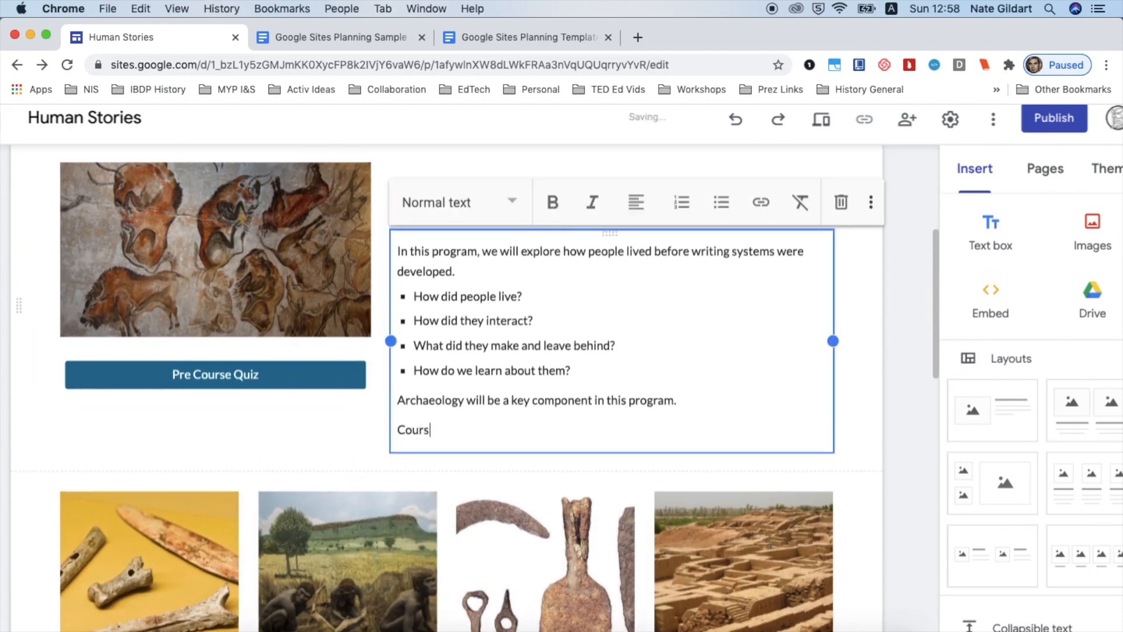
pyautogui.write('e Syllabus')
# Make the Course Syllabus line bold and link it to the pasted syllabus document URL
pyautogui.keyDown('shift'); pyautogui.click(402, 434); pyautogui.keyUp('shift')
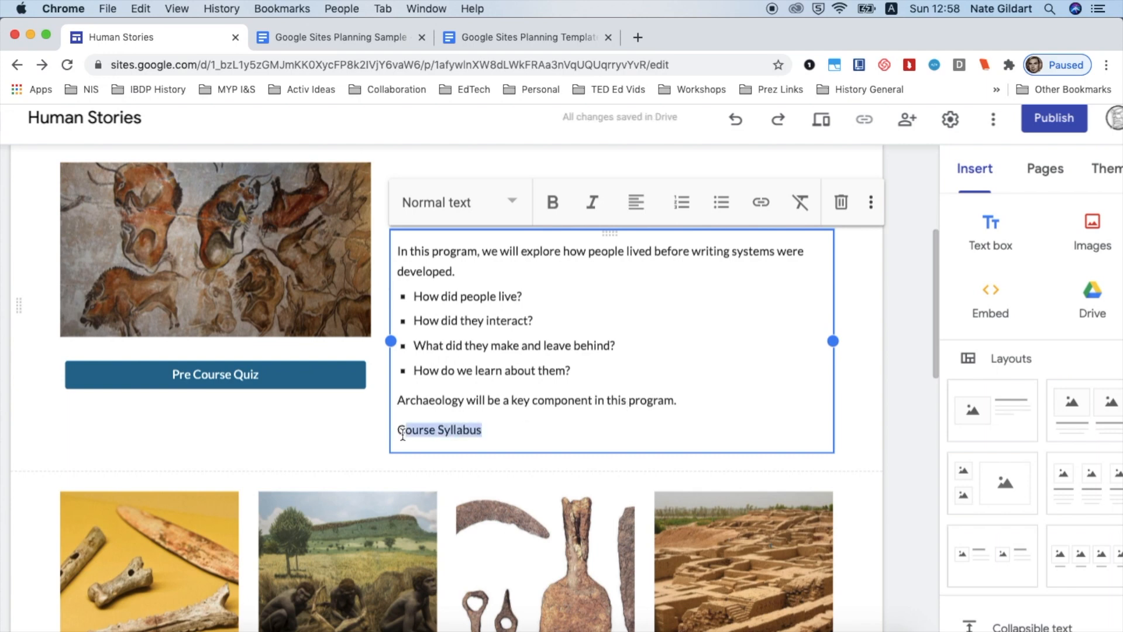
pyautogui.click(552, 202)
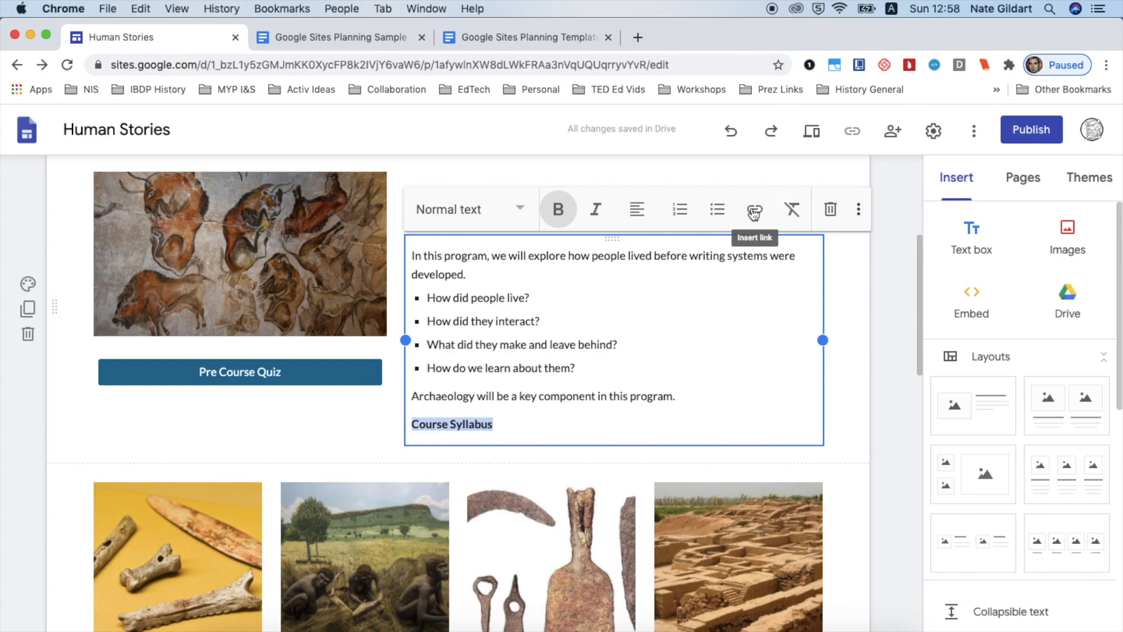
pyautogui.click(760, 210)
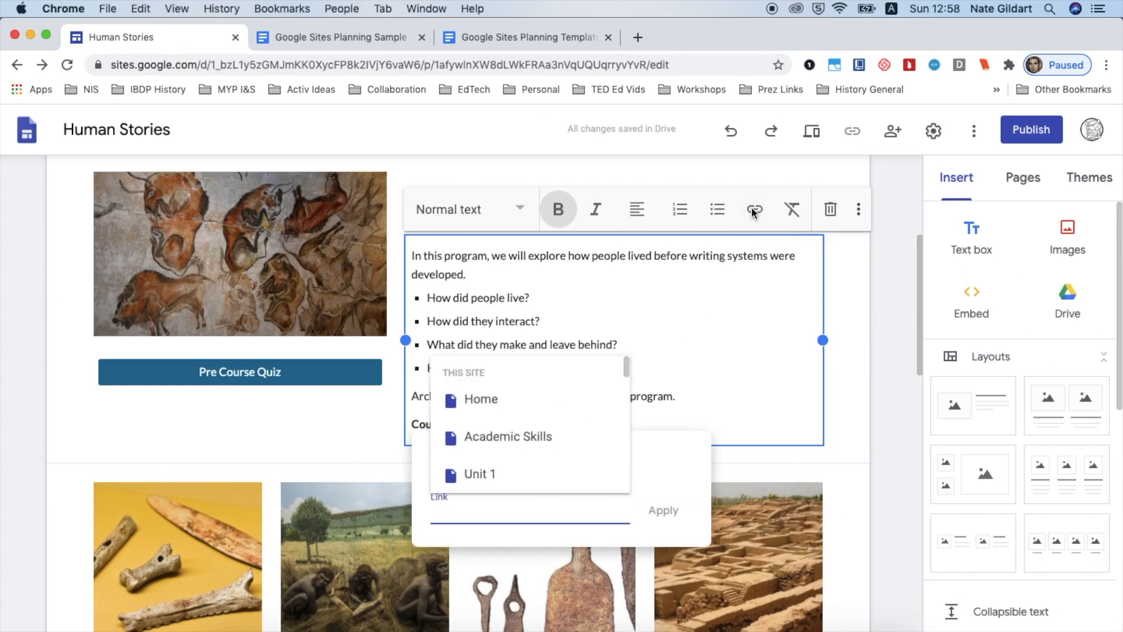
pyautogui.press('super+v')
pyautogui.click(665, 511)
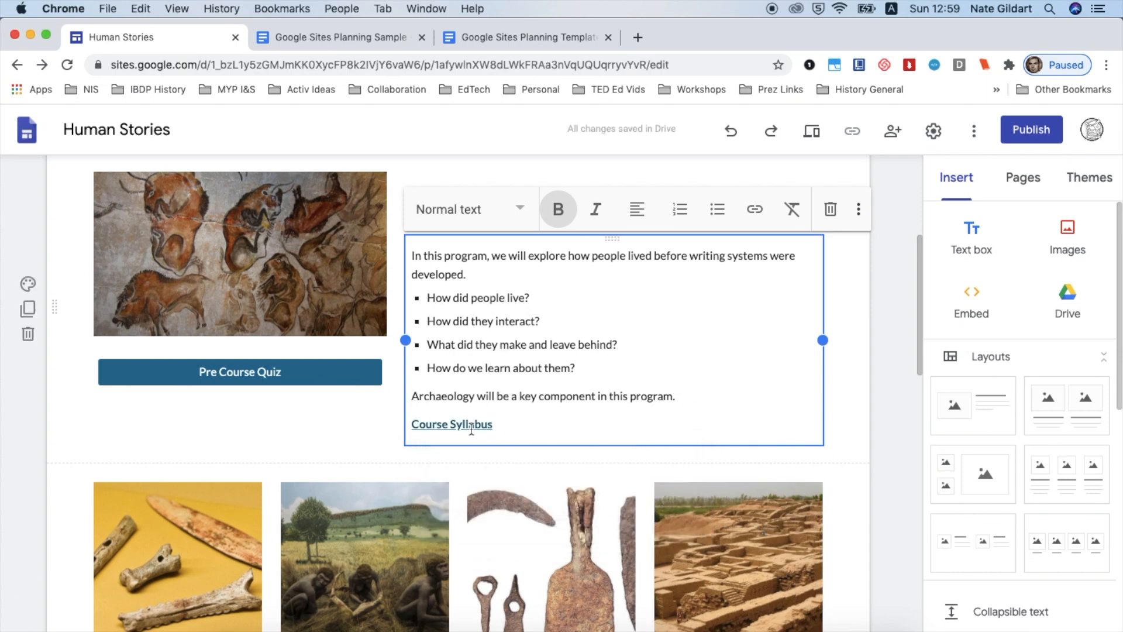
# Embed the Course Syllabus Google Doc in a new section near the bottom of the World Prehistory page
pyautogui.click(883, 412)
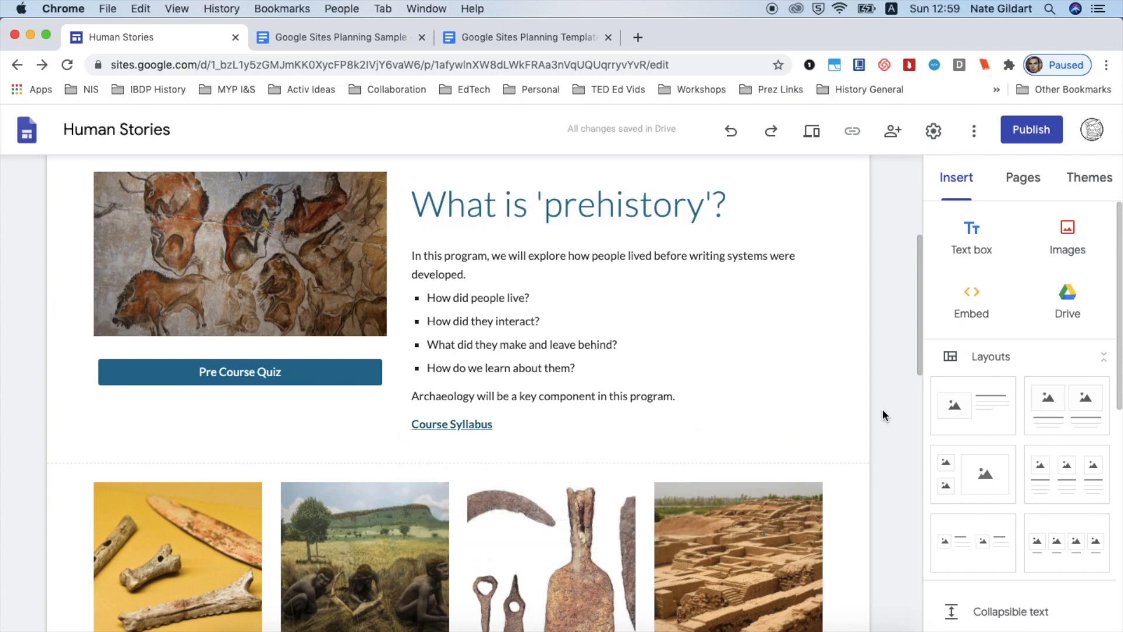
pyautogui.scroll(-15, 882, 408)
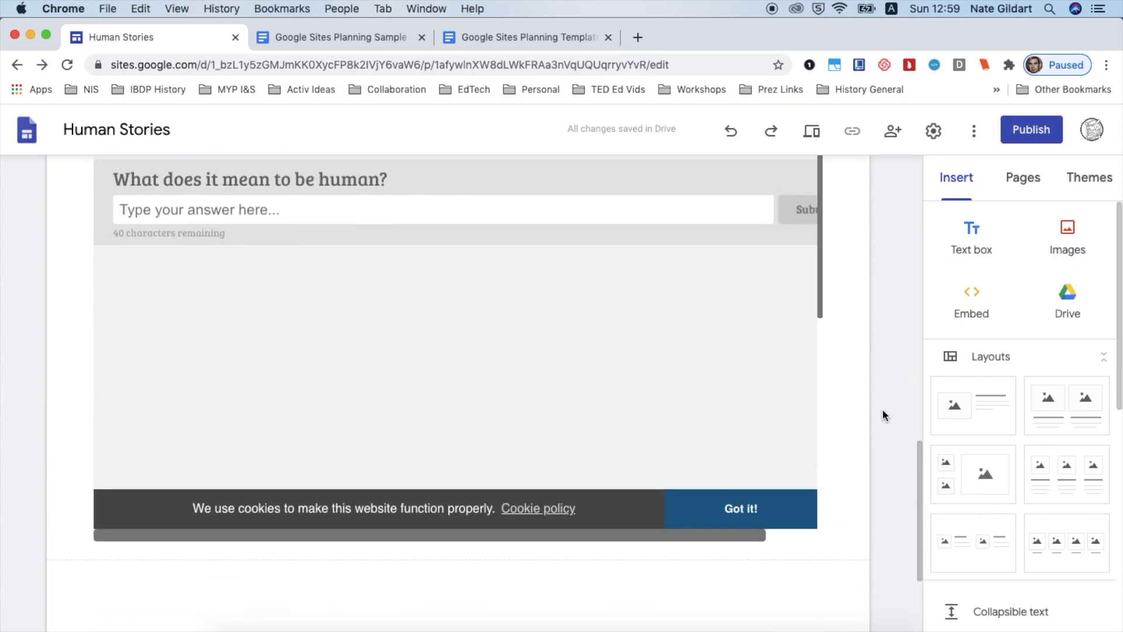
pyautogui.scroll(-3, 882, 408)
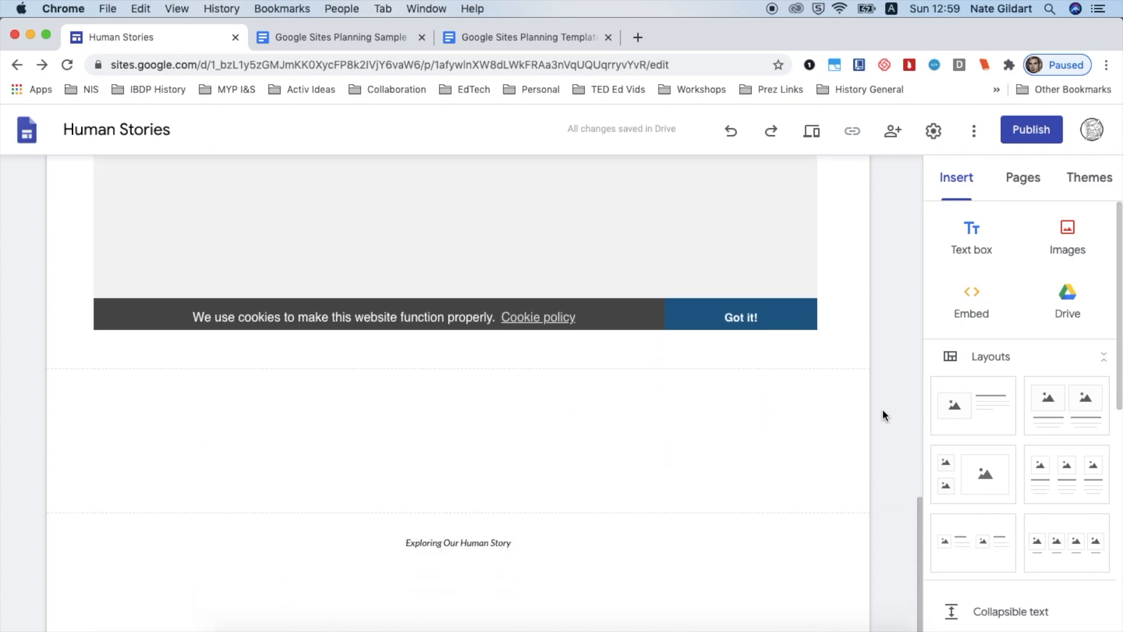
pyautogui.scroll(10, 882, 408)
pyautogui.scroll(-8, 882, 408)
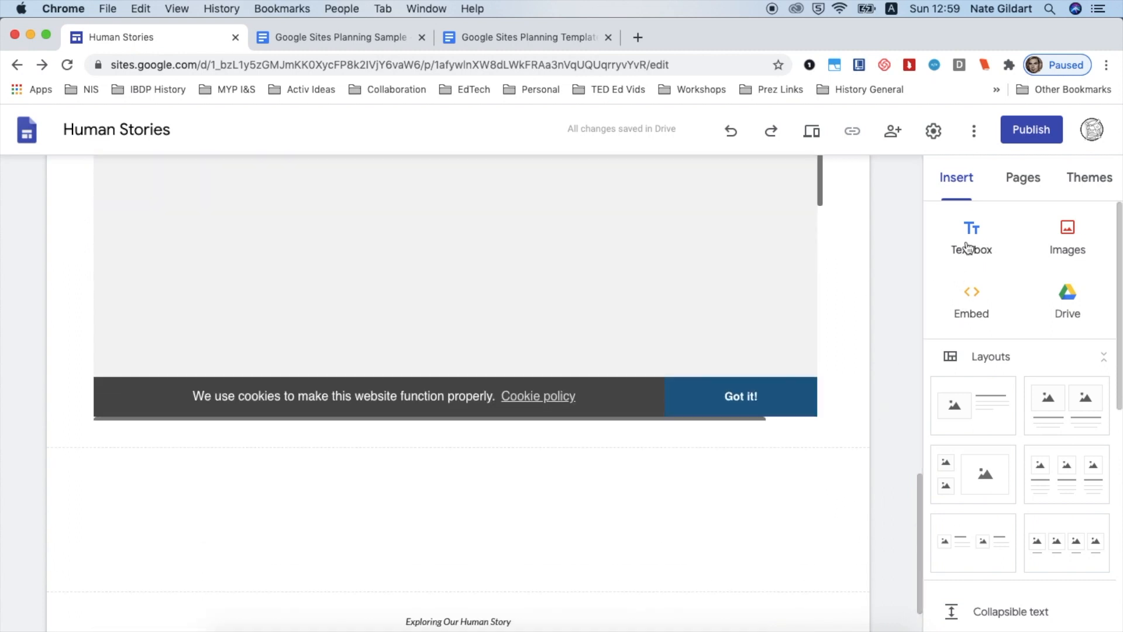
pyautogui.scroll(-5, 955, 331)
pyautogui.scroll(-4, 956, 331)
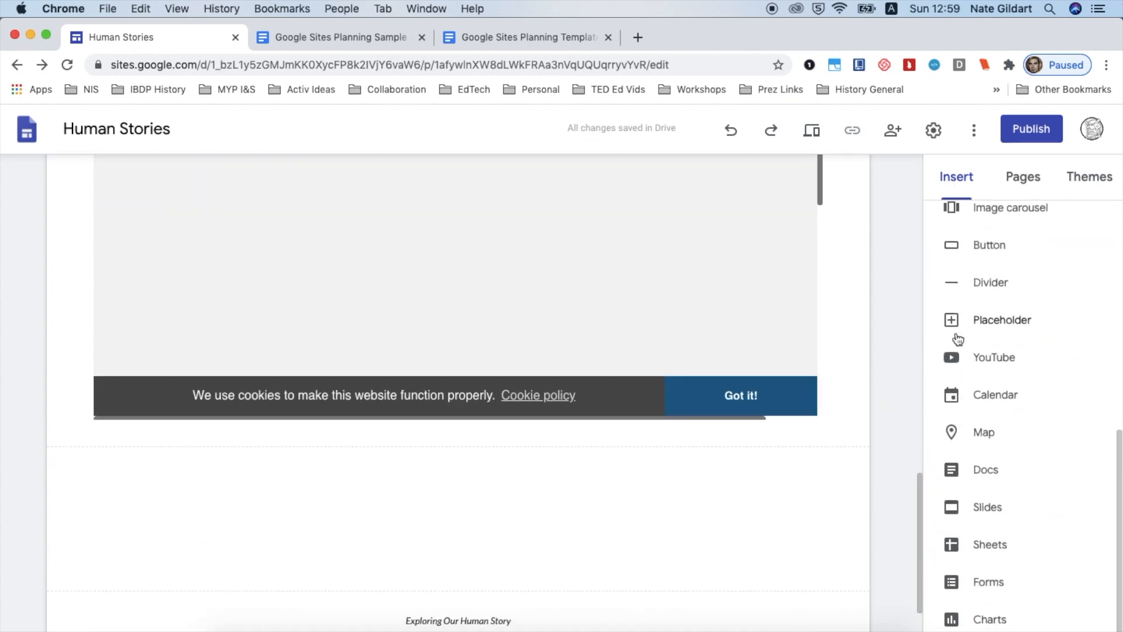
pyautogui.click(981, 472)
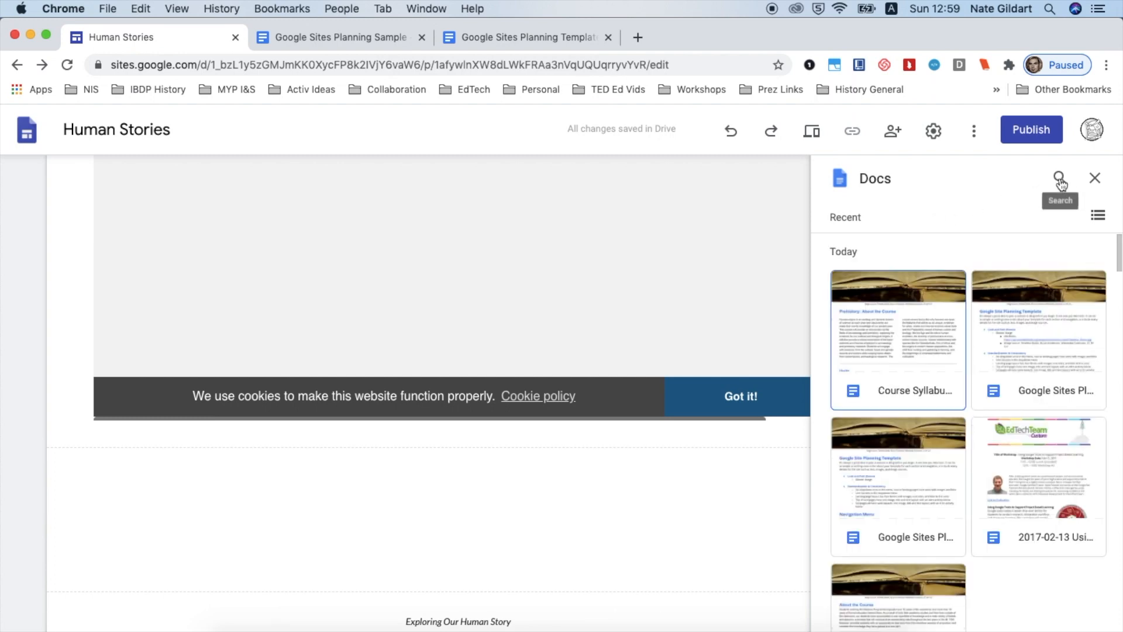
pyautogui.click(910, 326)
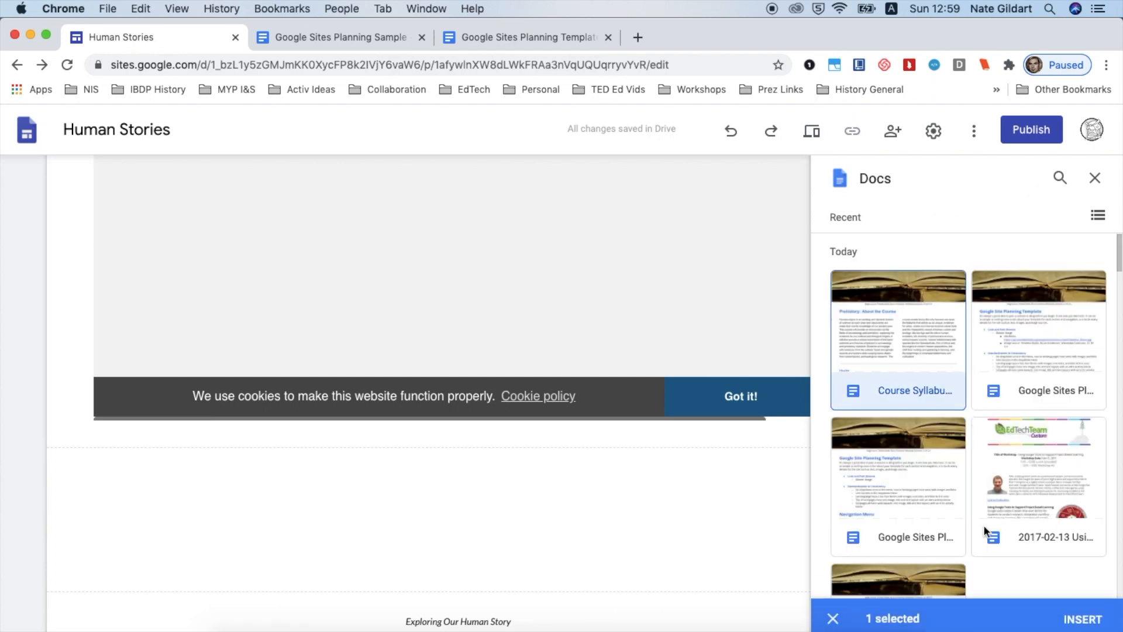
pyautogui.click(1075, 620)
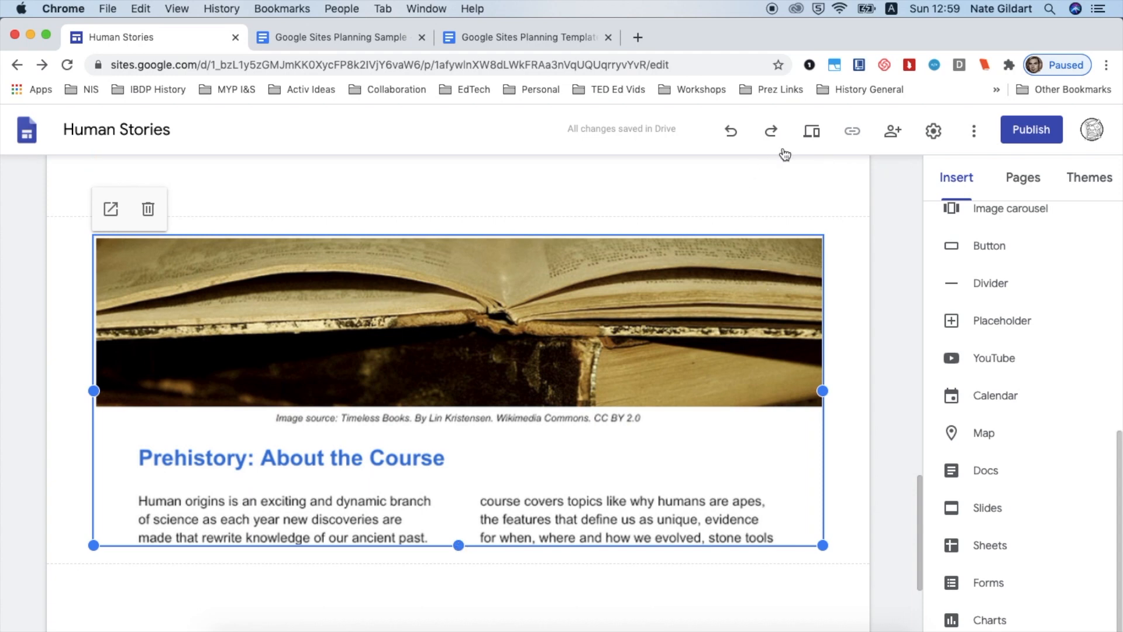
# Preview the World Prehistory page and scroll through the embedded course syllabus, then exit the preview
pyautogui.click(813, 138)
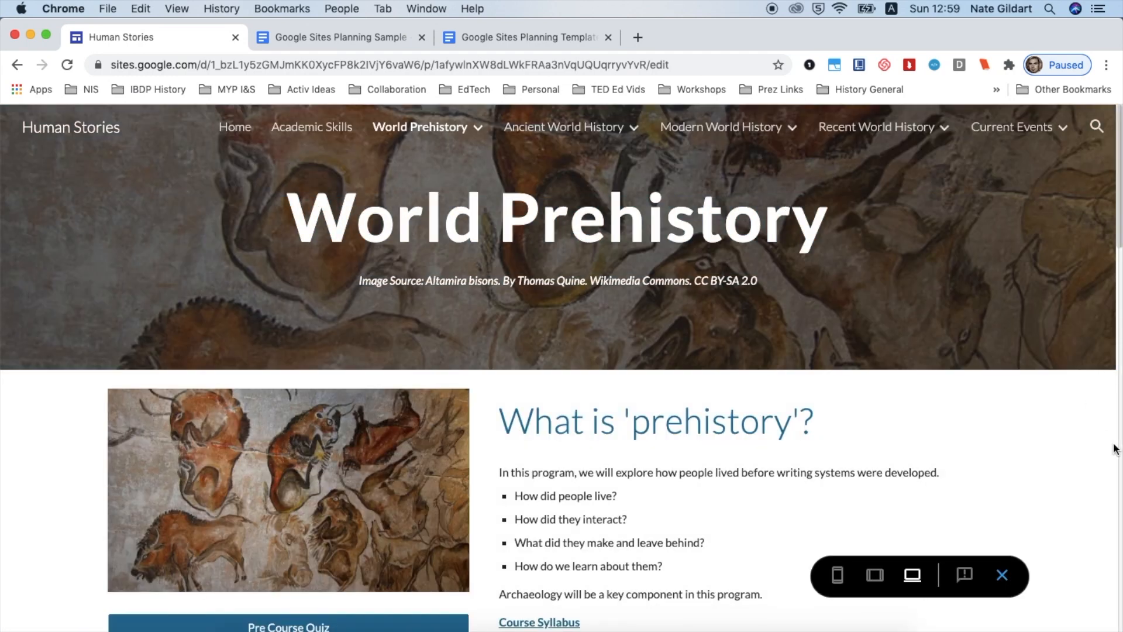
pyautogui.scroll(-13, 1072, 465)
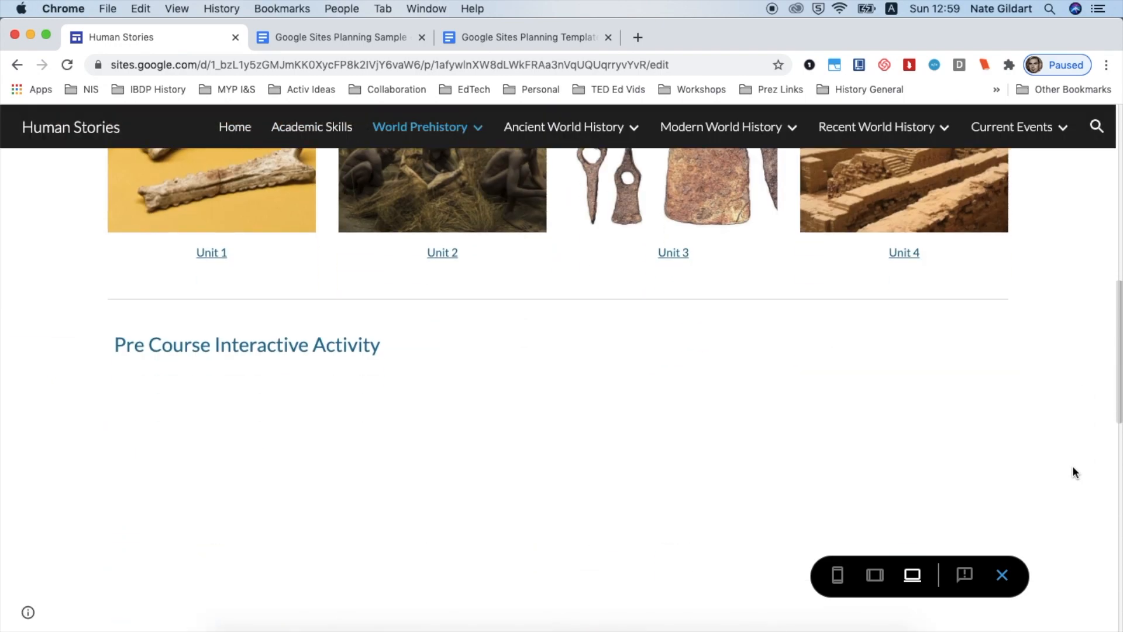
pyautogui.scroll(-5, 1072, 466)
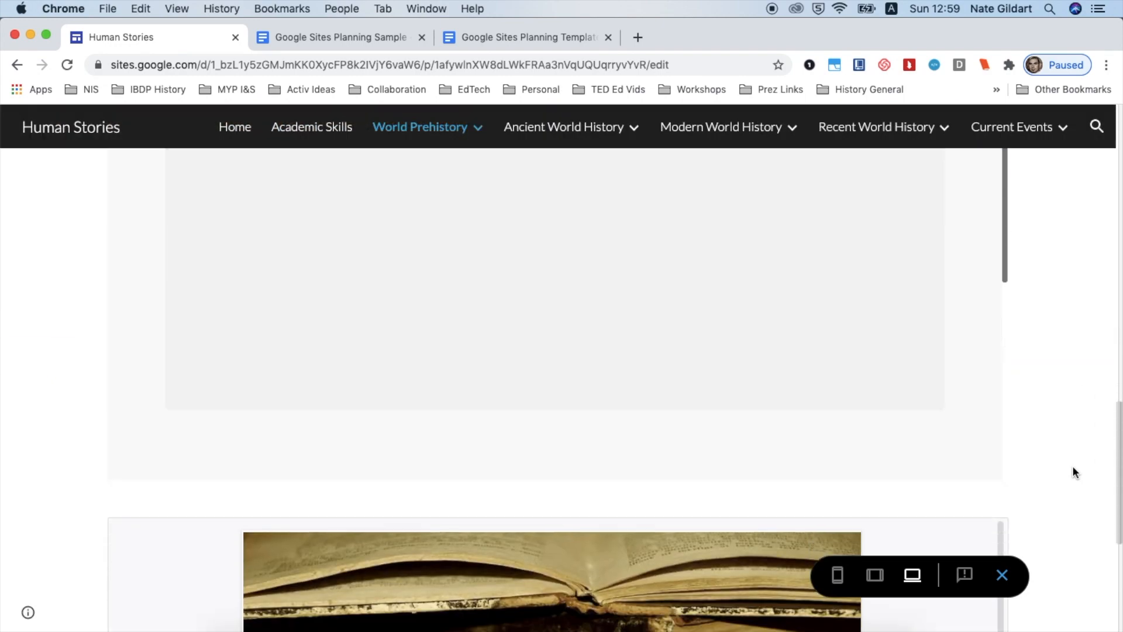
pyautogui.scroll(-4, 1073, 466)
pyautogui.scroll(2, 650, 396)
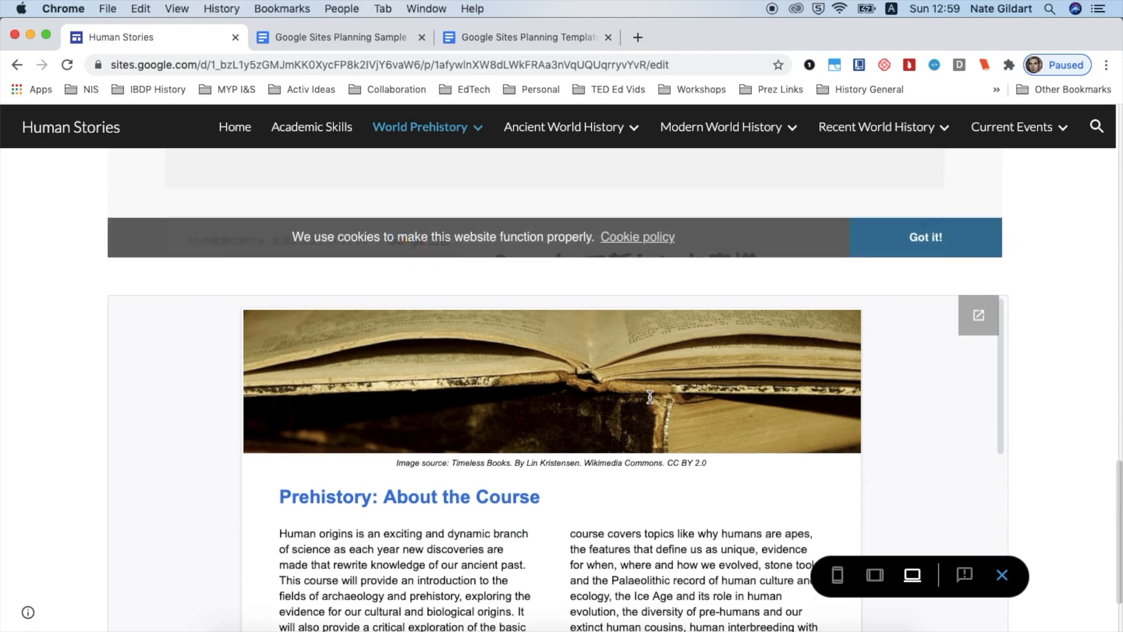
pyautogui.scroll(-10, 549, 468)
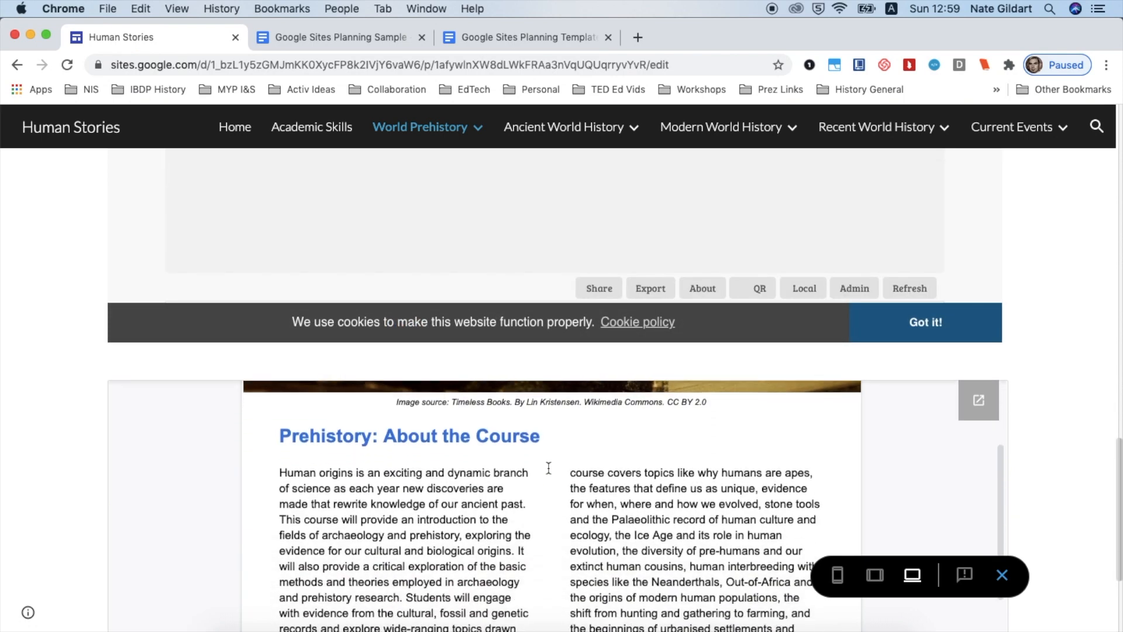
pyautogui.scroll(-3, 548, 467)
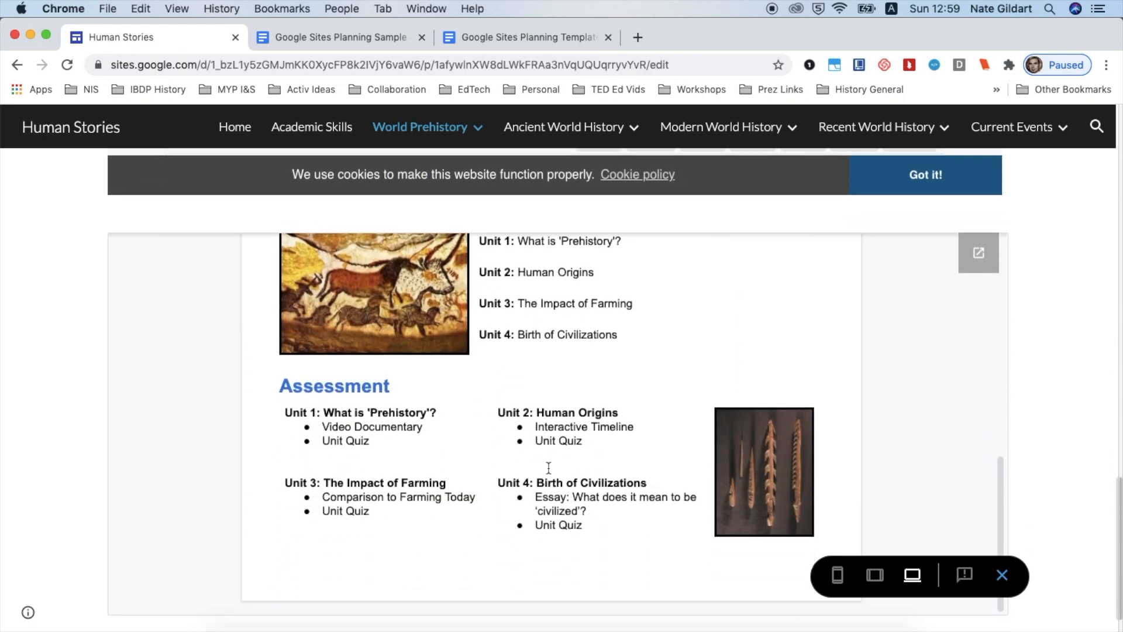
pyautogui.scroll(5, 549, 468)
pyautogui.scroll(6, 549, 468)
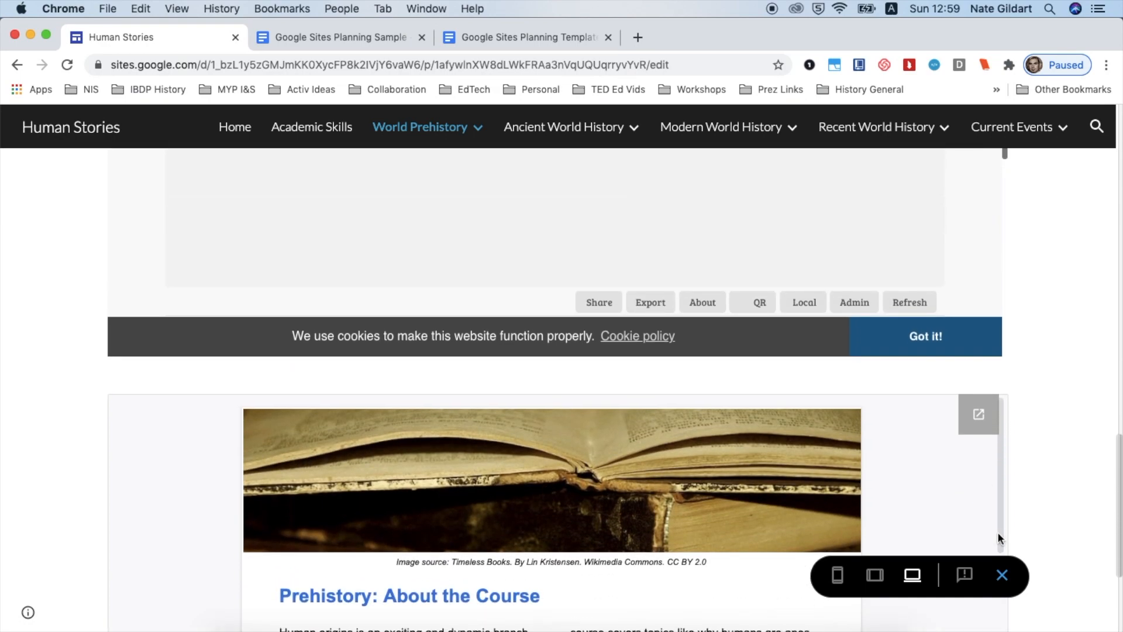
pyautogui.click(1002, 575)
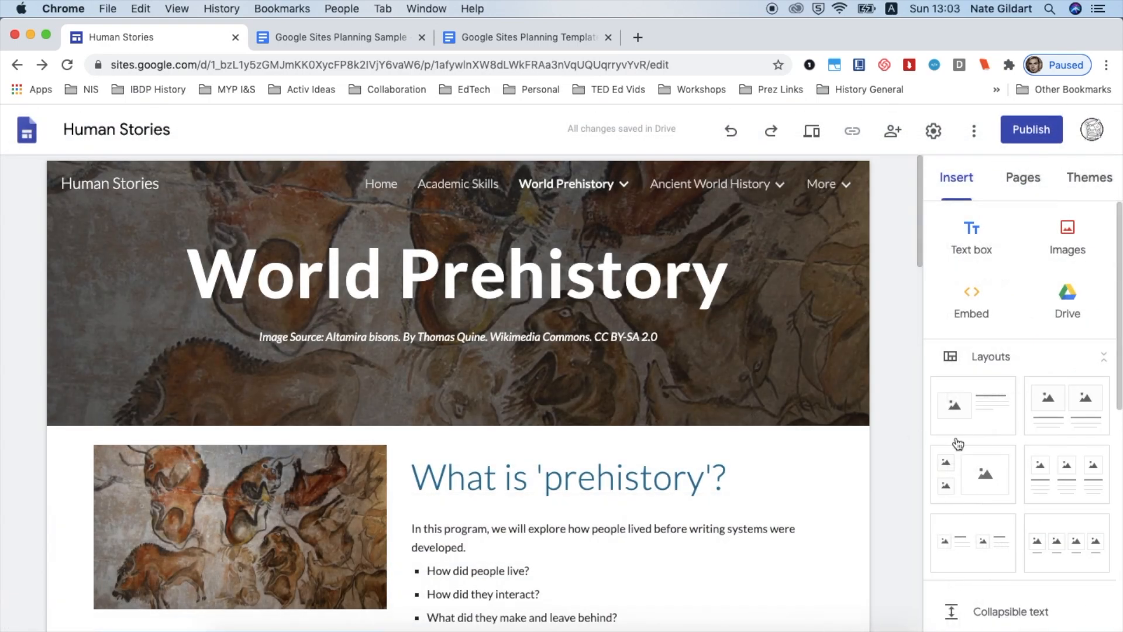
pyautogui.scroll(-5, 978, 448)
pyautogui.scroll(-3, 978, 442)
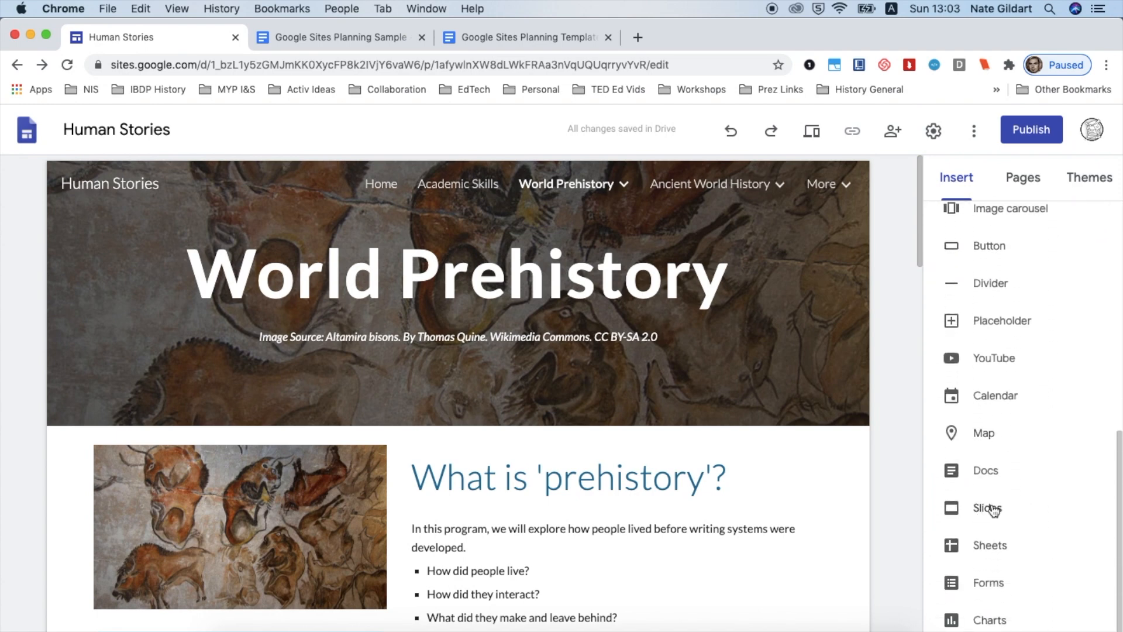
pyautogui.scroll(2, 994, 436)
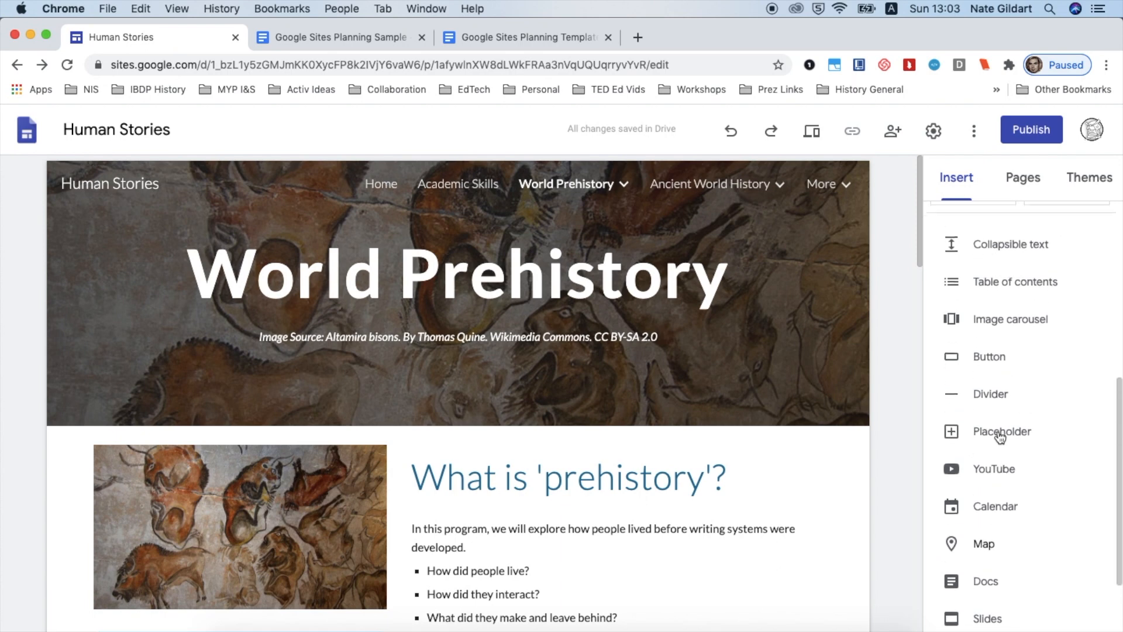
pyautogui.scroll(1, 999, 436)
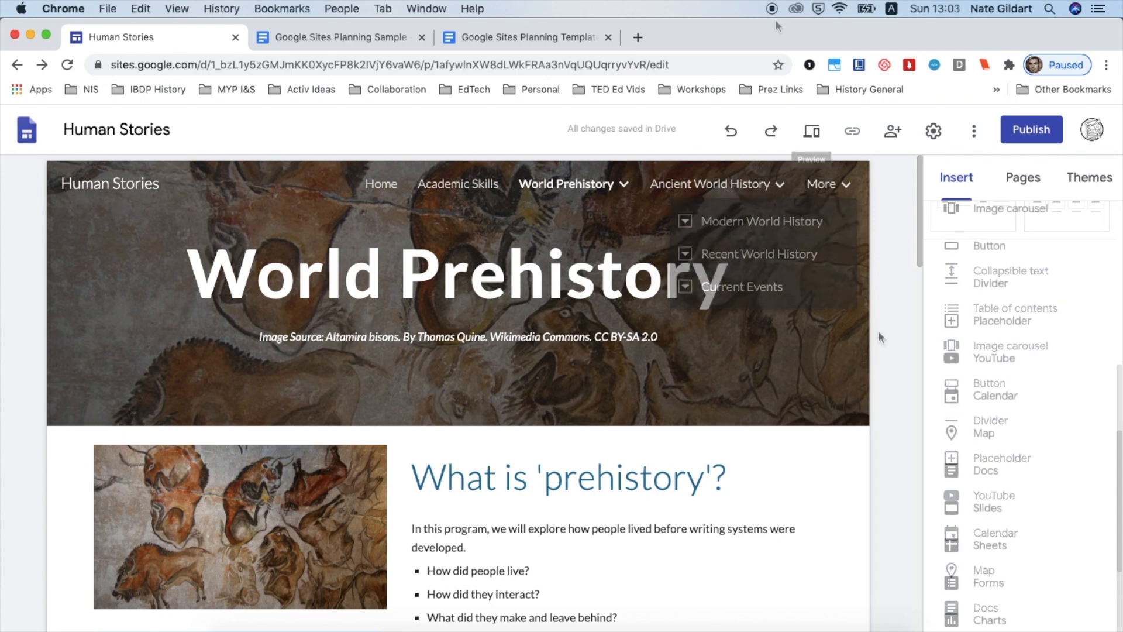
pyautogui.scroll(-5, 878, 331)
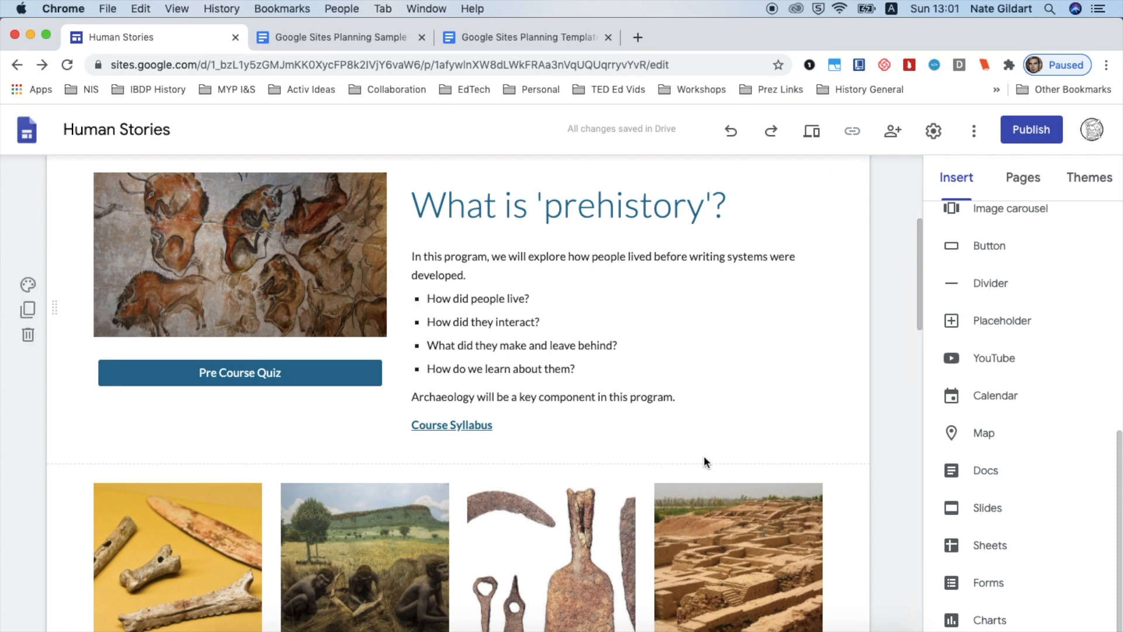
pyautogui.click(731, 433)
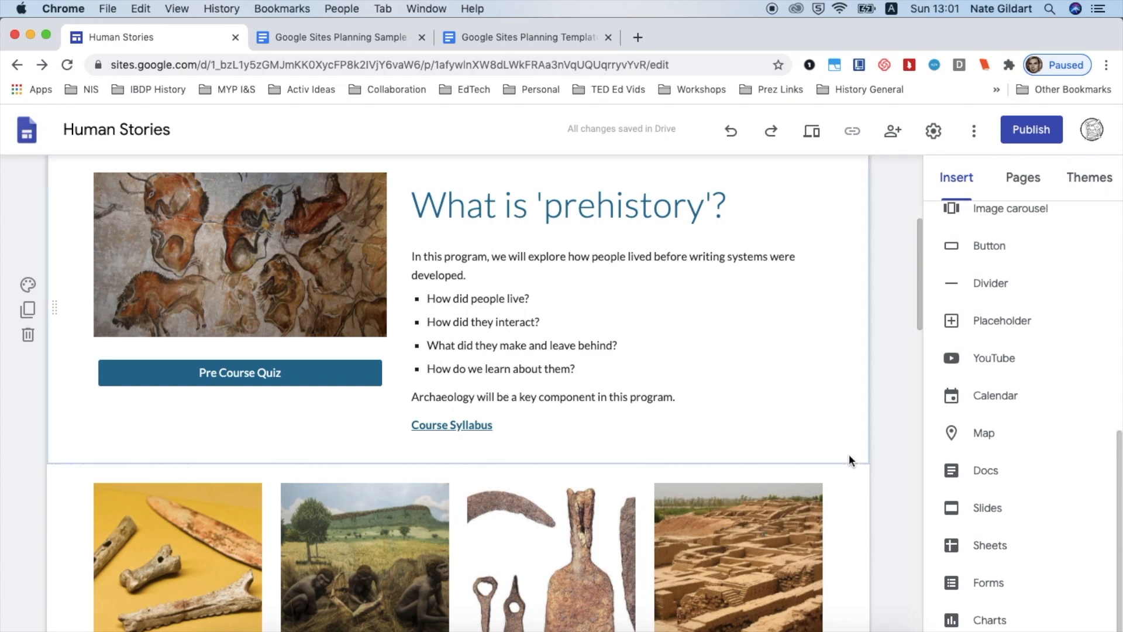
pyautogui.doubleClick(849, 457)
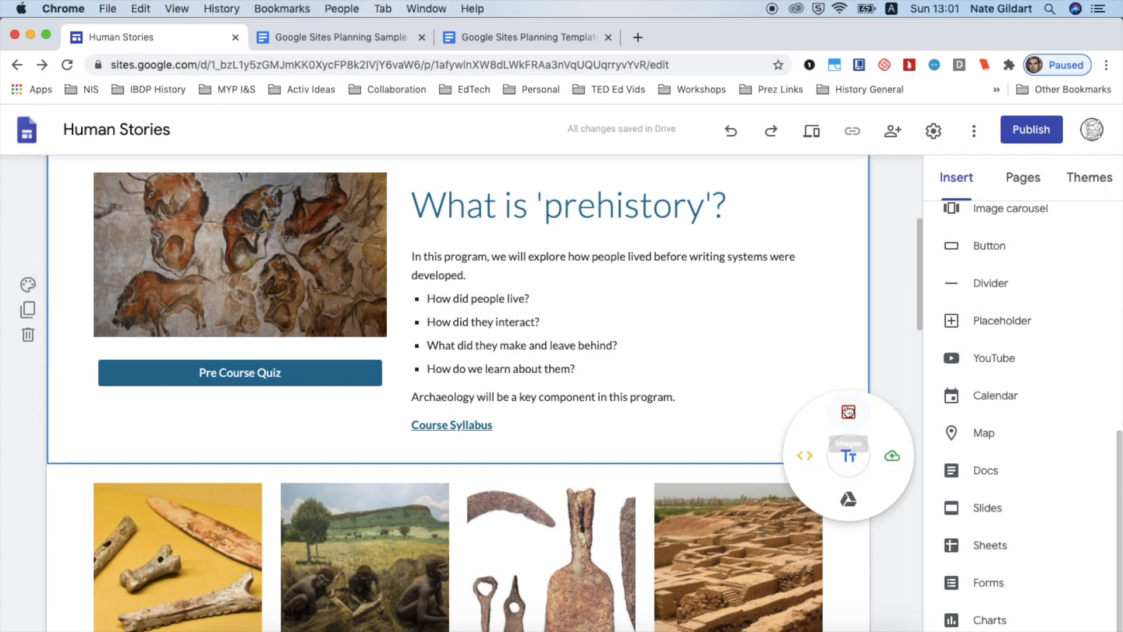
pyautogui.click(813, 471)
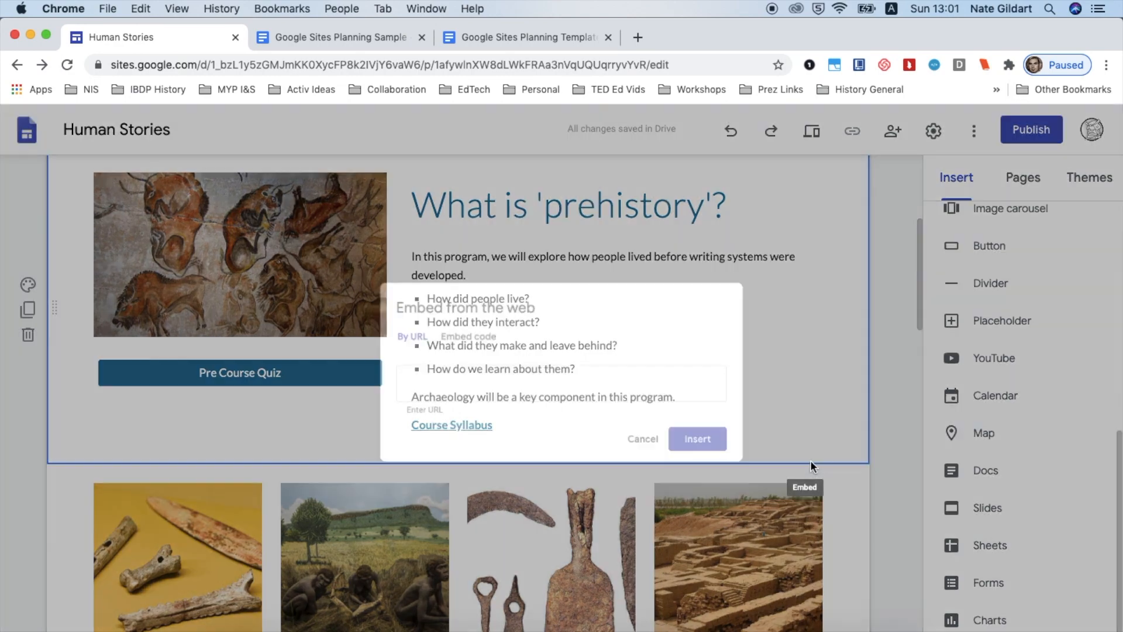
pyautogui.click(884, 408)
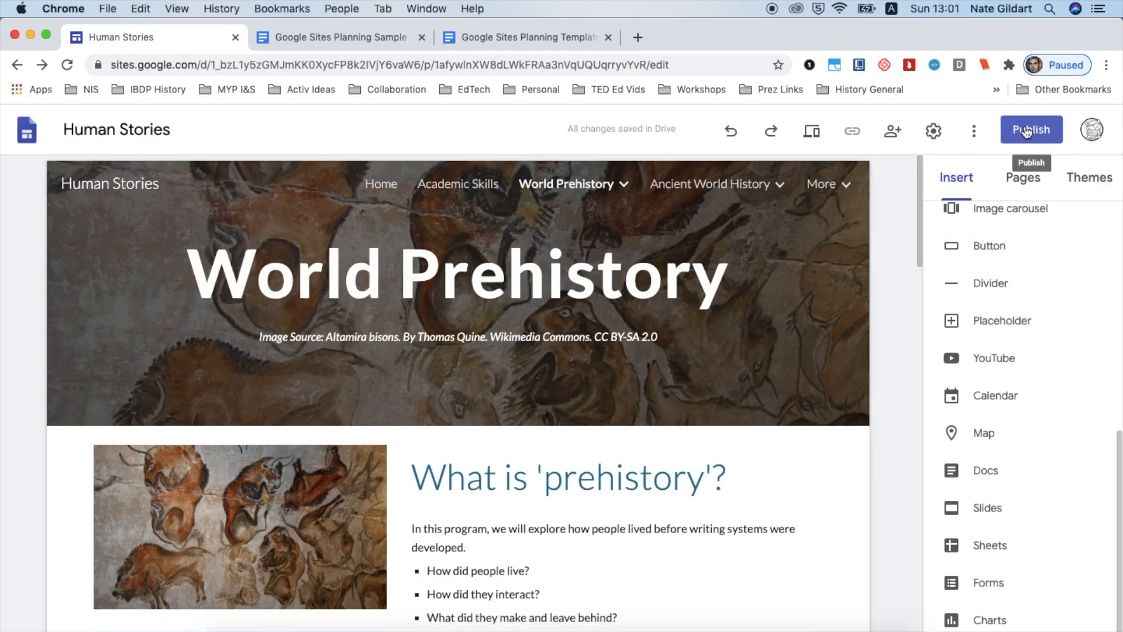
# Start publishing the site and enter testsite as its web address
pyautogui.click(1027, 132)
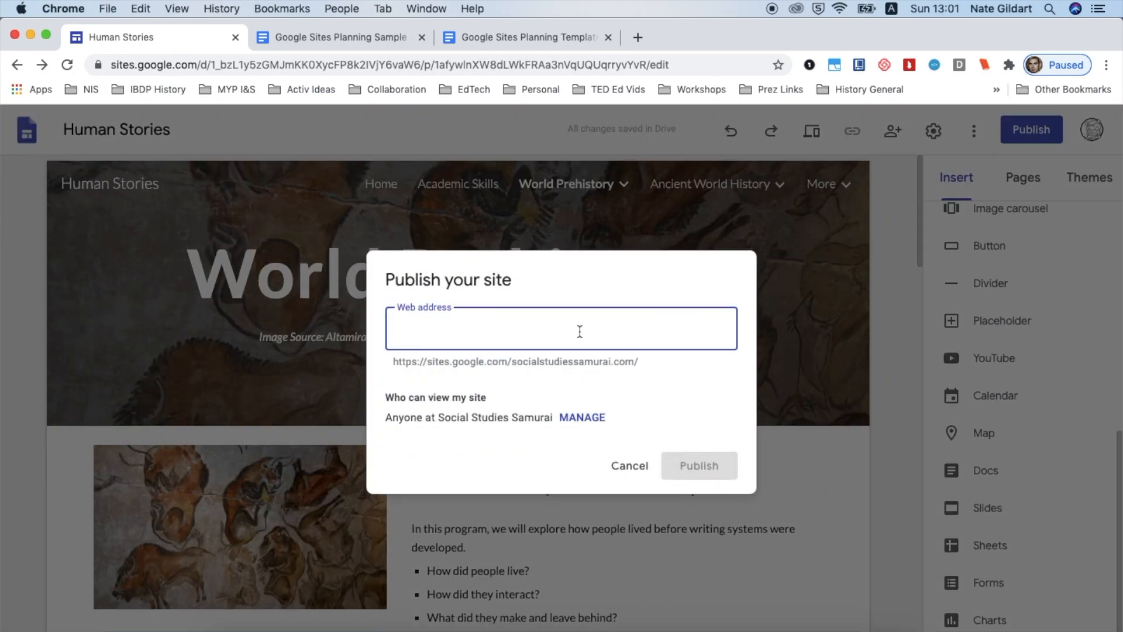
pyautogui.write('testsite')
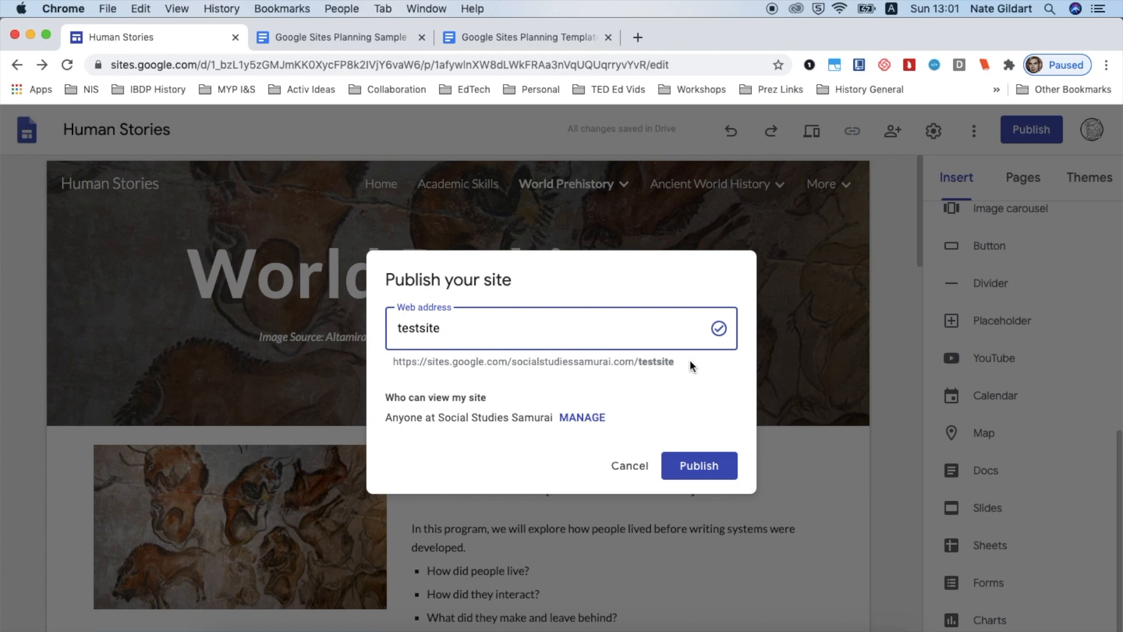
# Manage who can view the site, setting the draft's link sharing to Anyone with the link
pyautogui.click(582, 418)
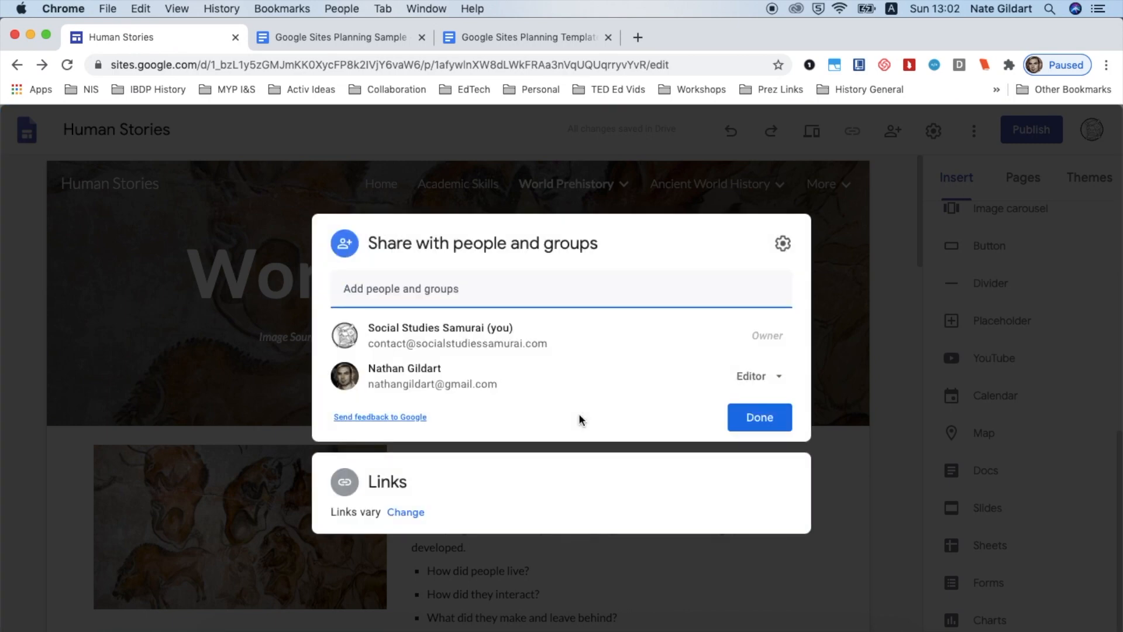
pyautogui.click(405, 513)
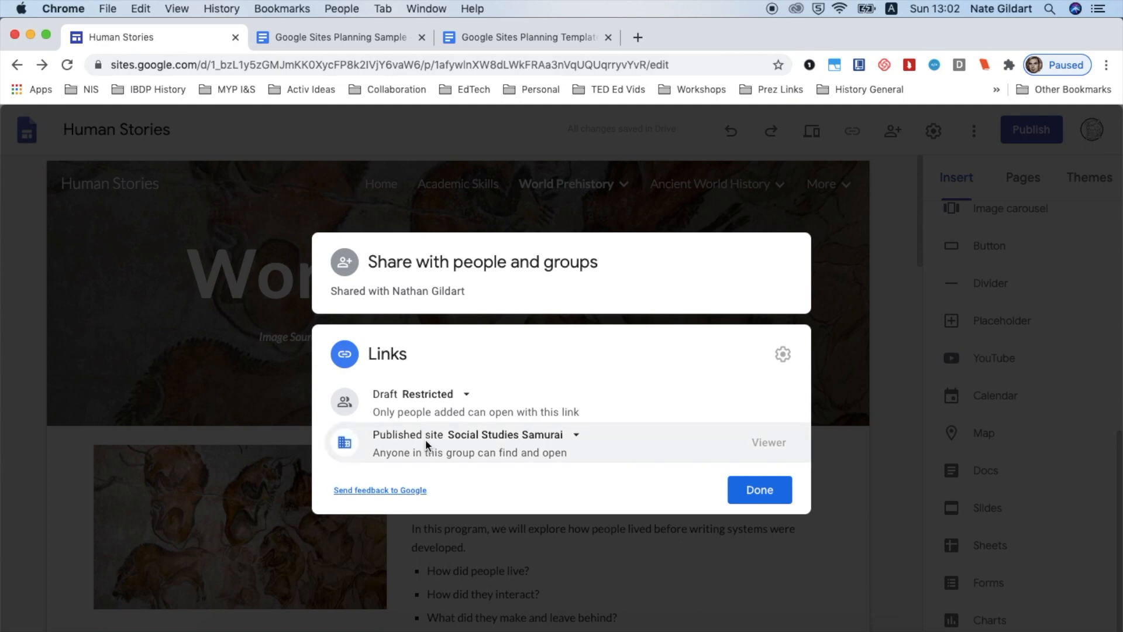
pyautogui.click(436, 407)
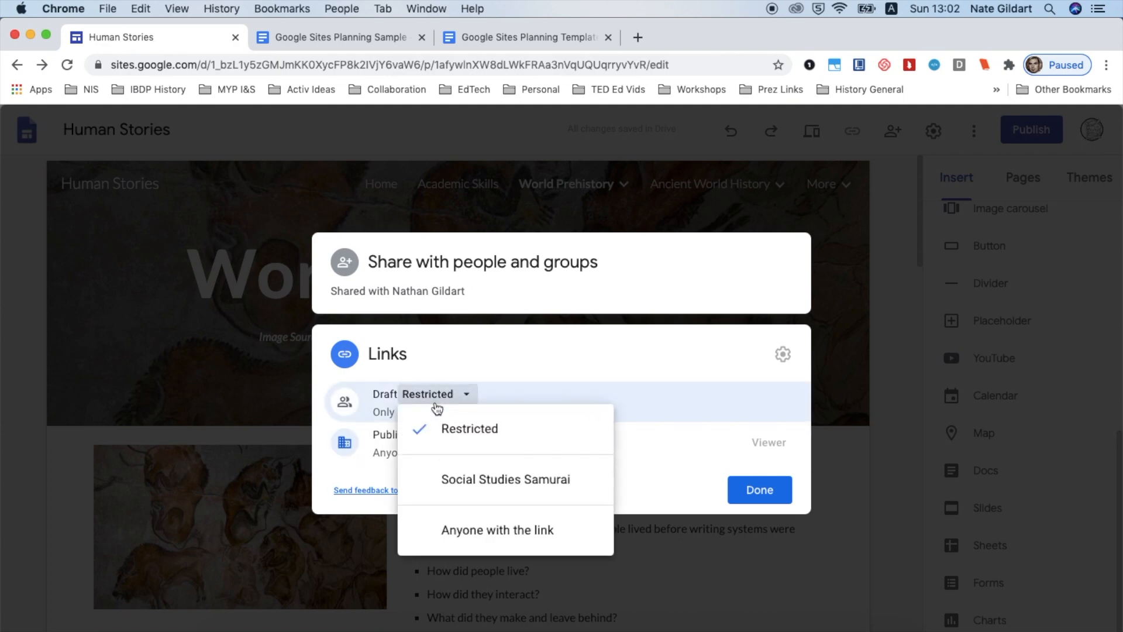
pyautogui.click(449, 530)
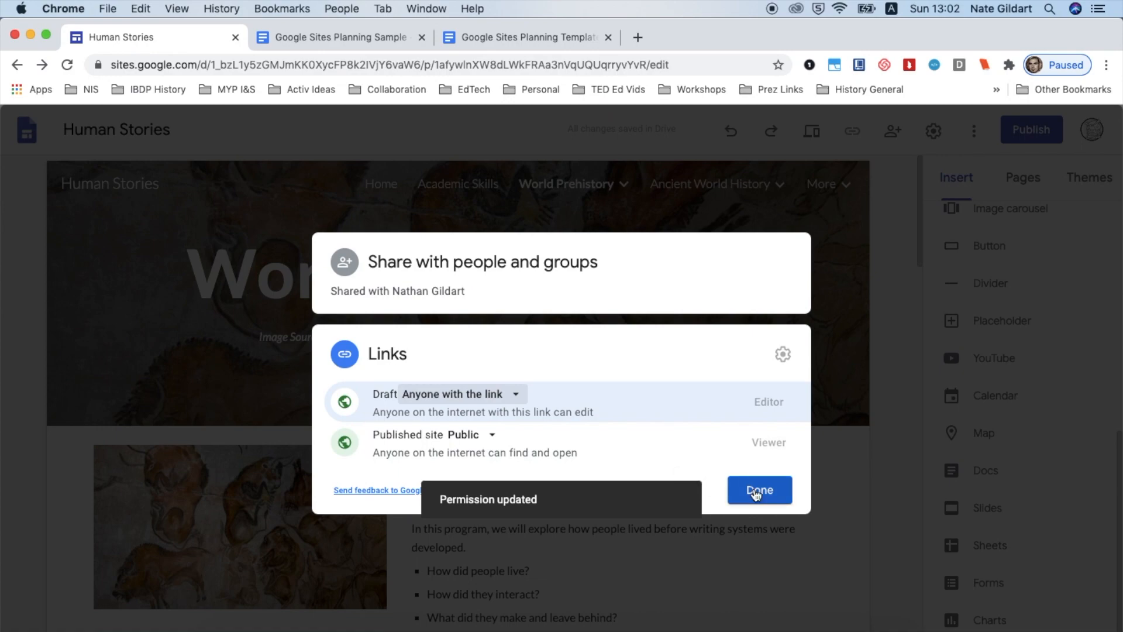
pyautogui.click(767, 488)
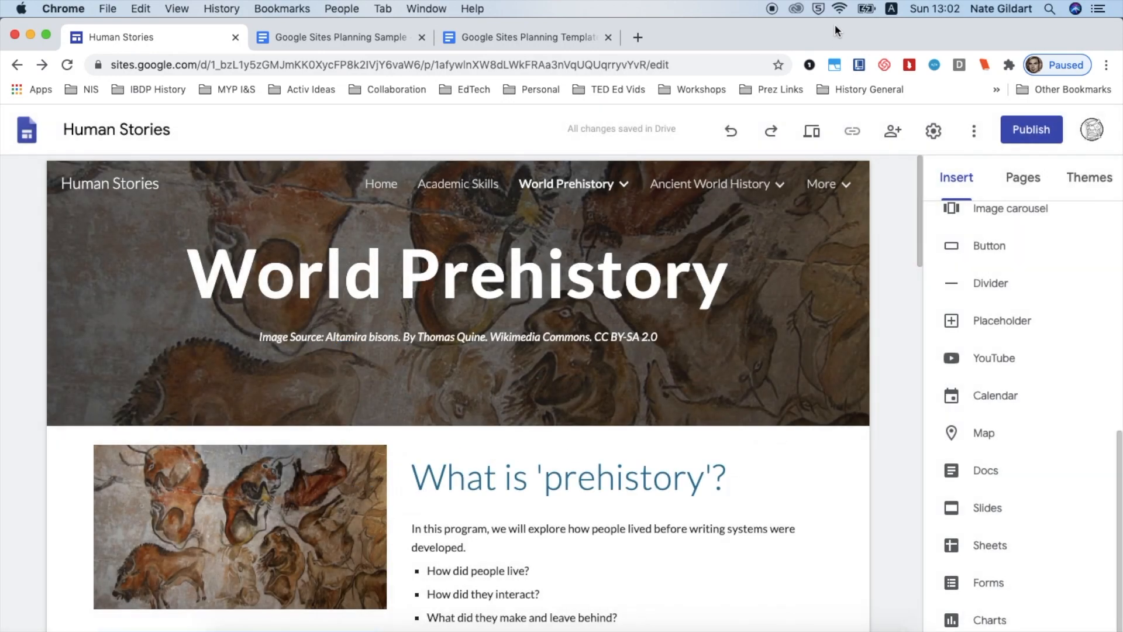